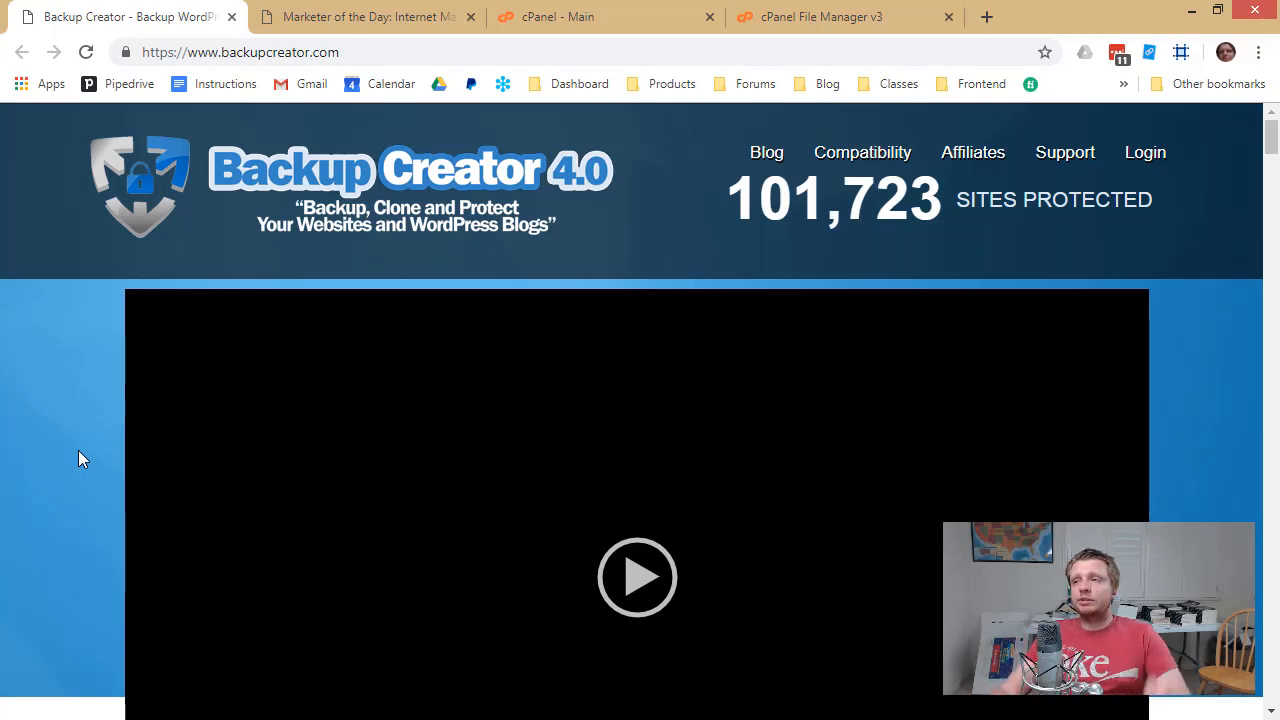
Close the Backup Creator tab and load the old blog's wp-admin login page
click(231, 17)
click(330, 52)
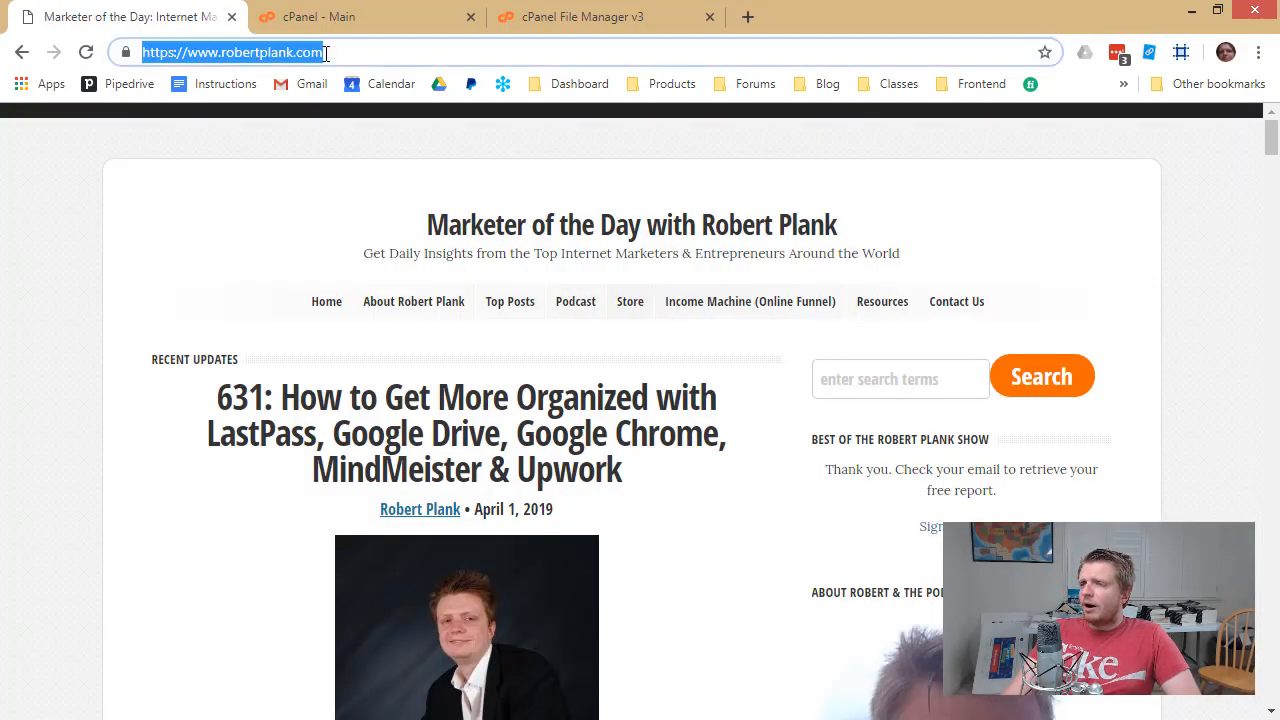
click(332, 52)
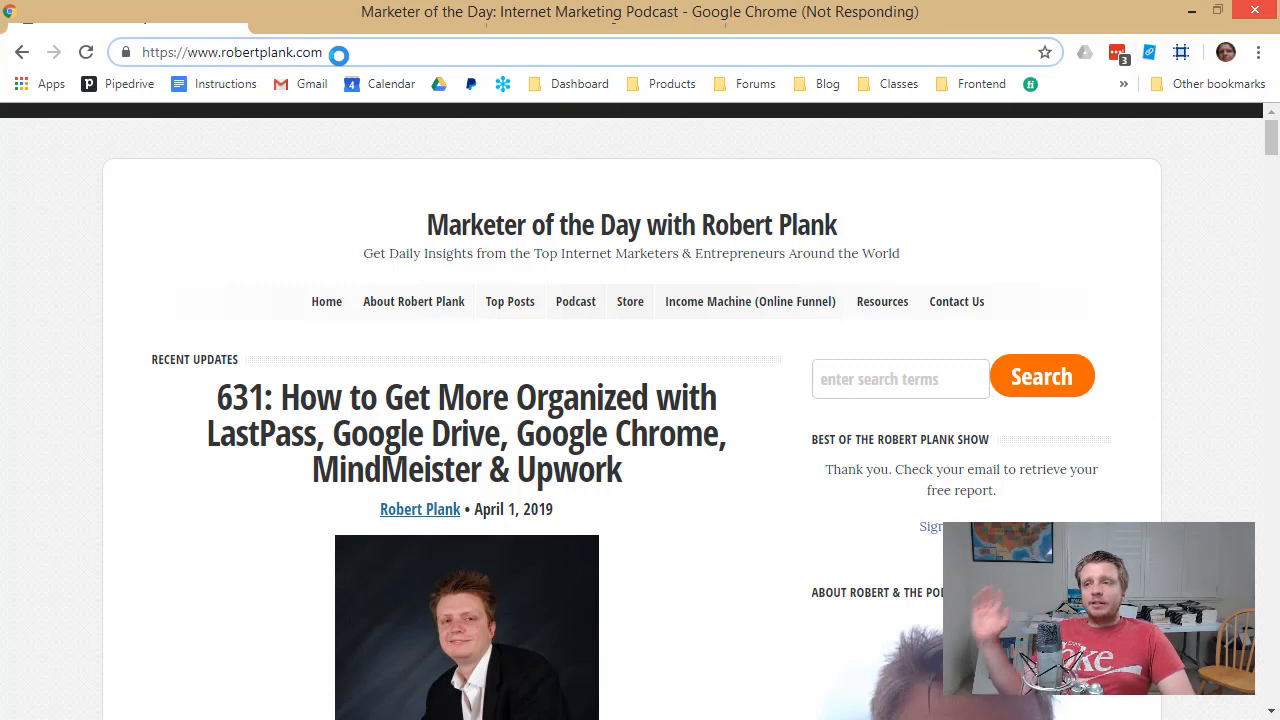
click(338, 52)
text(wp-admin)
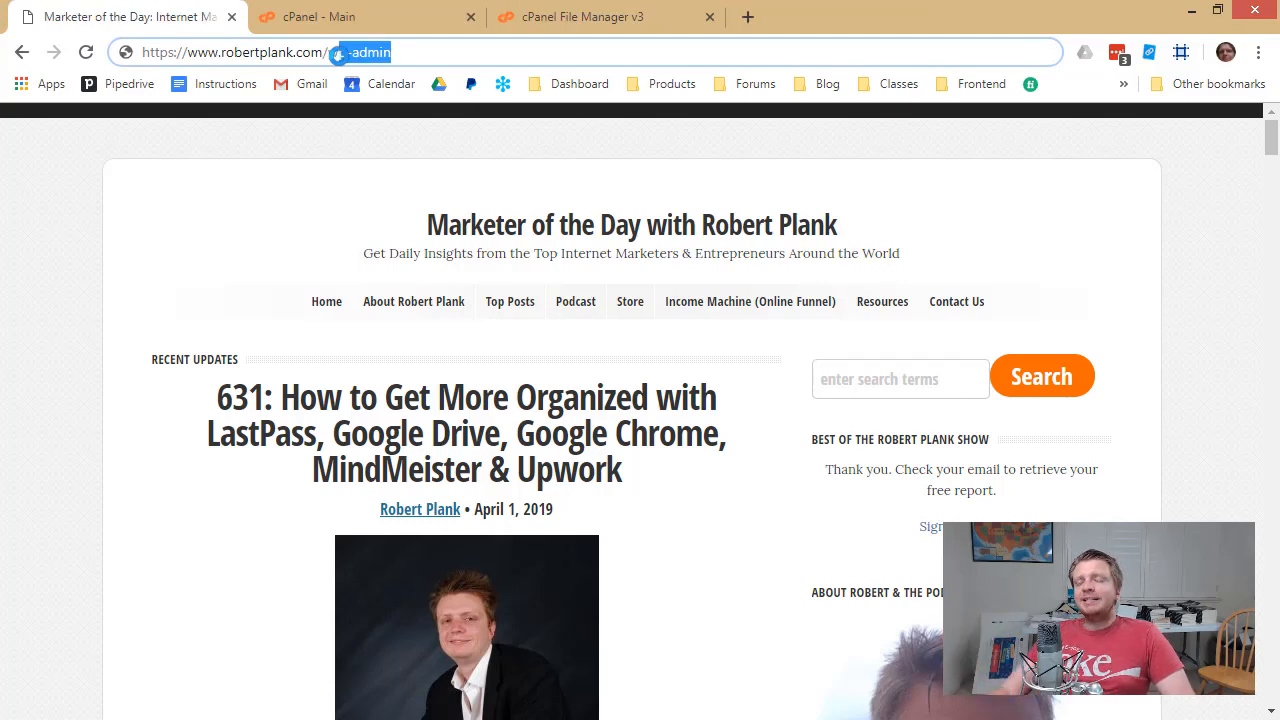
click(408, 55)
key(Return)
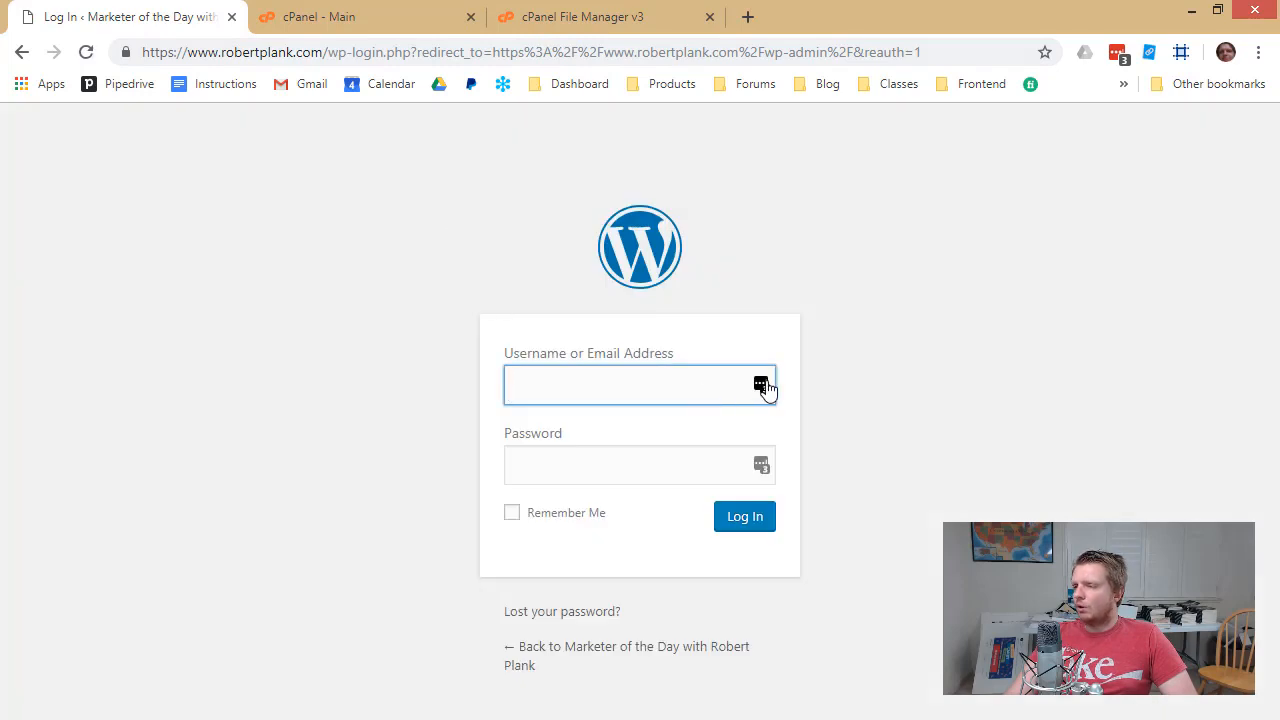
Log into the old blog with the saved admin account and go to Tools > Export
click(762, 385)
click(614, 489)
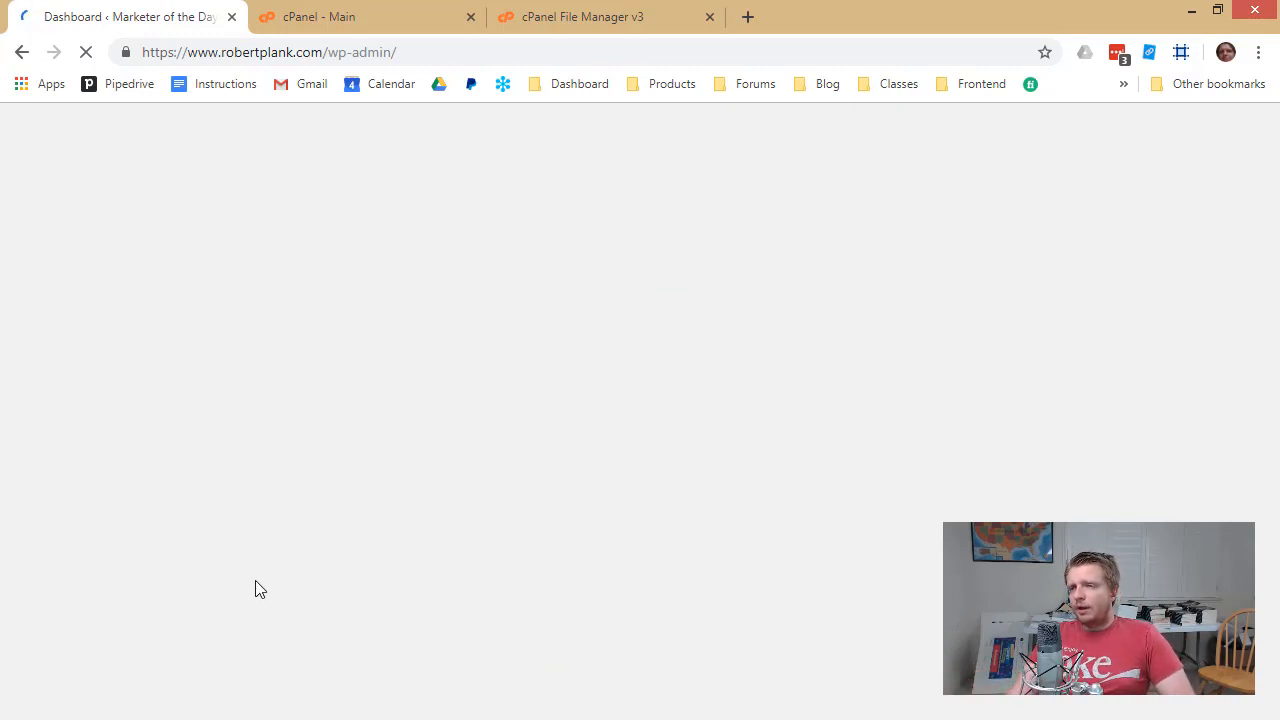
scroll(60, 550, down, 2)
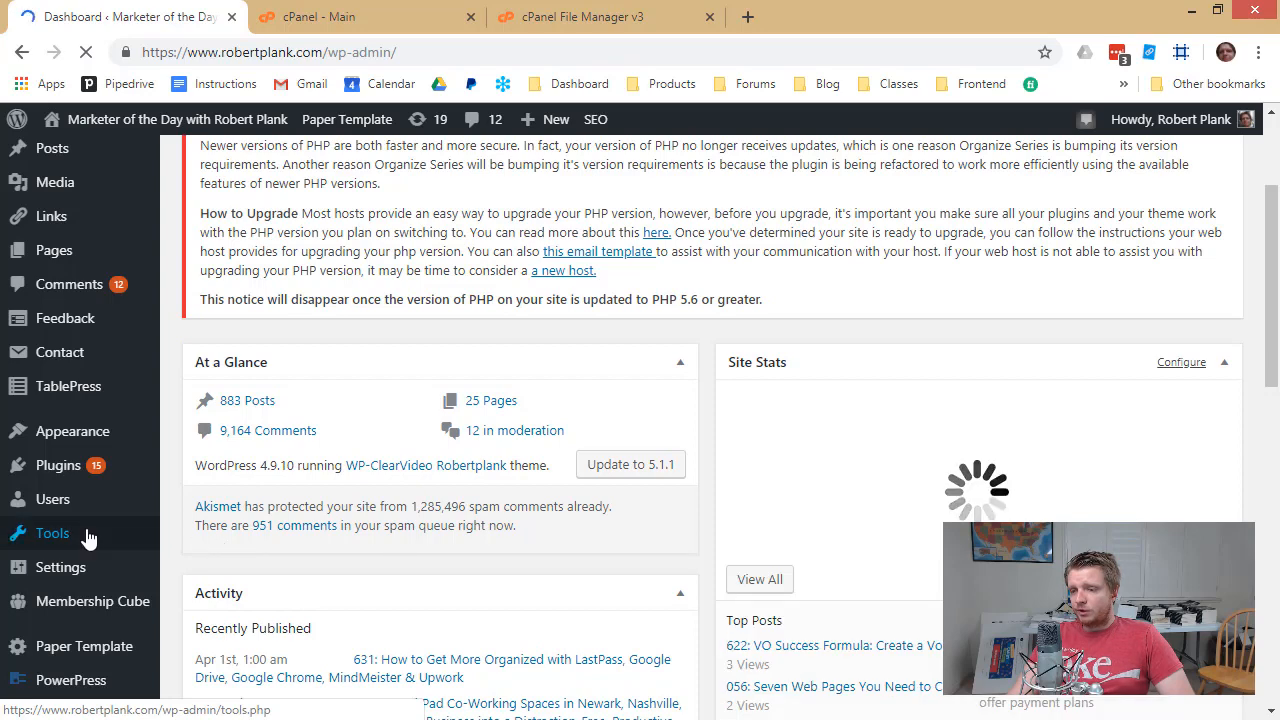
mouse_move(86, 534)
click(191, 495)
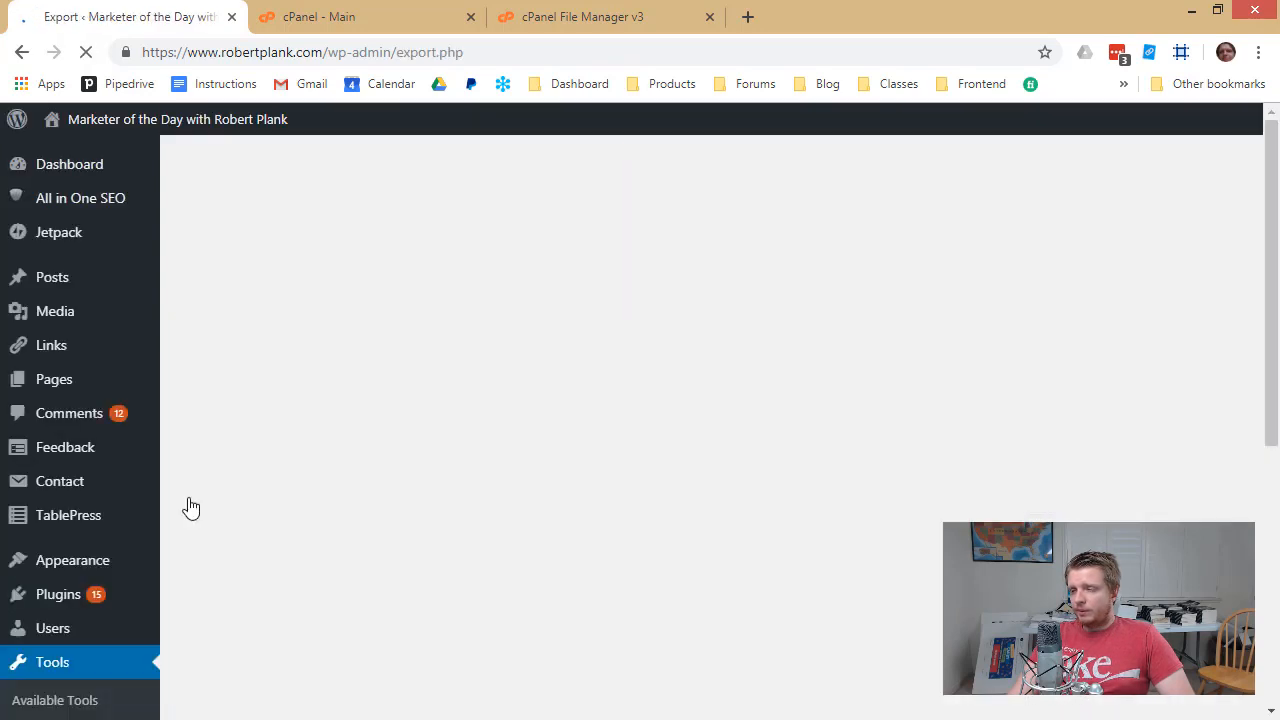
Download an XML export file of all the old blog's content
scroll(420, 398, down, 3)
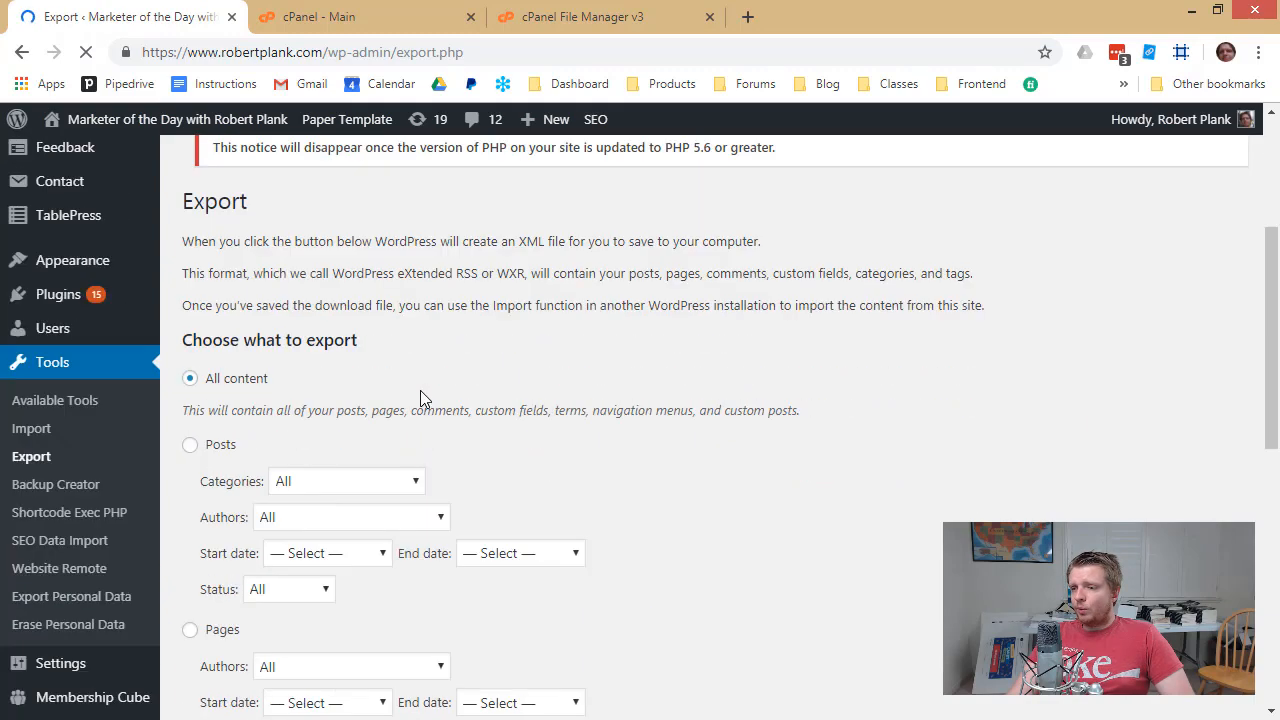
scroll(420, 391, up, 1)
scroll(419, 391, down, 2)
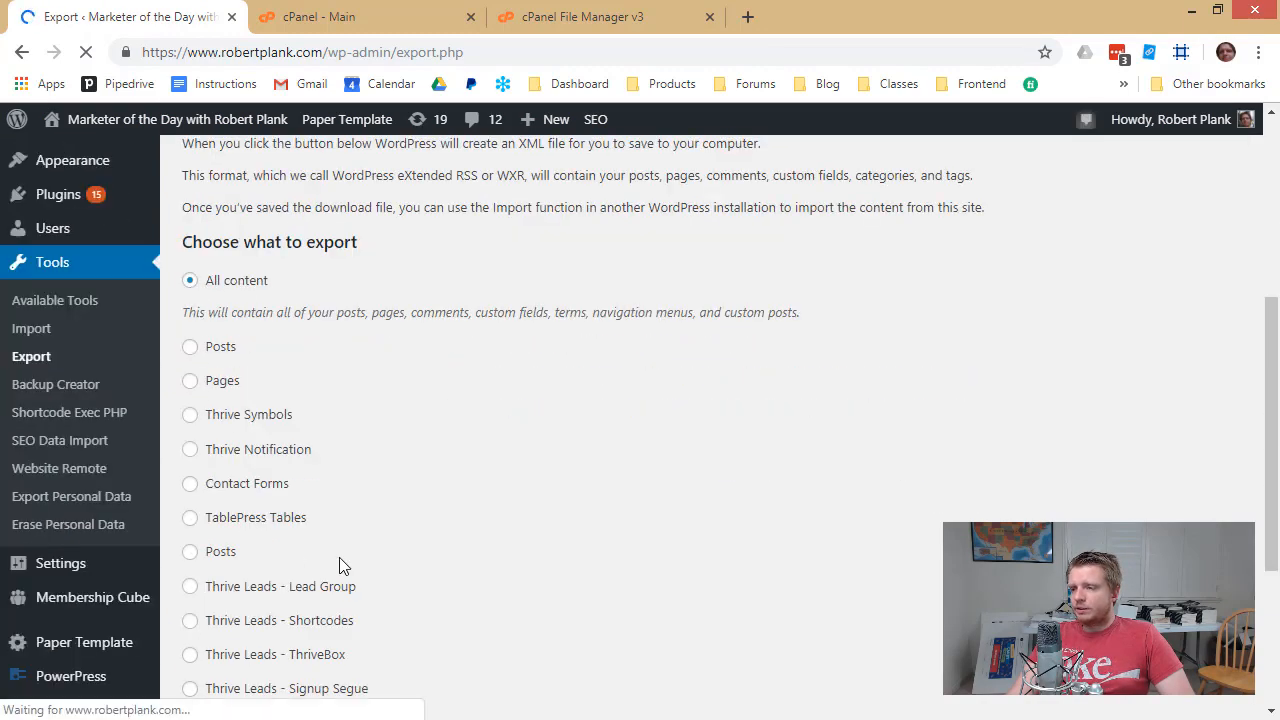
scroll(288, 432, down, 2)
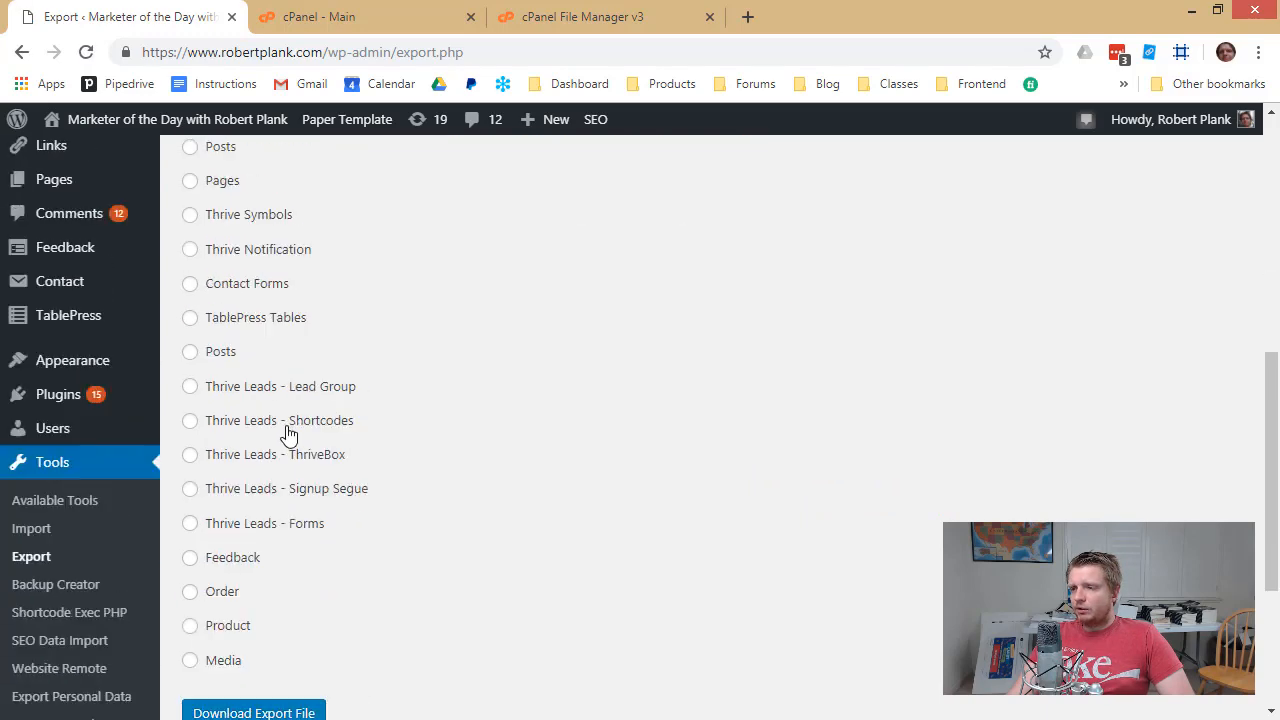
scroll(214, 366, down, 2)
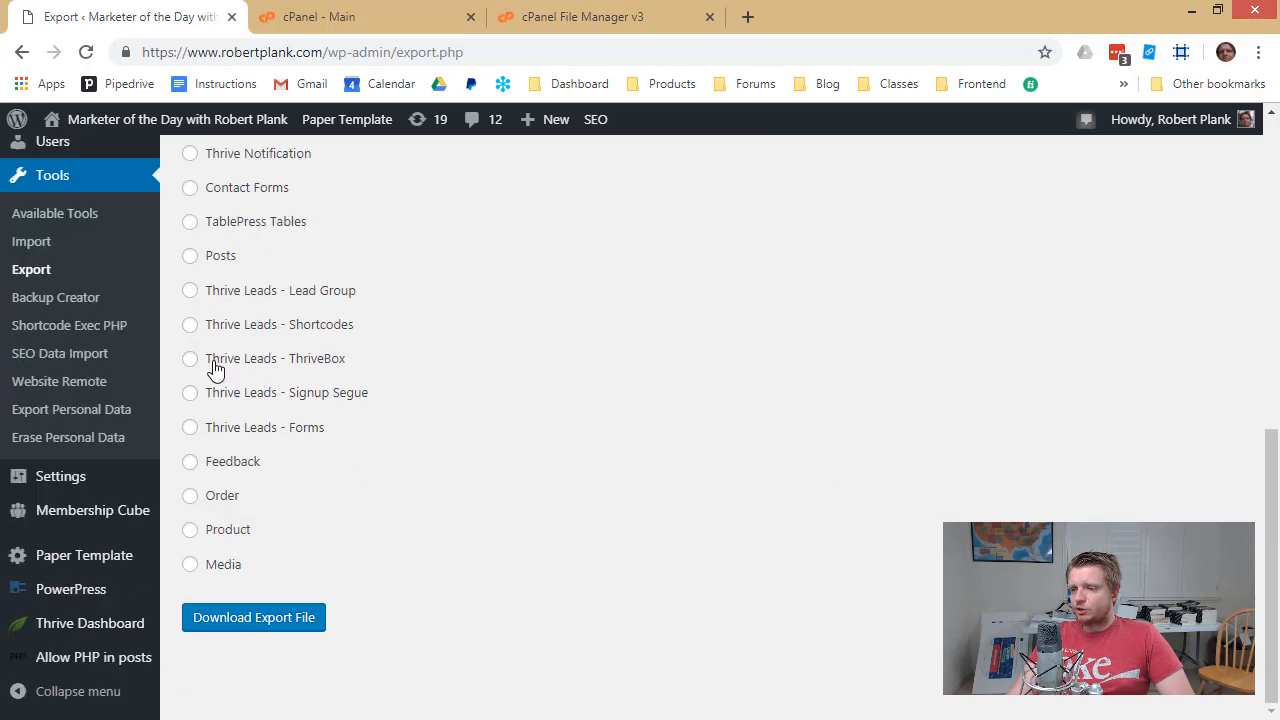
scroll(214, 364, up, 4)
scroll(215, 366, down, 2)
scroll(214, 360, up, 4)
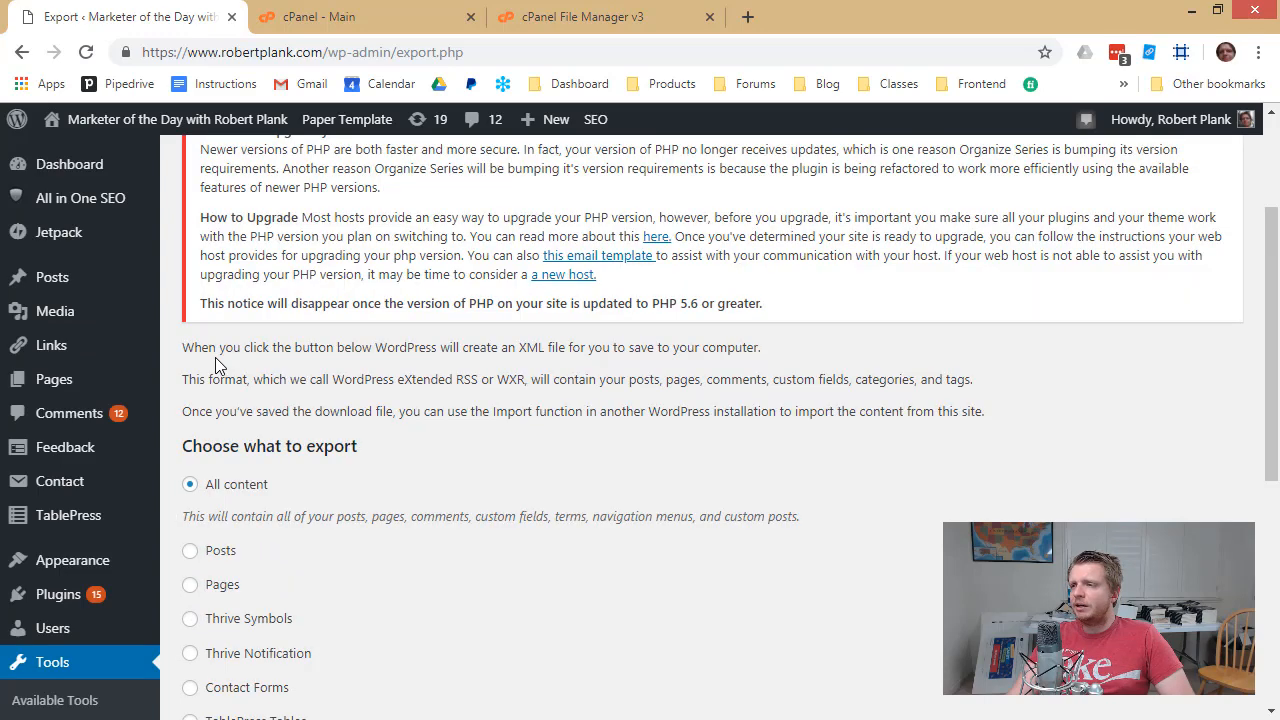
scroll(215, 357, down, 1)
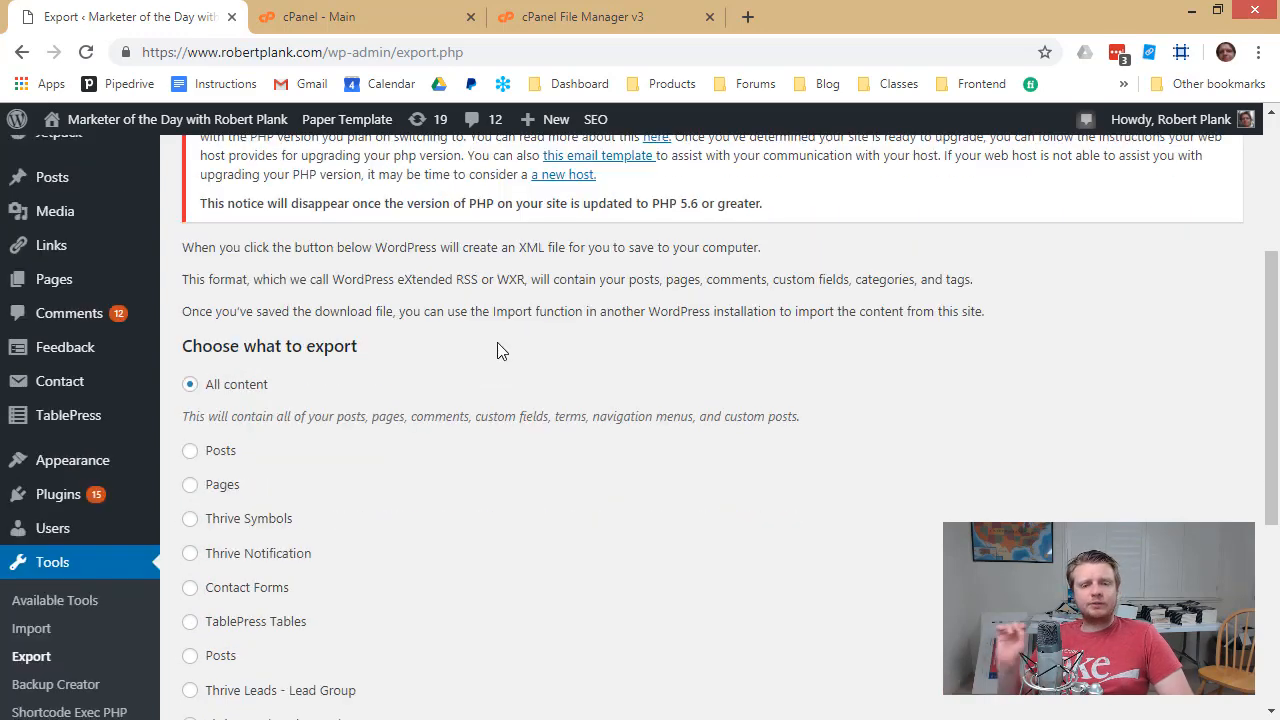
scroll(500, 350, down, 1)
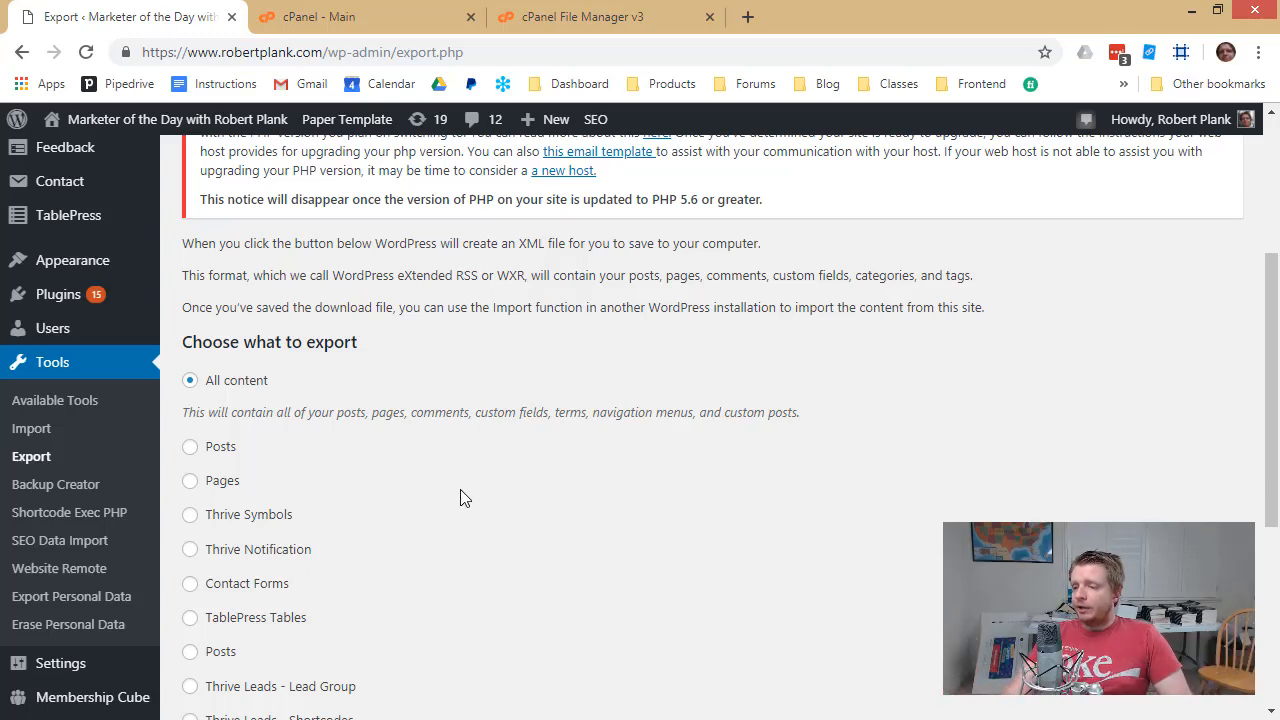
scroll(463, 497, down, 2)
scroll(243, 470, down, 2)
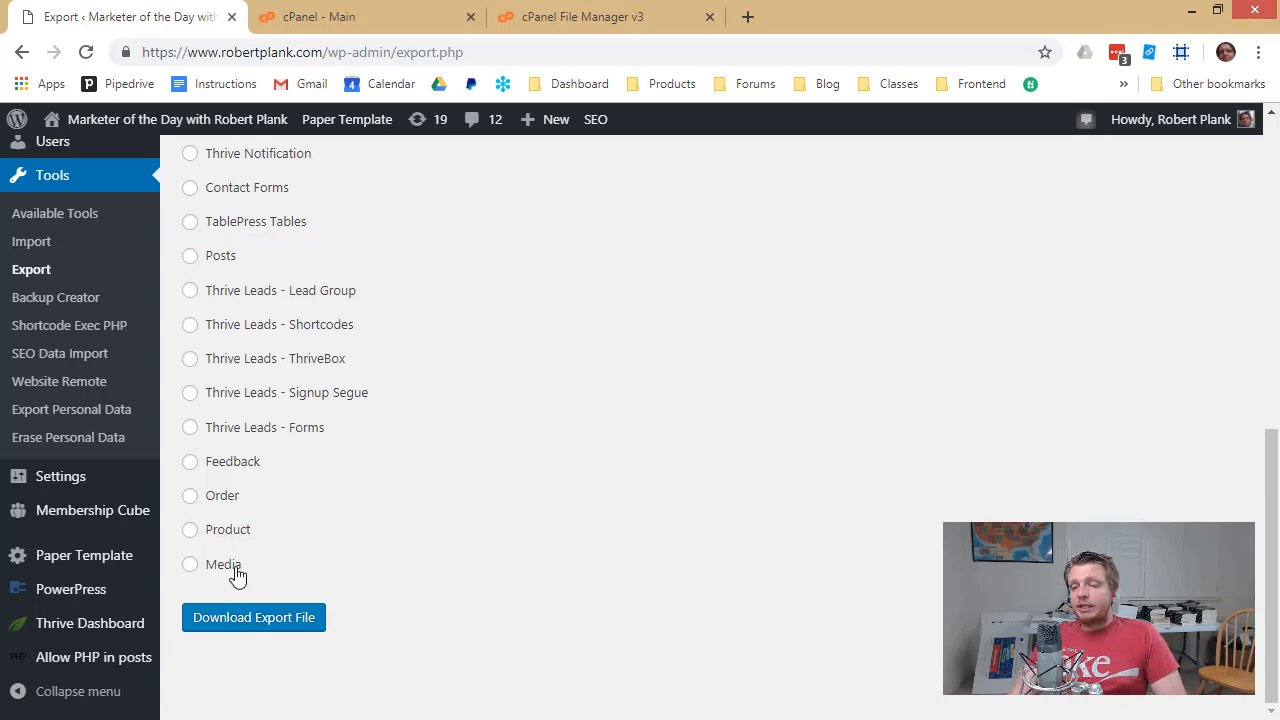
scroll(240, 577, up, 4)
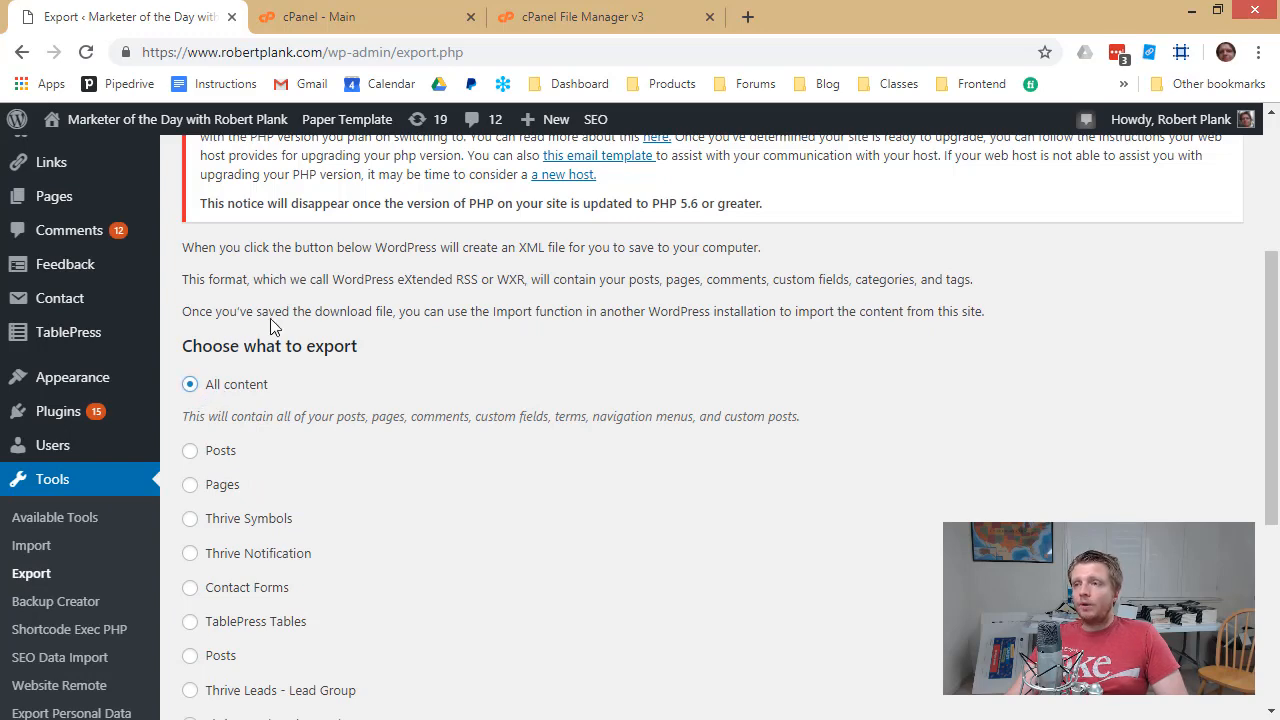
scroll(250, 390, down, 3)
scroll(241, 597, down, 1)
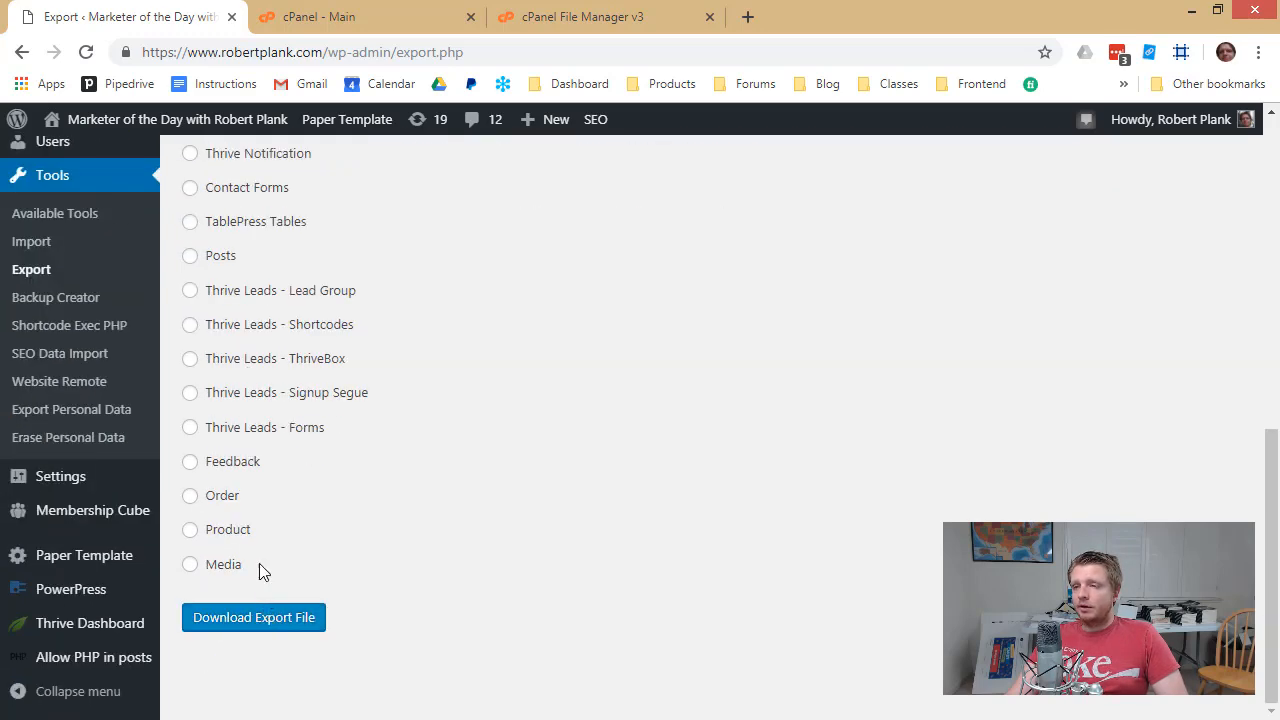
scroll(259, 563, up, 3)
scroll(277, 577, down, 4)
click(294, 517)
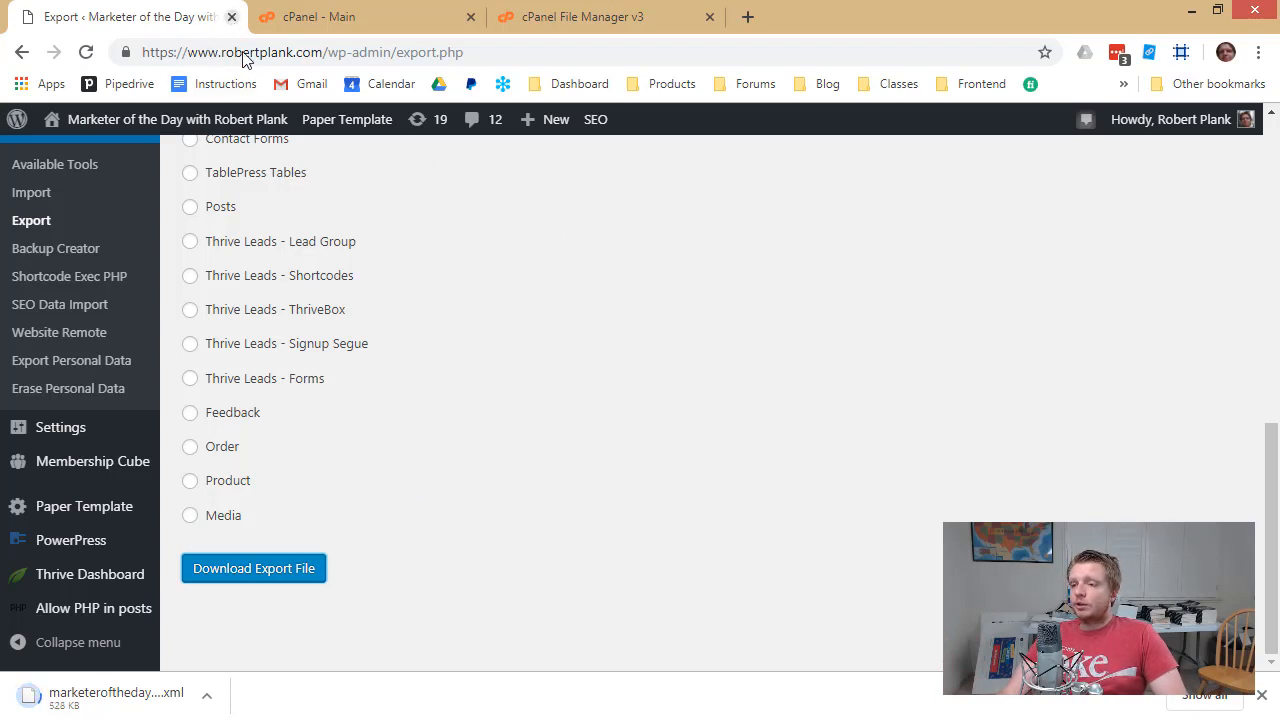
Close the export and file manager tabs and load the domain's root address
click(232, 16)
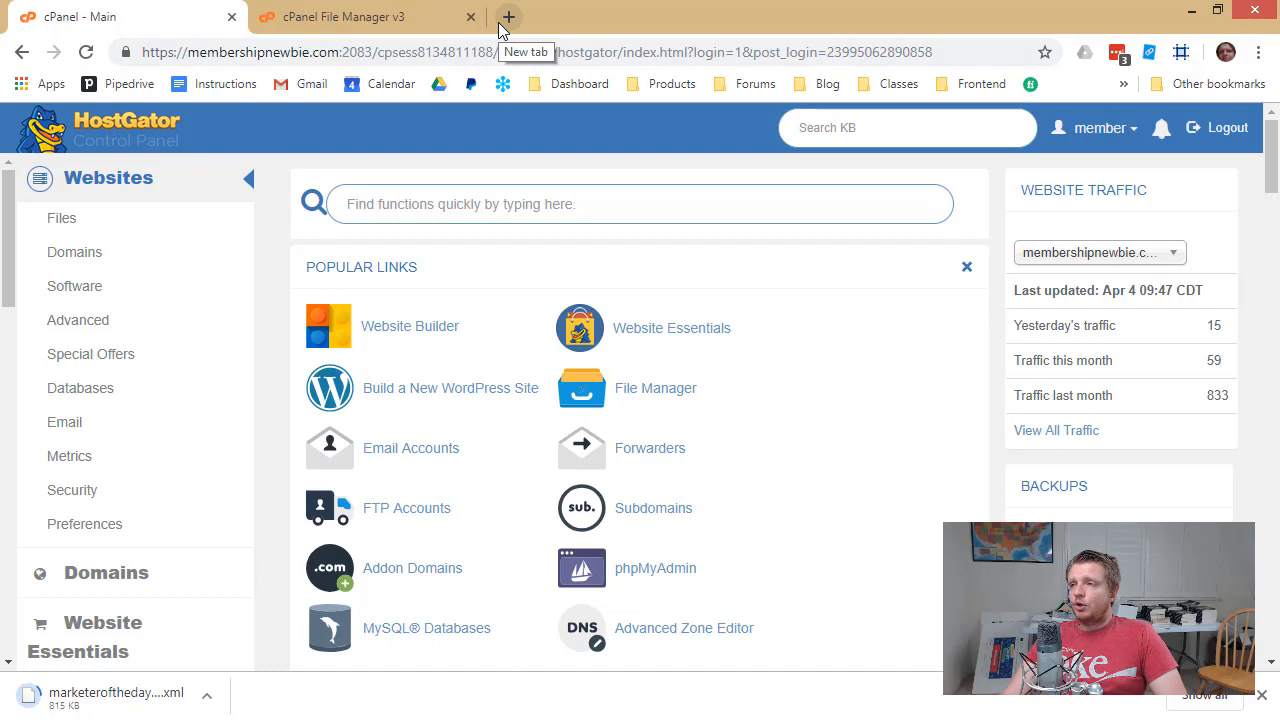
click(470, 17)
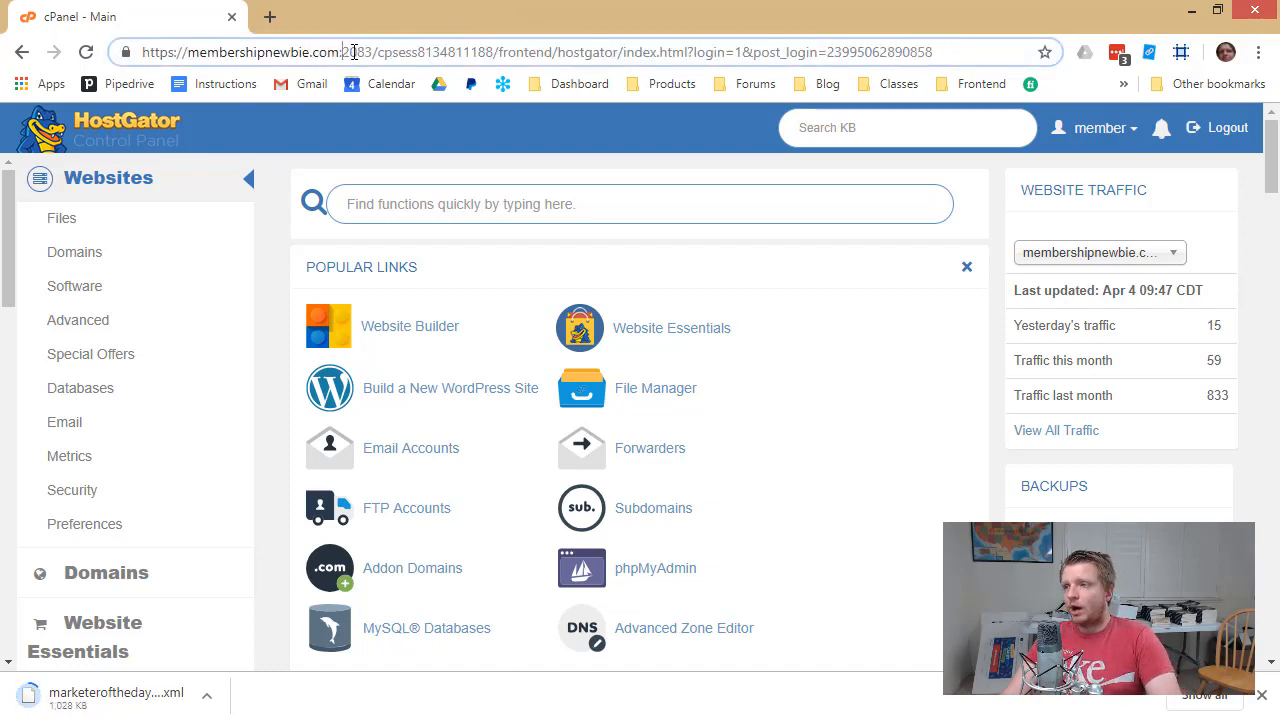
drag(342, 52, 932, 52)
key(BackSpace)
key(Return)
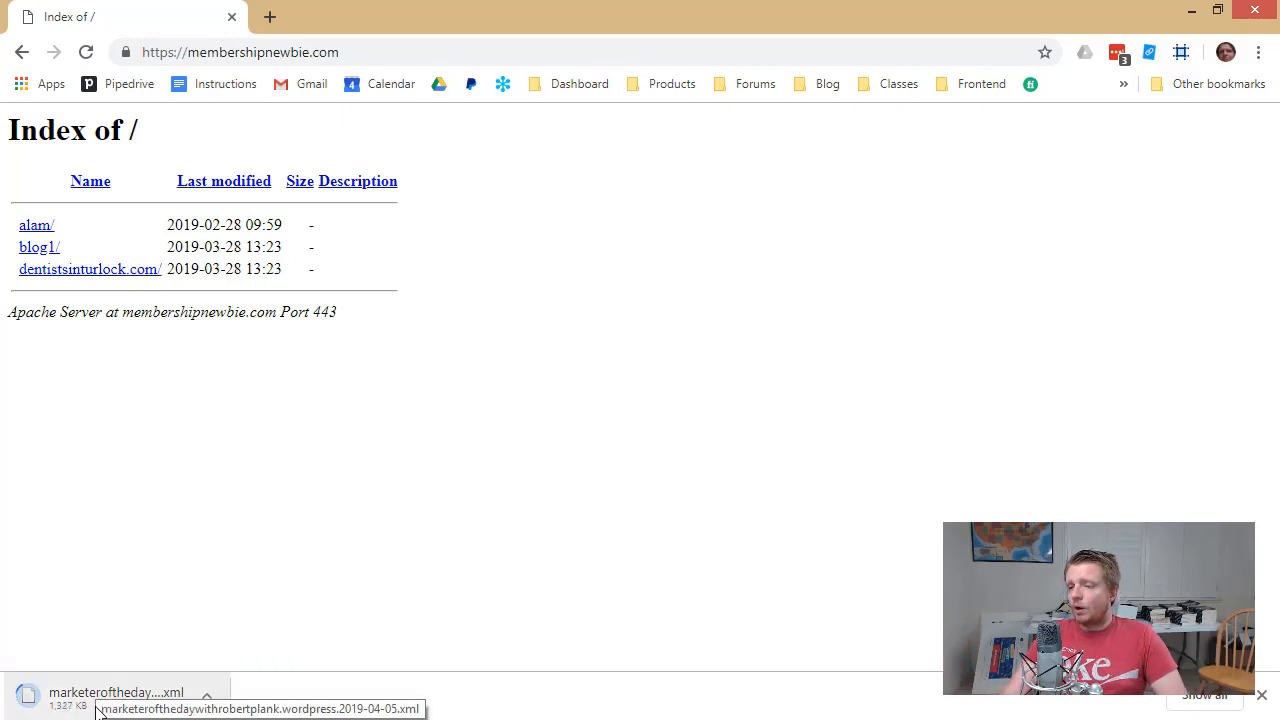
Log into cPanel at membershipnewbie.com/cpanel using the saved login
click(349, 52)
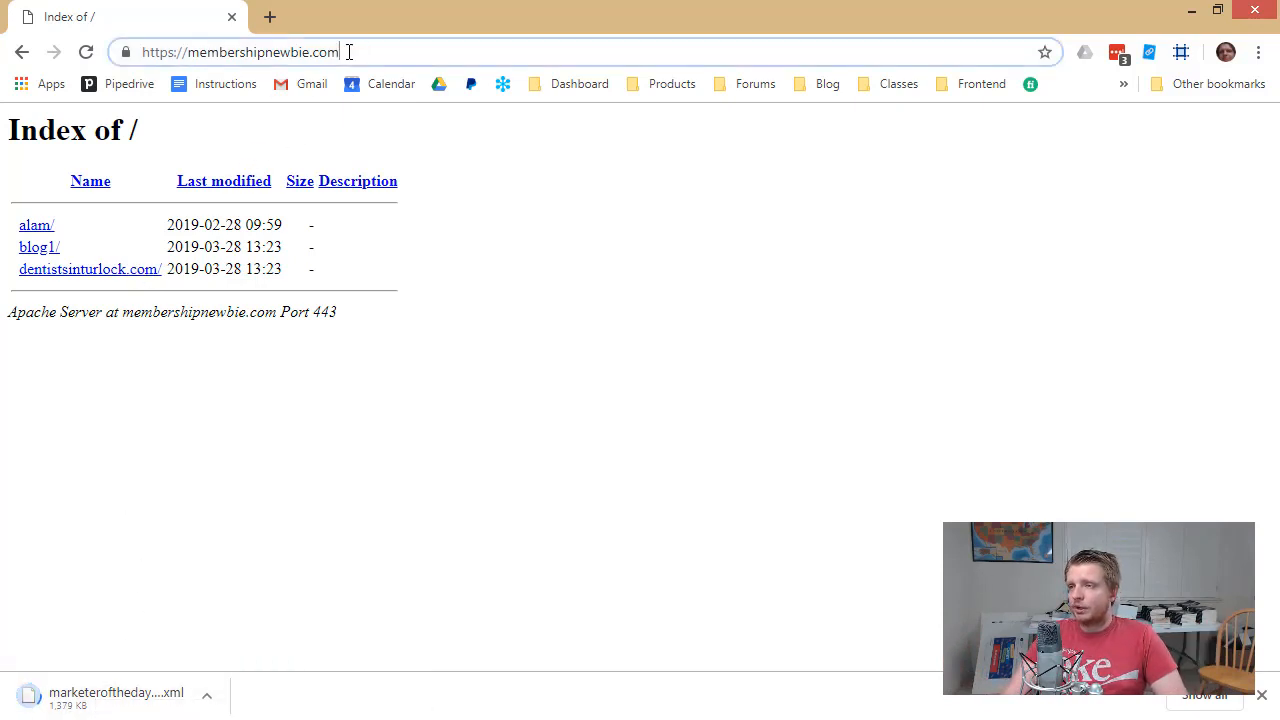
text(/cpanel)
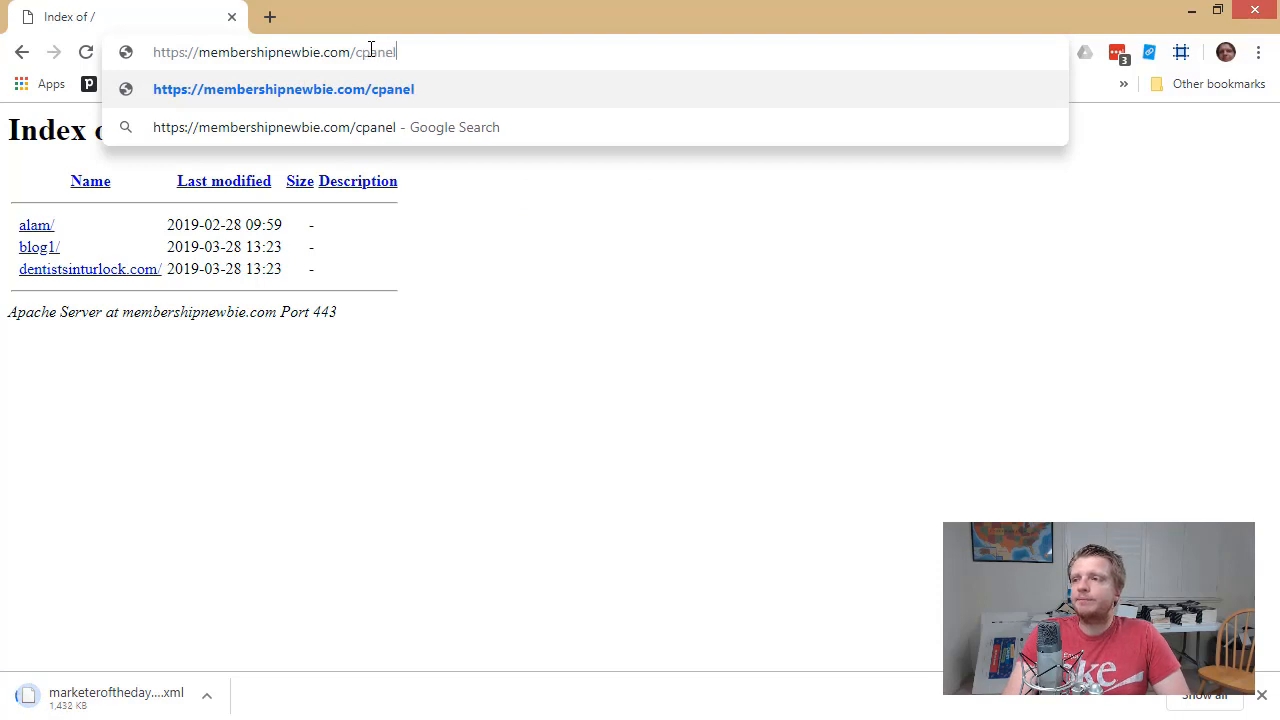
key(Return)
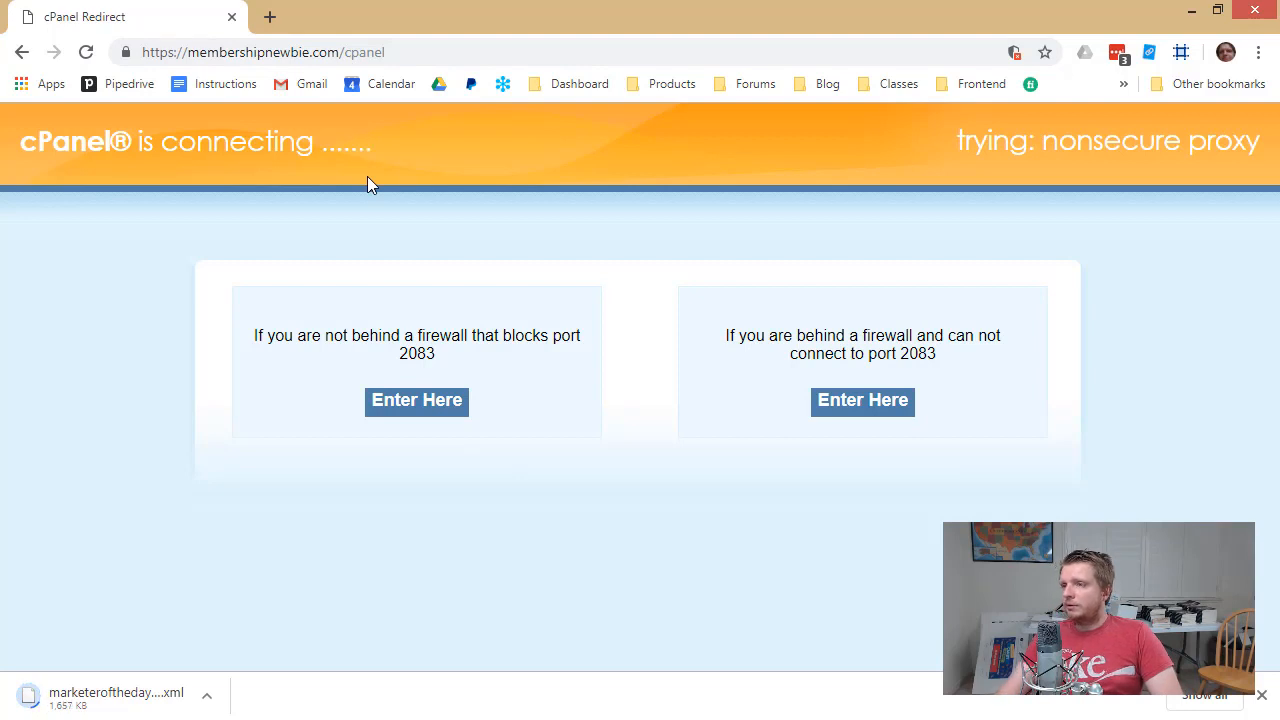
click(428, 410)
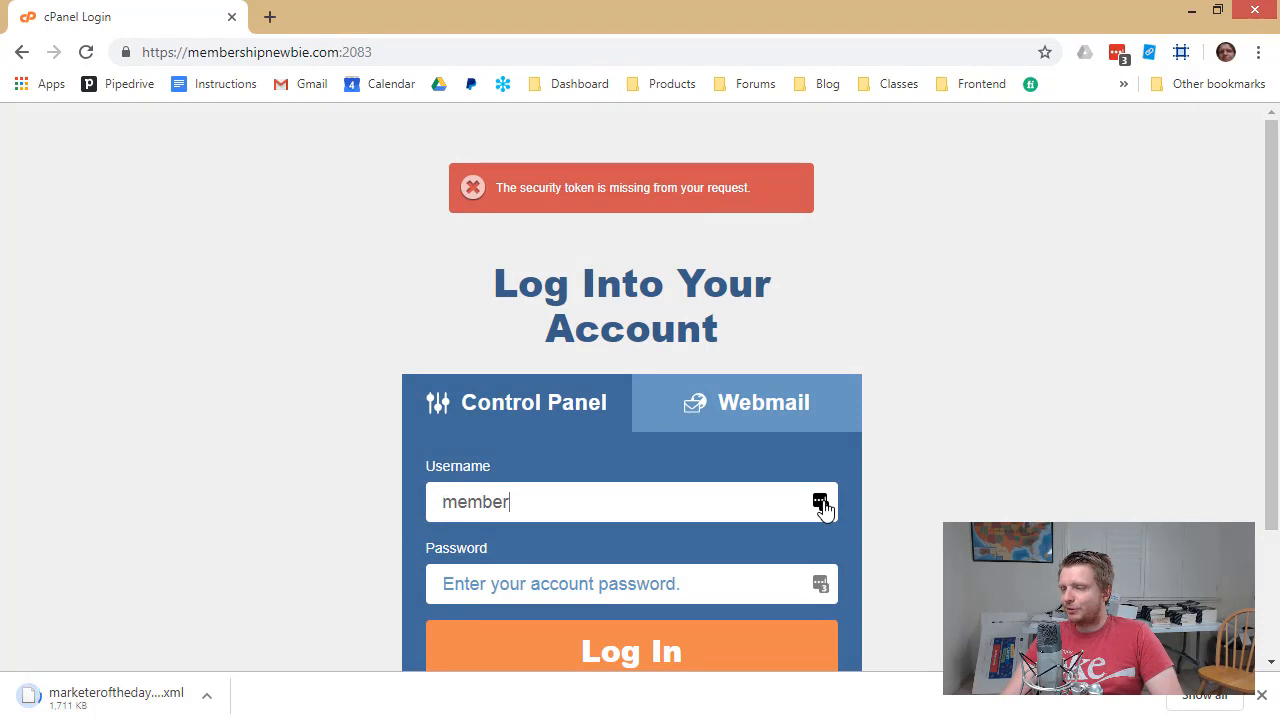
click(820, 503)
click(631, 608)
click(586, 649)
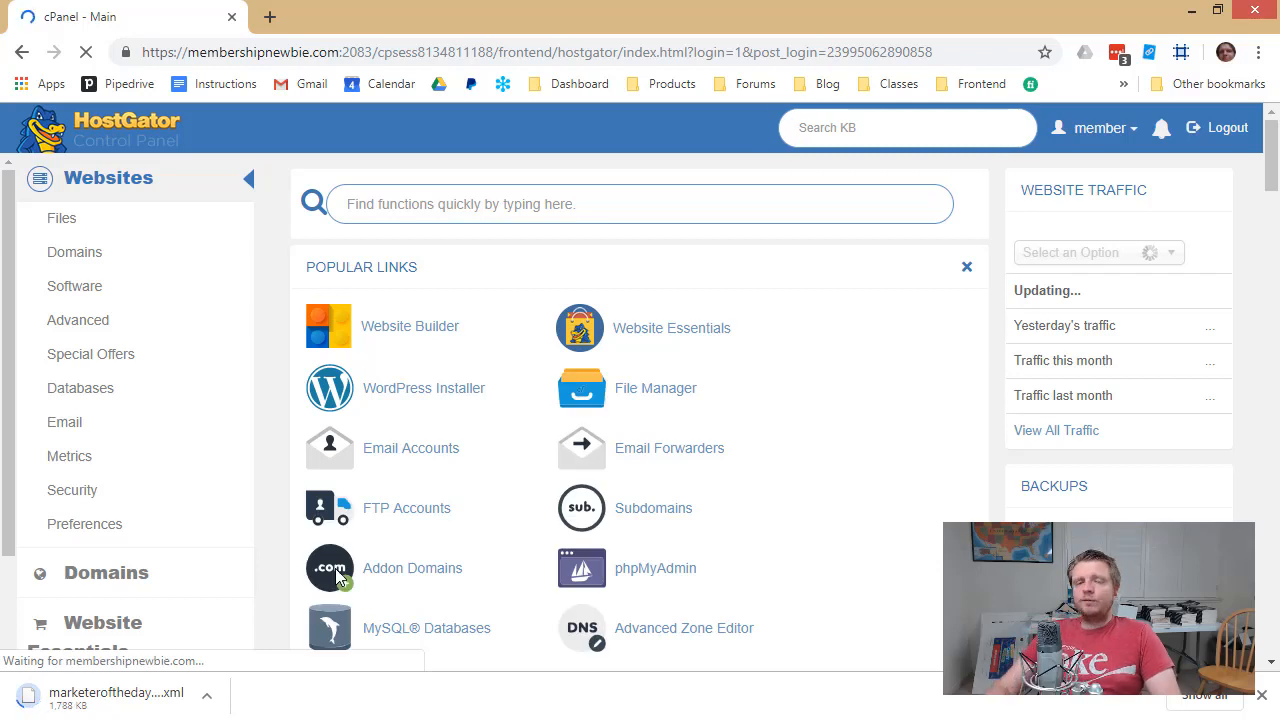
Start a new WordPress QuickInstall targeting membershipnewbie.com and continue to Install Settings
click(425, 392)
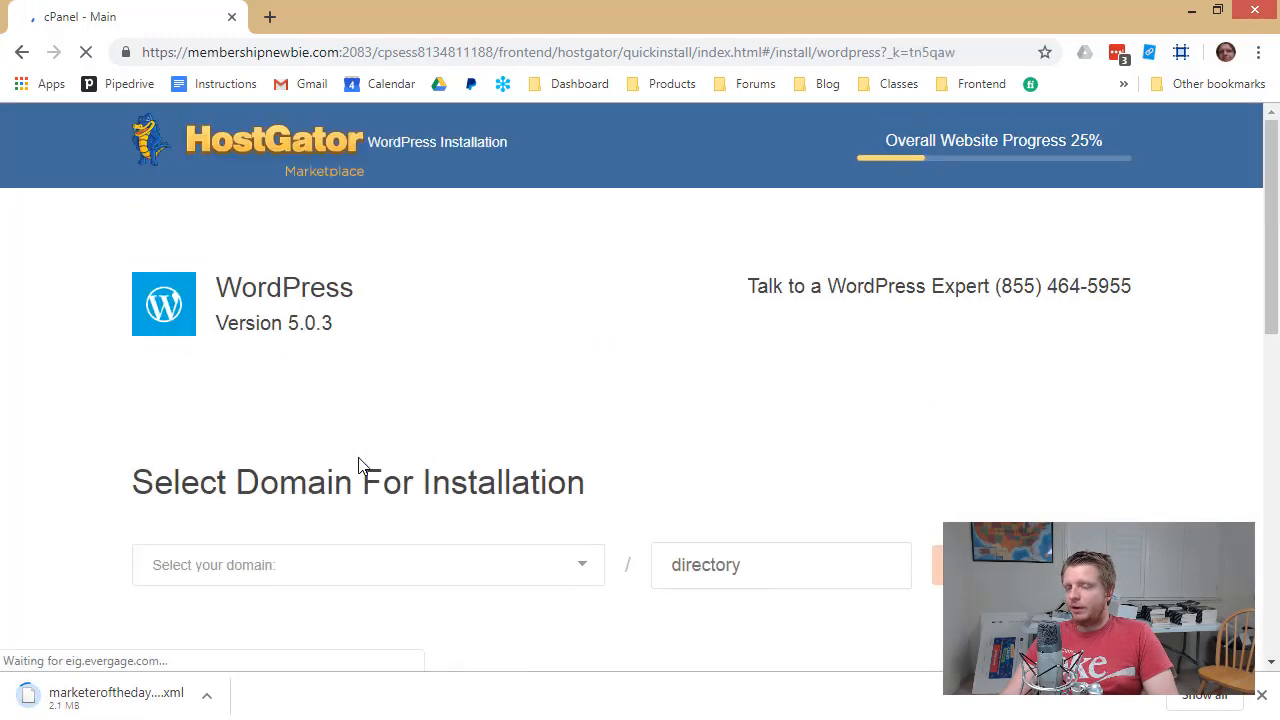
scroll(360, 466, down, 2)
click(474, 360)
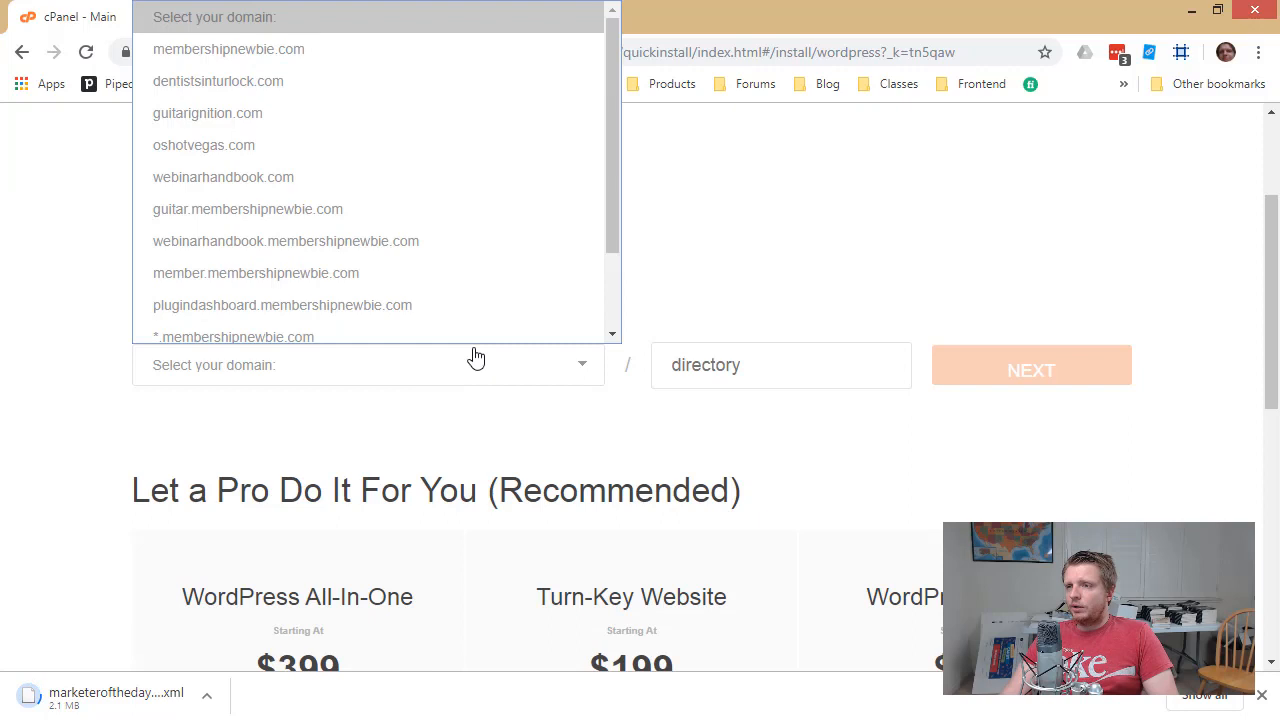
click(320, 45)
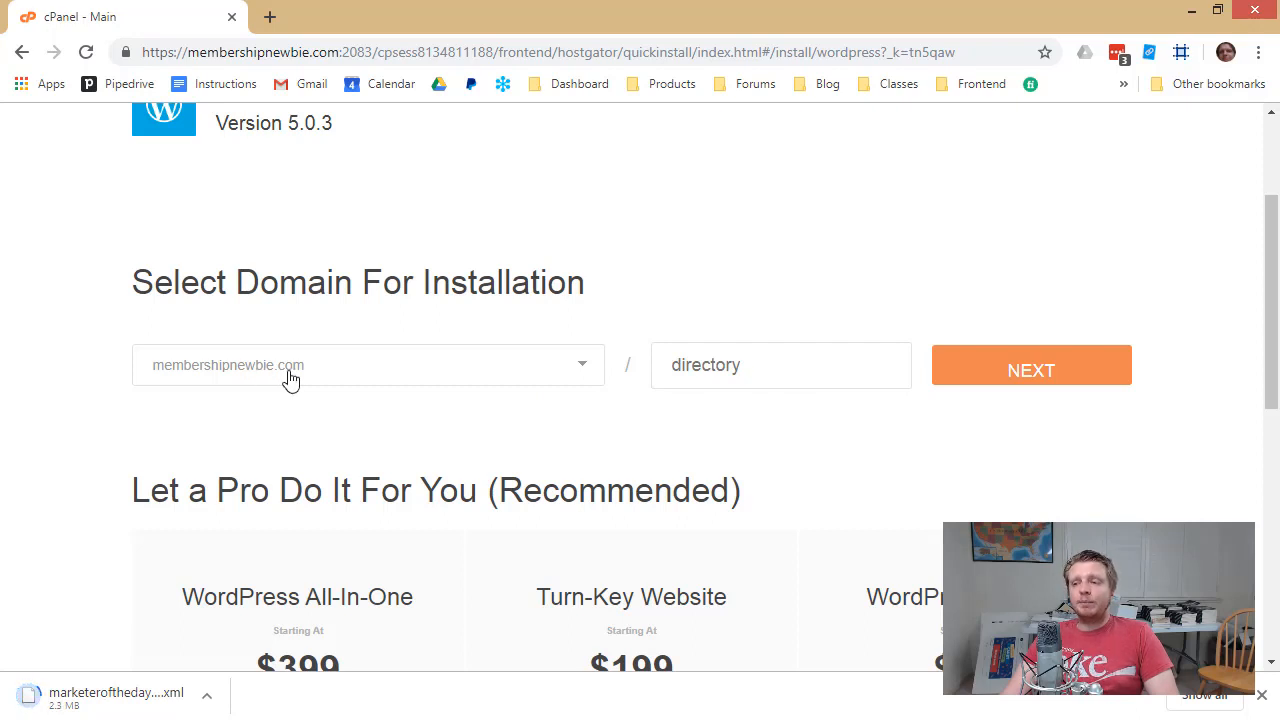
click(946, 376)
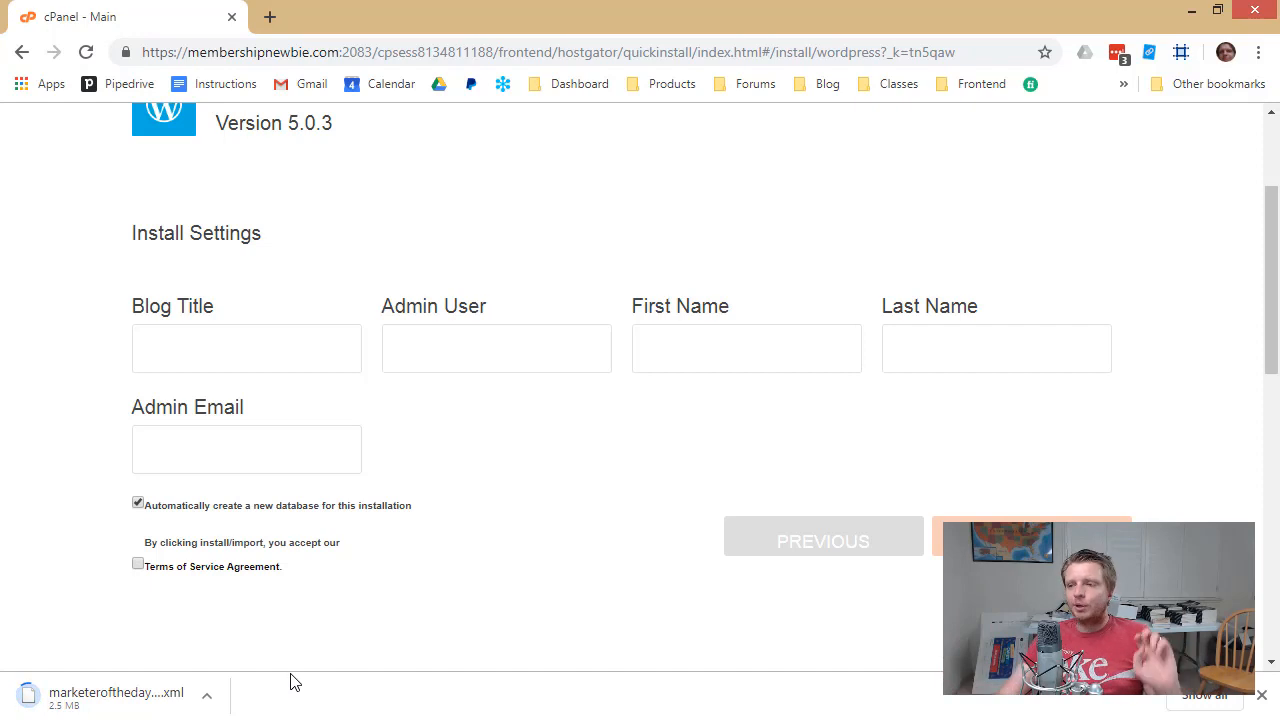
Enter blog title 'Membership Newbie', the admin username, name and e-mail, accept the terms and install
click(285, 351)
text(Memb)
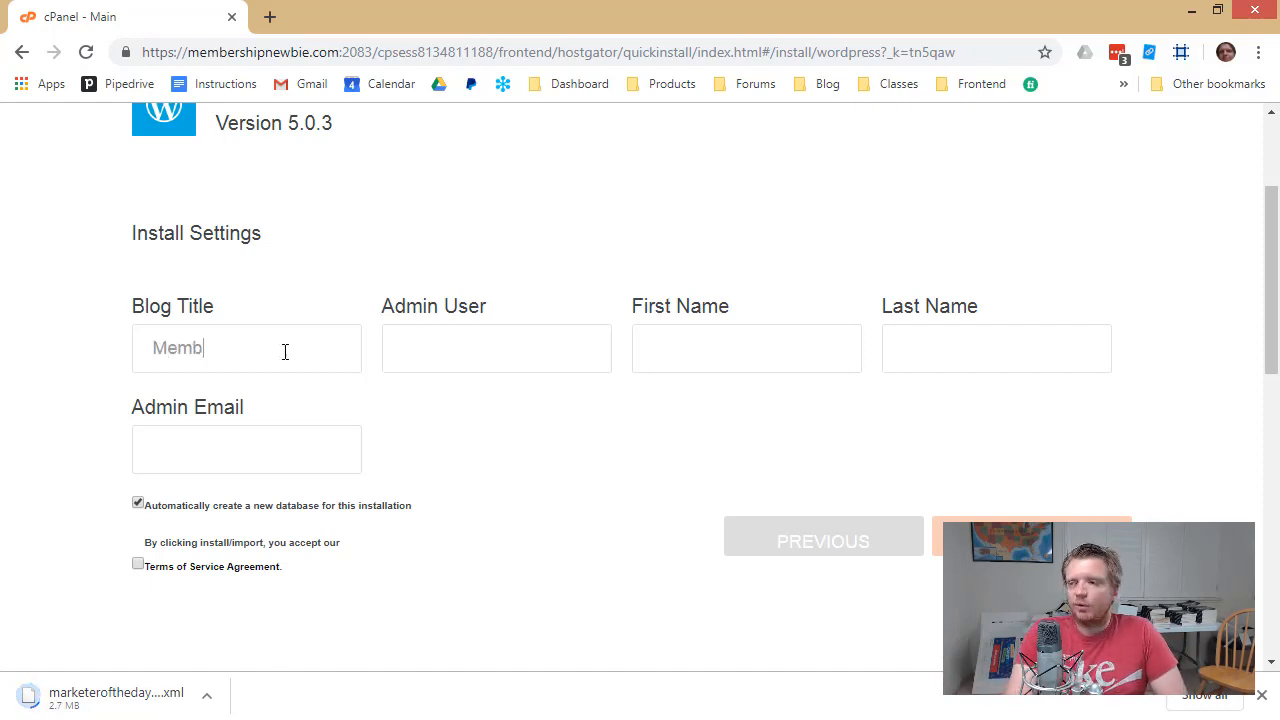
text(ership NewbieRobertPlank)
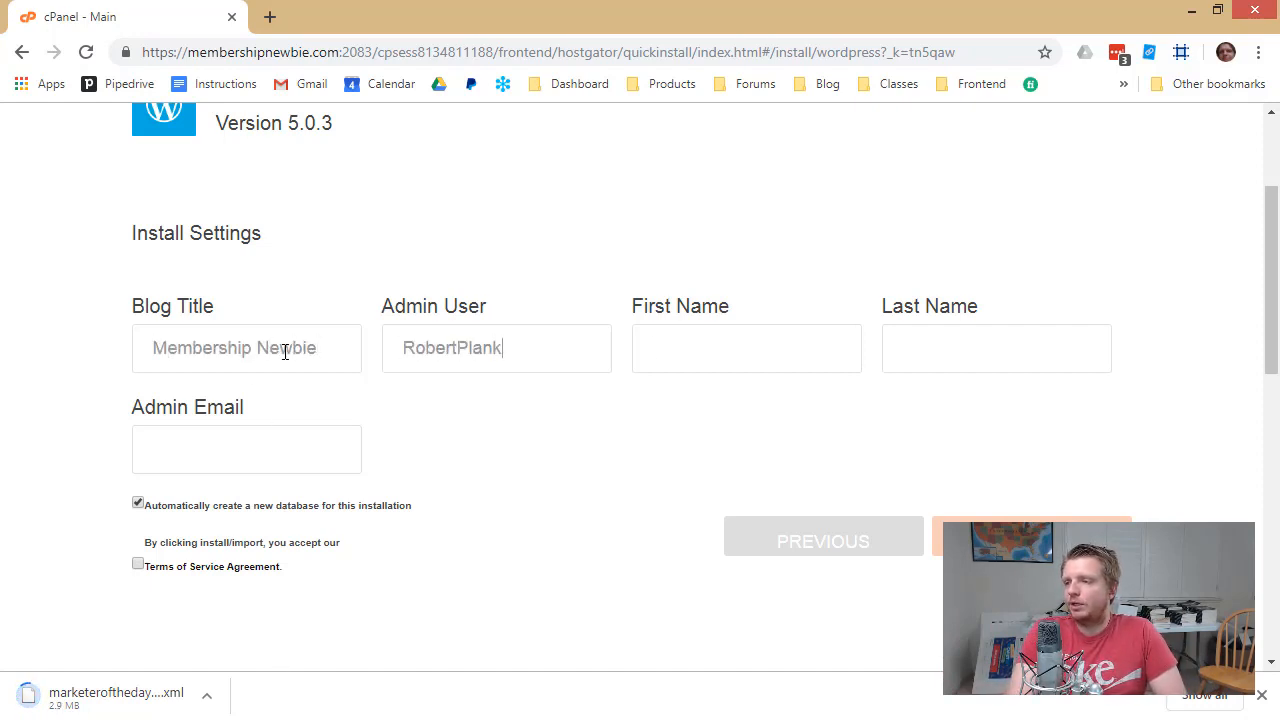
key(Tab)
text(Rober)
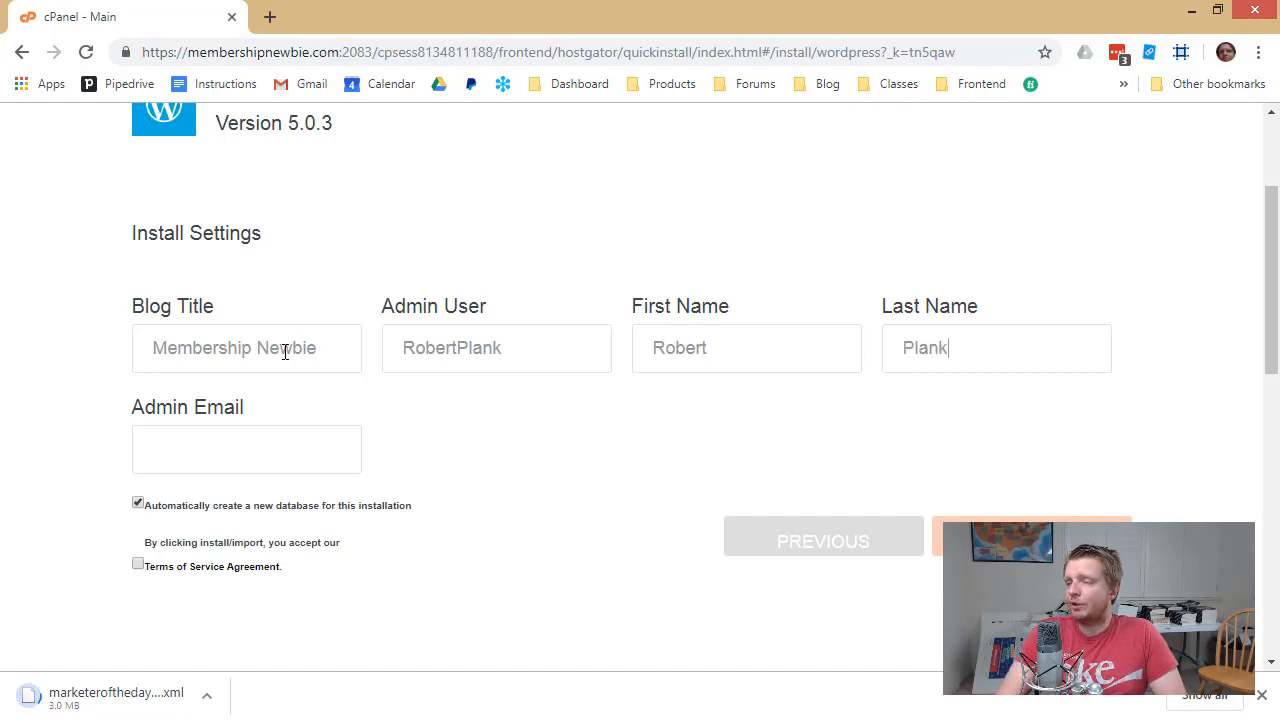
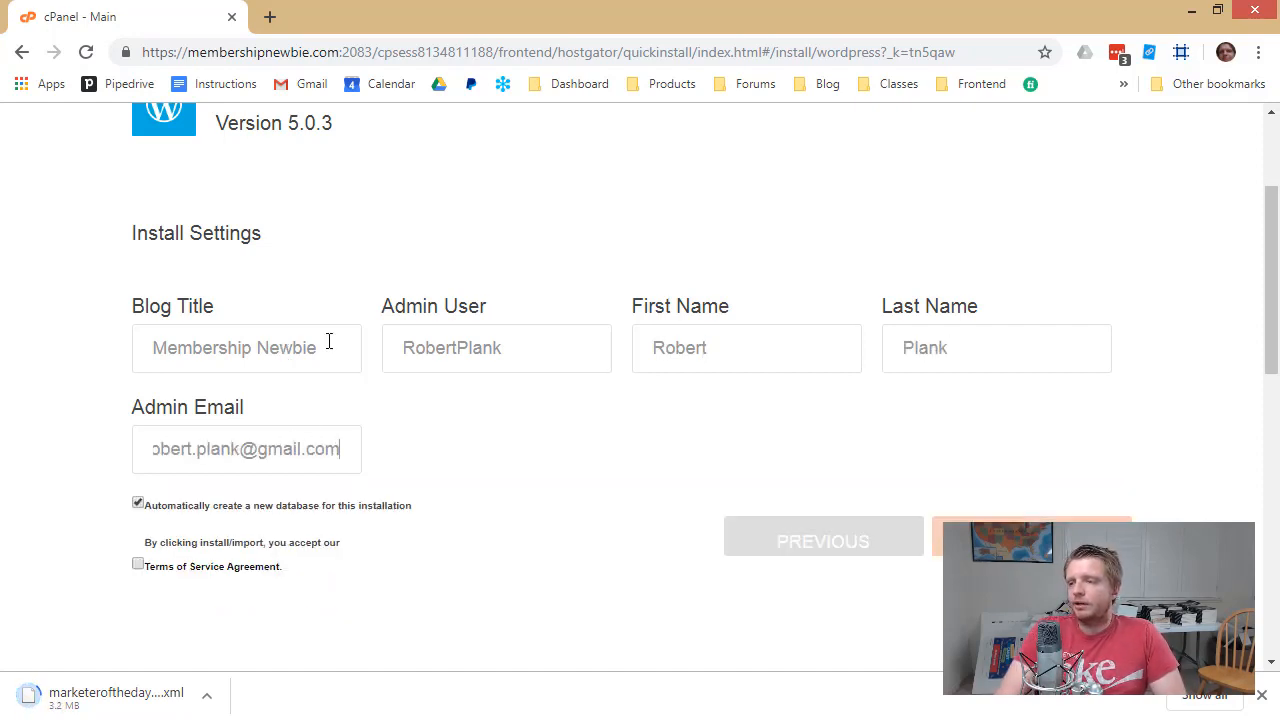
click(139, 564)
scroll(142, 563, down, 1)
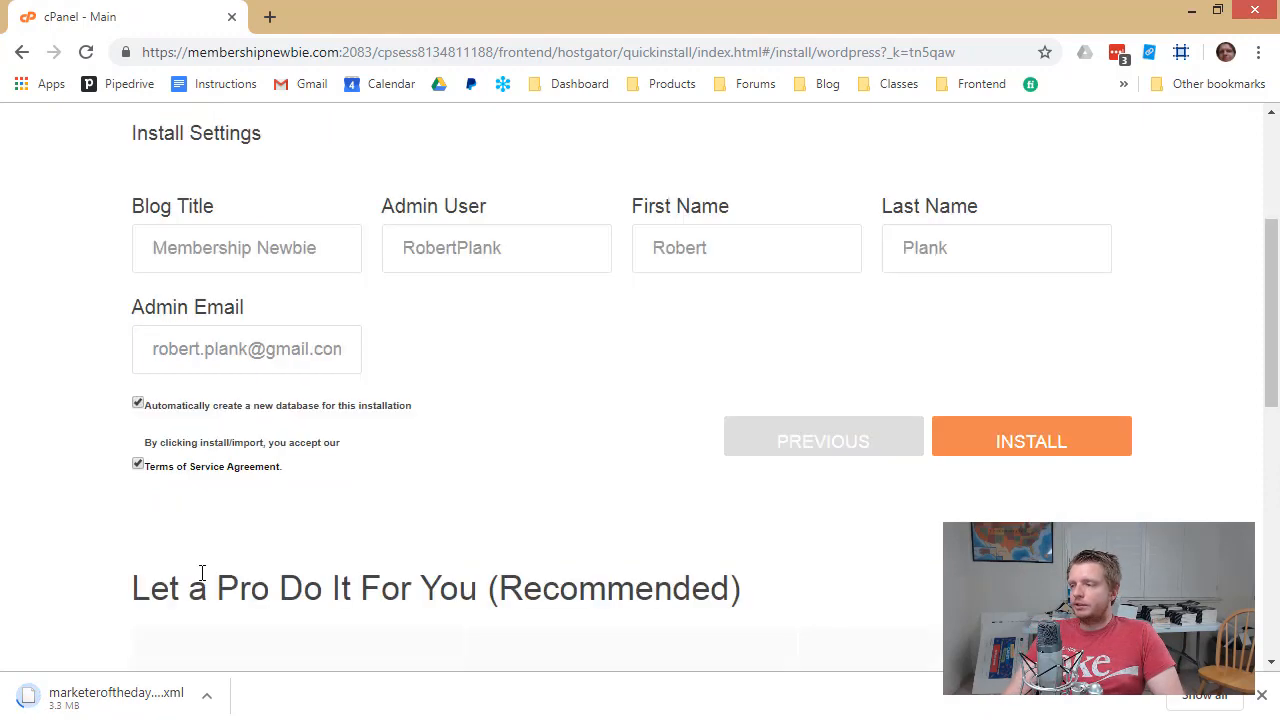
click(1013, 441)
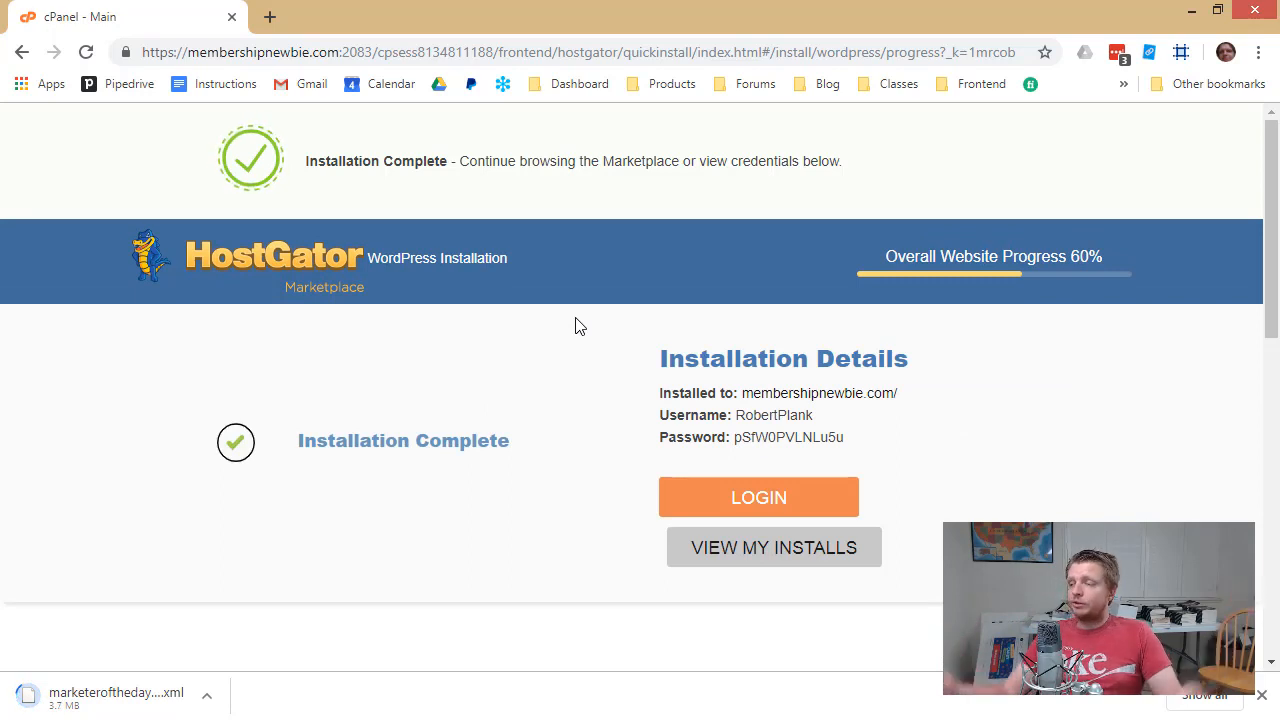
Copy the generated admin password from the Installation Complete page
double_click(790, 437)
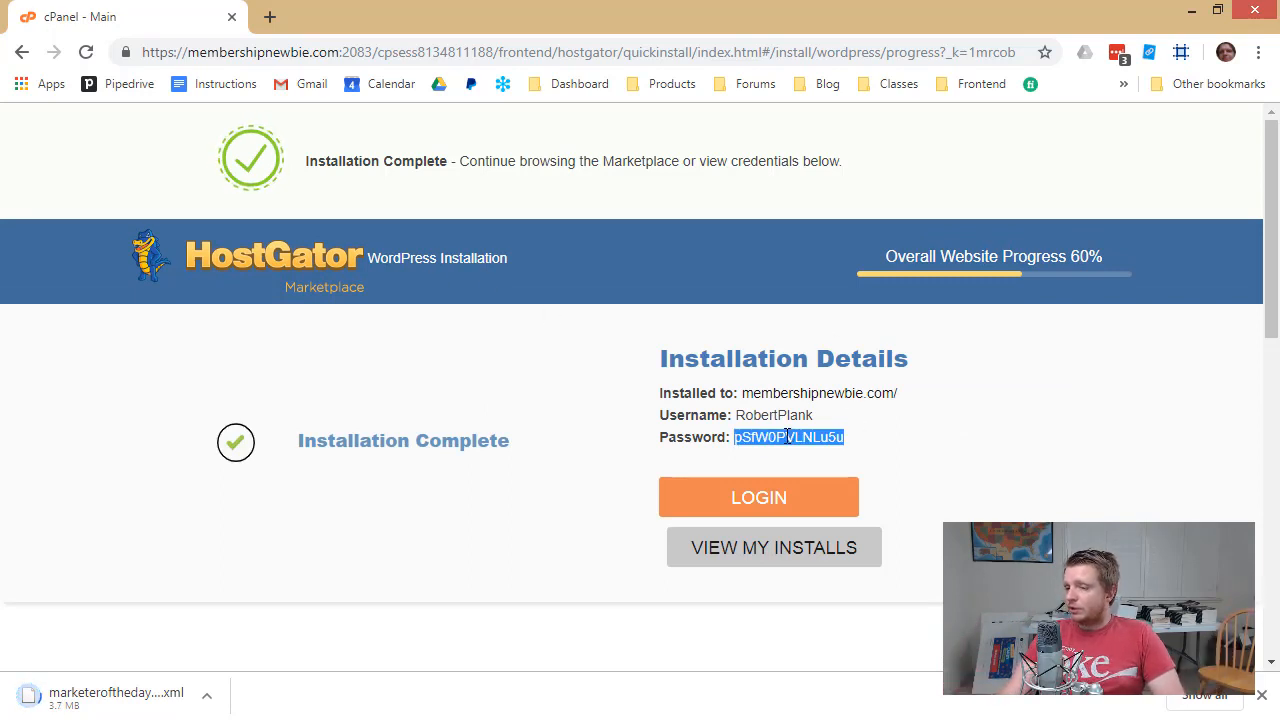
right_click(788, 437)
click(810, 452)
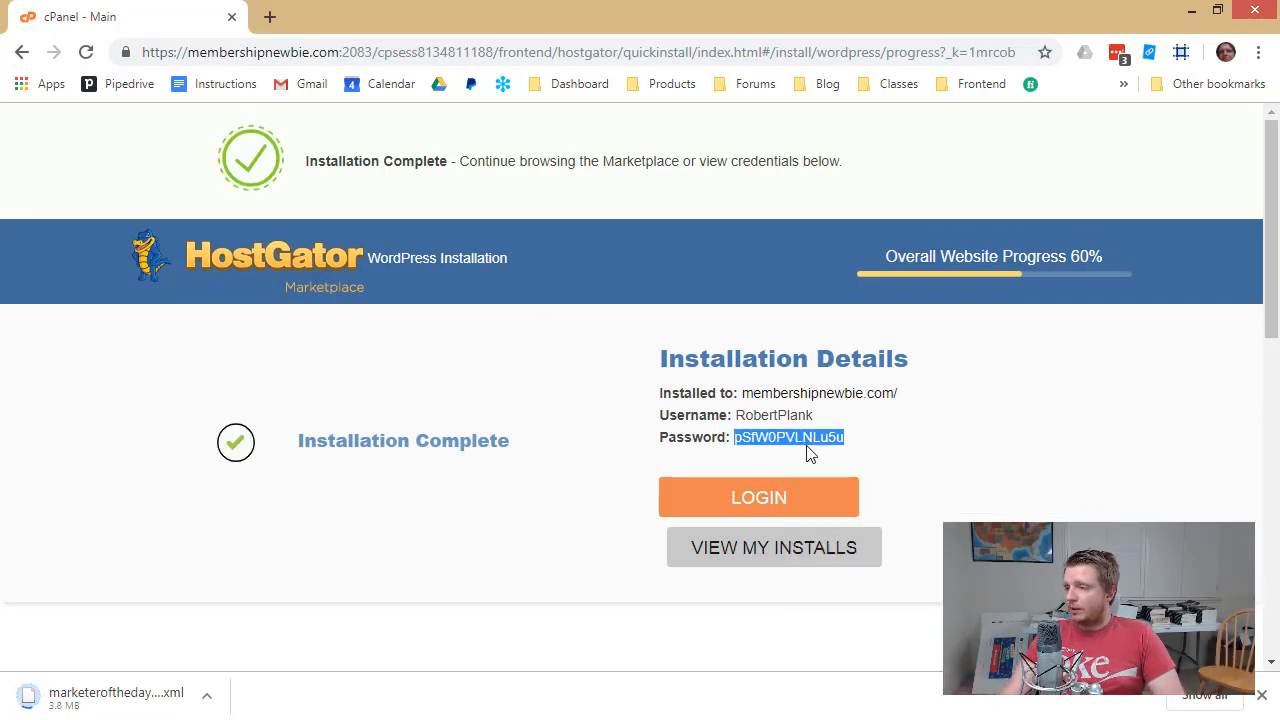
Sign into the new site's admin with the new username and the pasted password
click(780, 501)
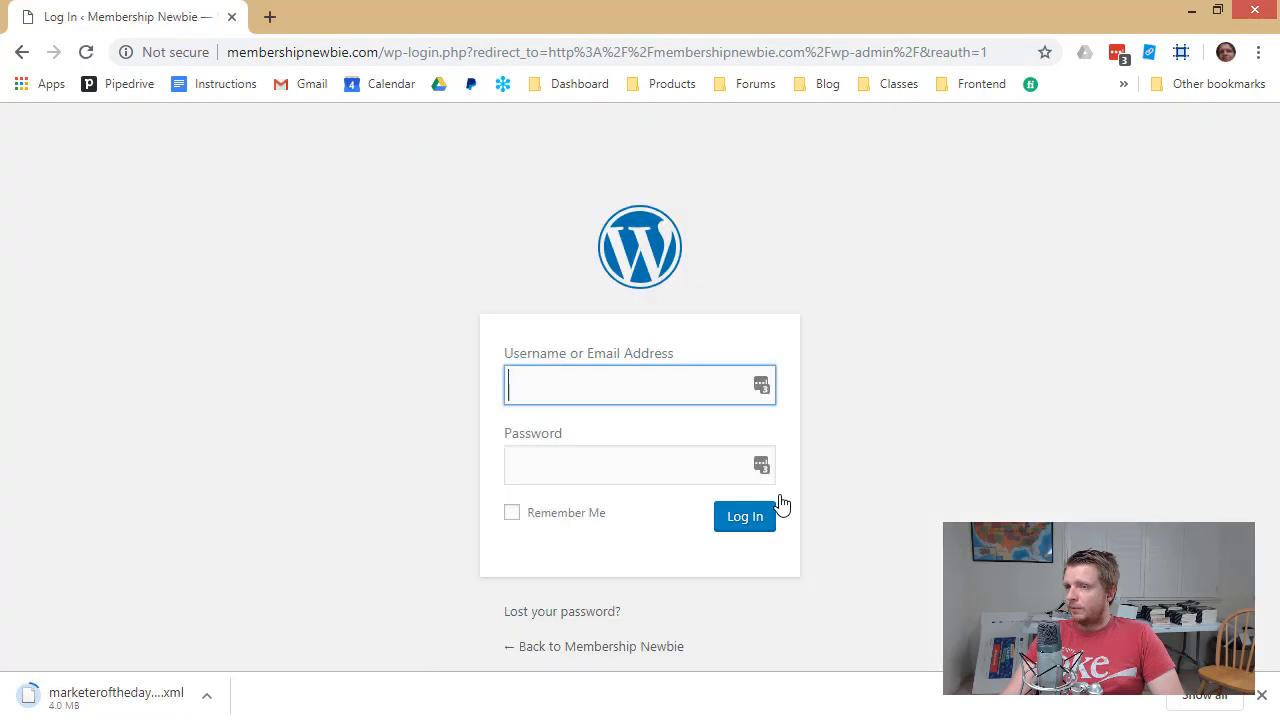
text(RobertPlank)
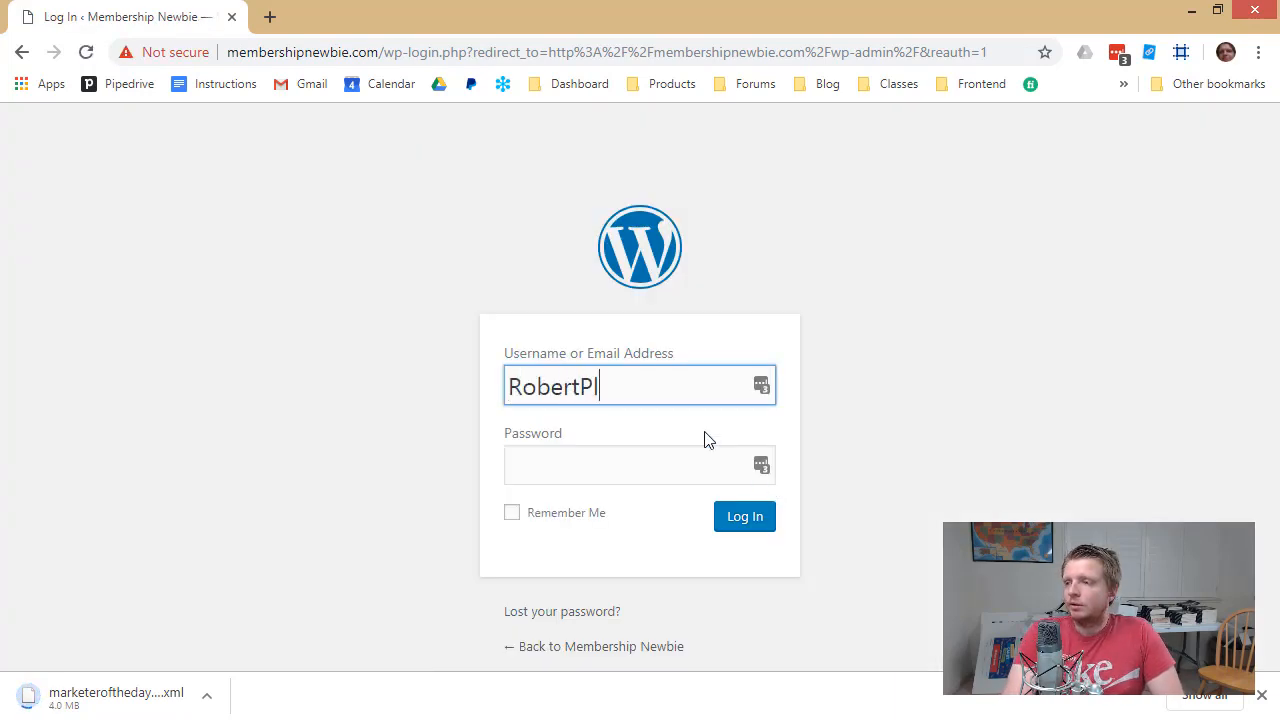
key(Tab)
key(ctrl+v)
click(726, 519)
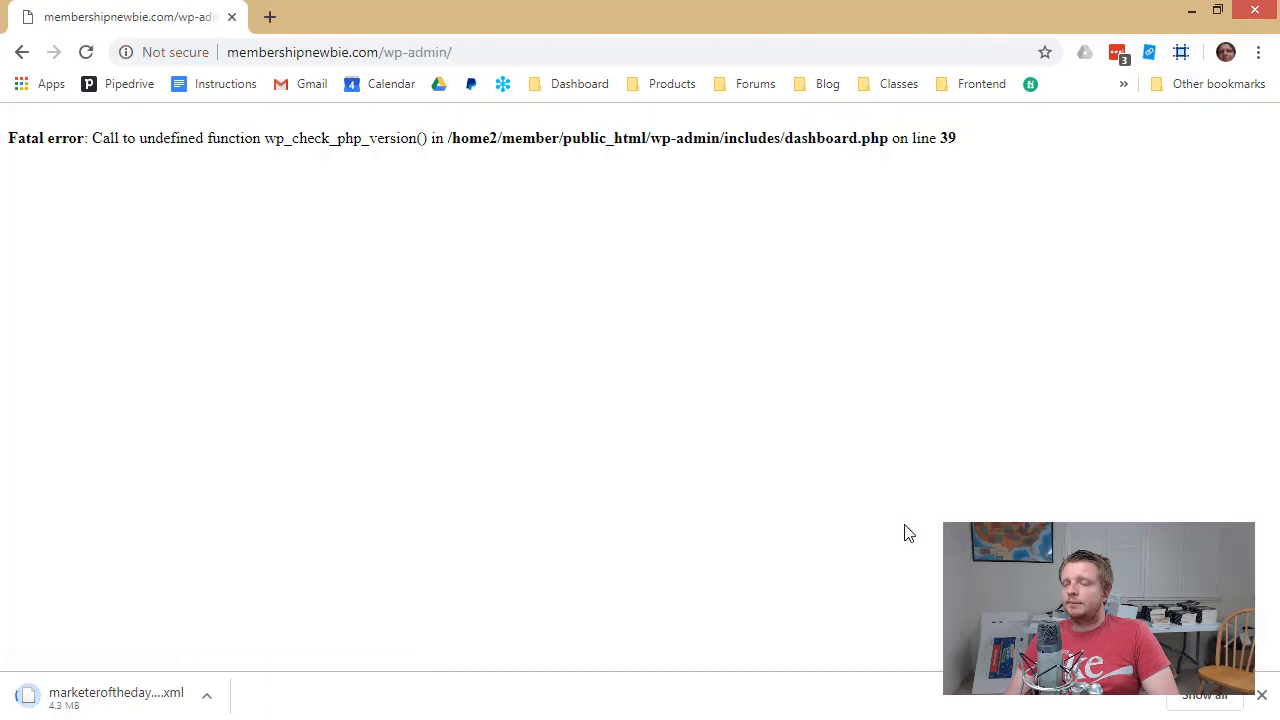
Reload the admin, open Plugins and bulk-deactivate all seven preinstalled plugins
click(85, 55)
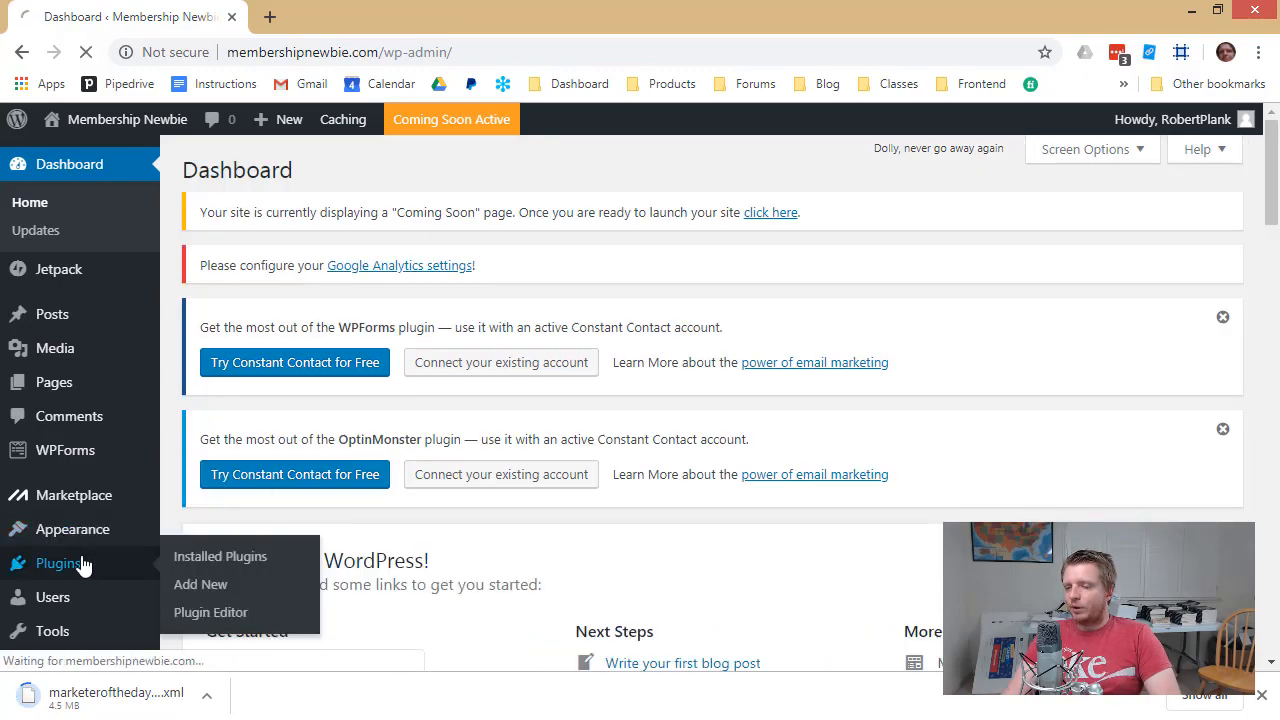
click(84, 565)
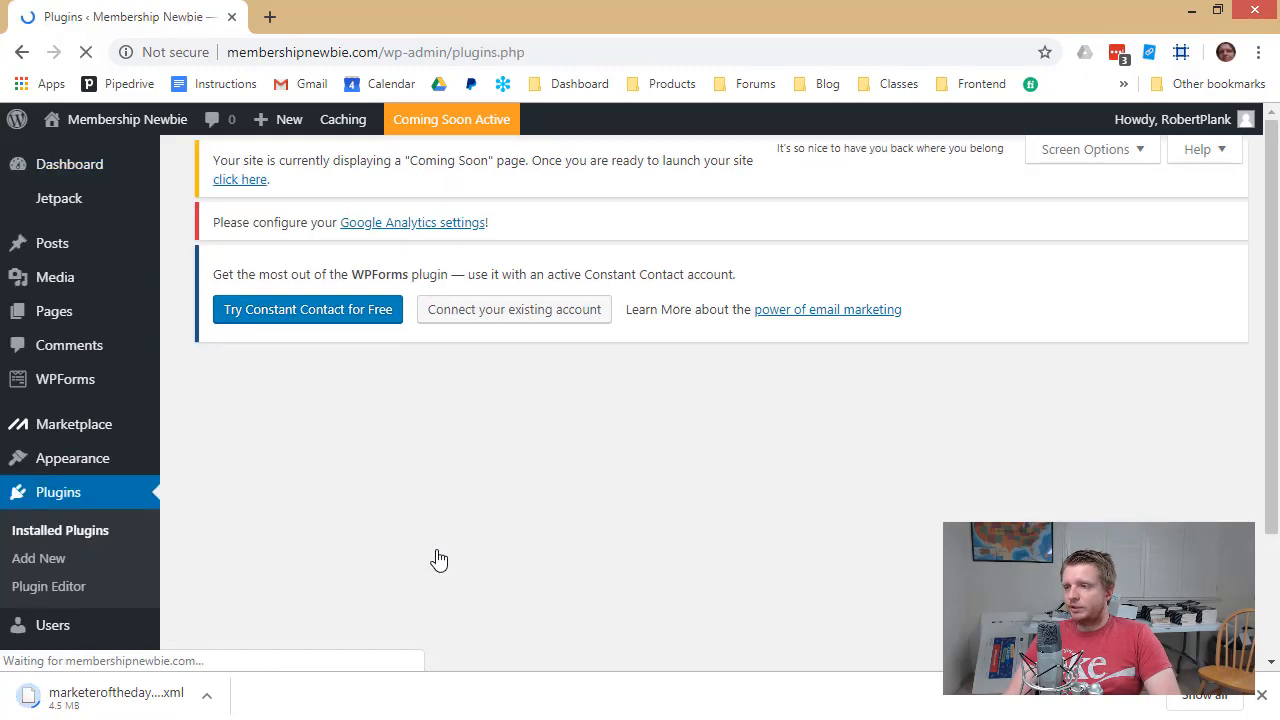
scroll(280, 475, down, 7)
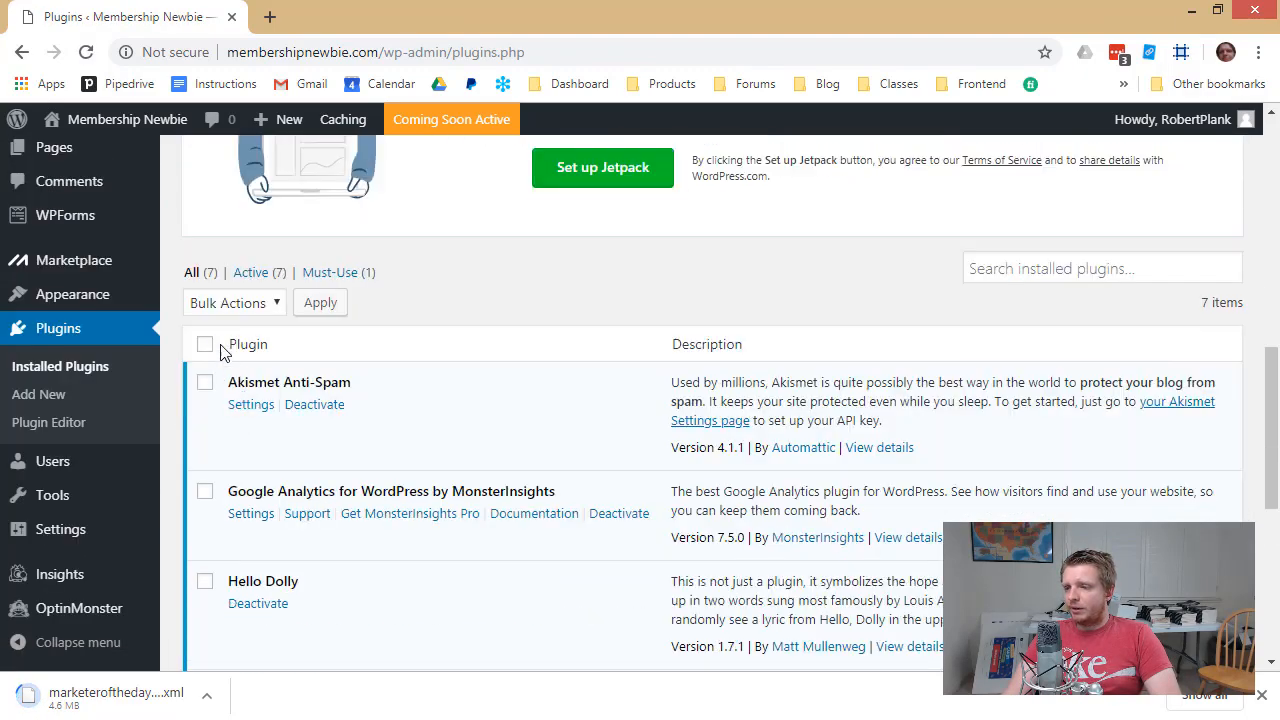
click(204, 344)
click(266, 308)
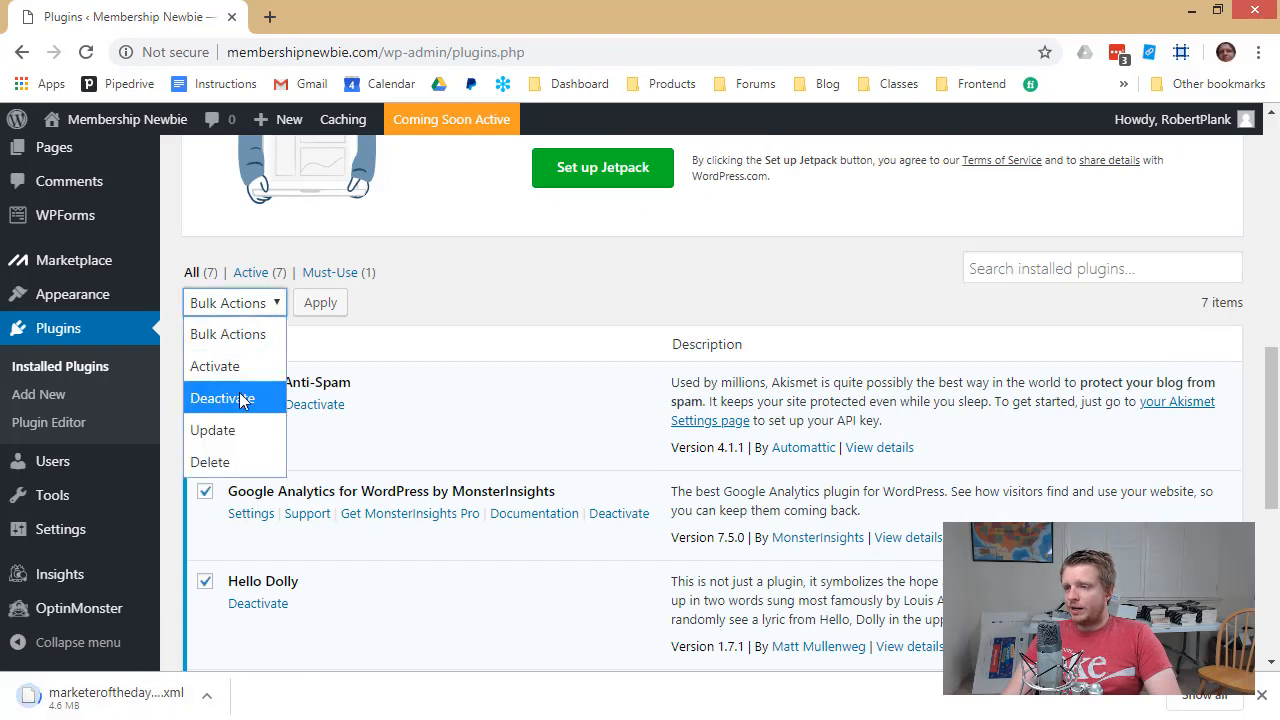
click(249, 397)
click(322, 306)
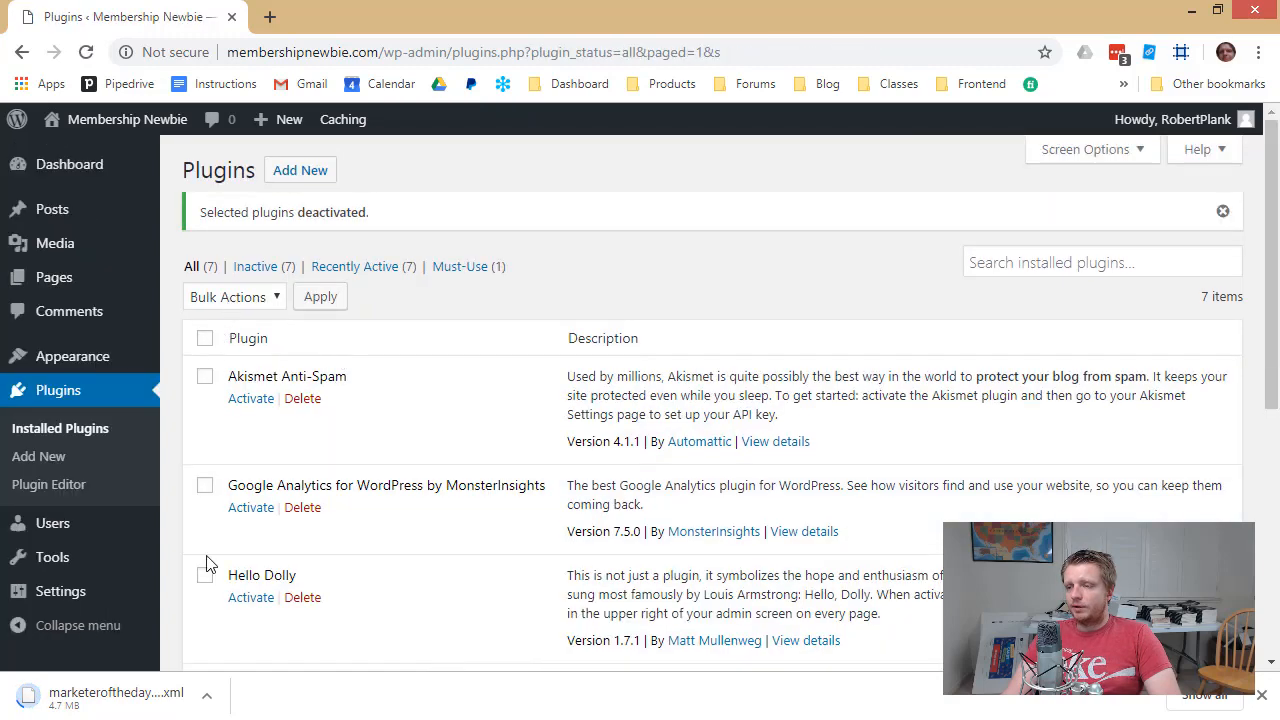
Bulk-delete all the deactivated plugins and confirm the deletion
click(204, 338)
click(216, 300)
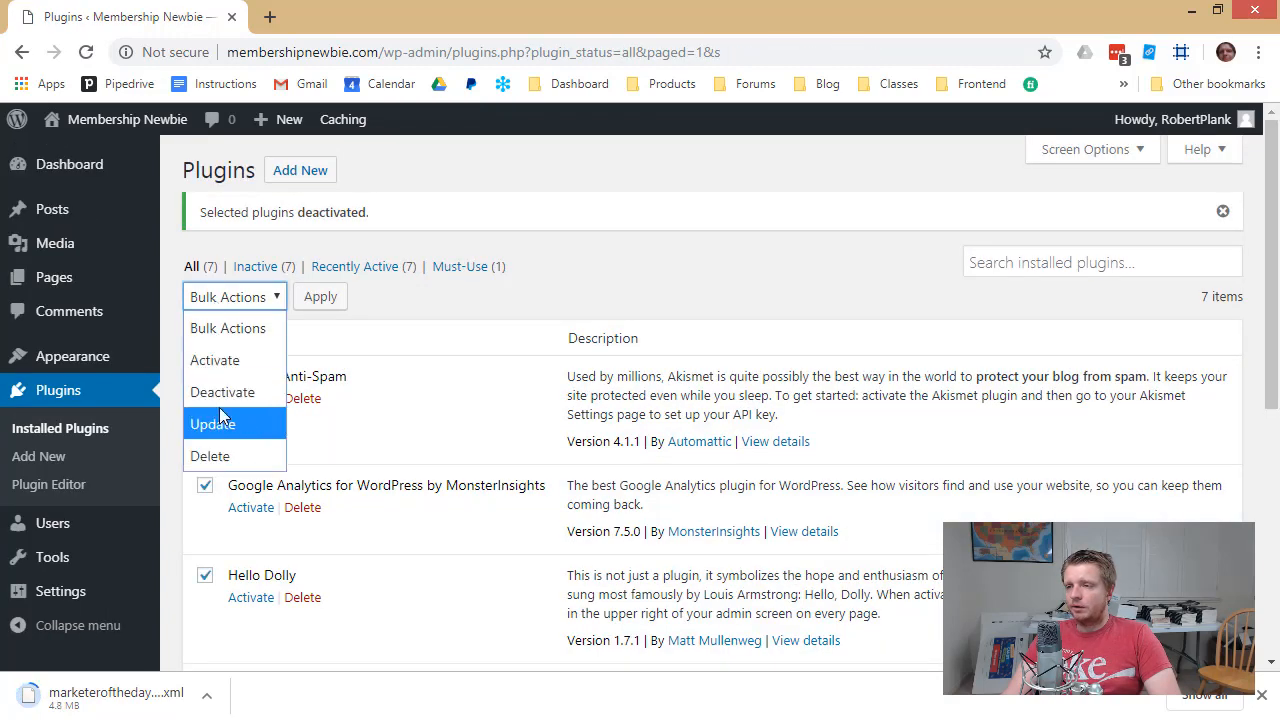
click(210, 456)
click(320, 297)
click(734, 184)
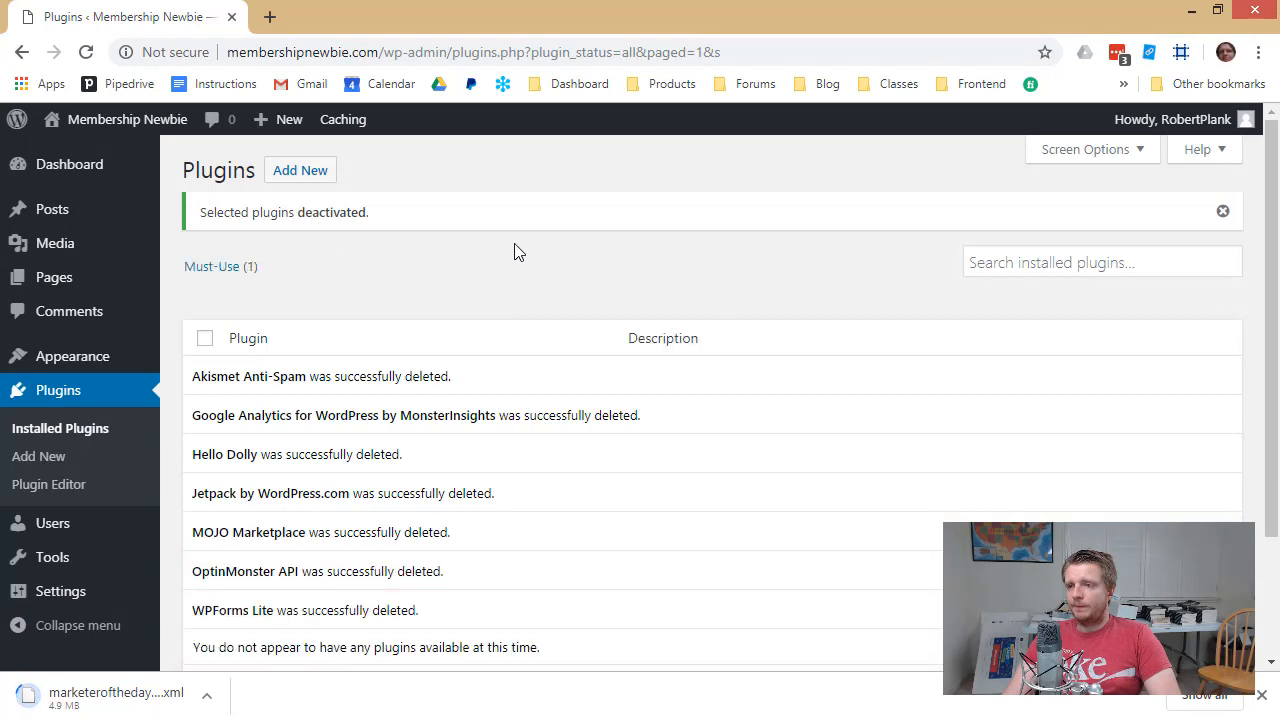
mouse_move(150, 122)
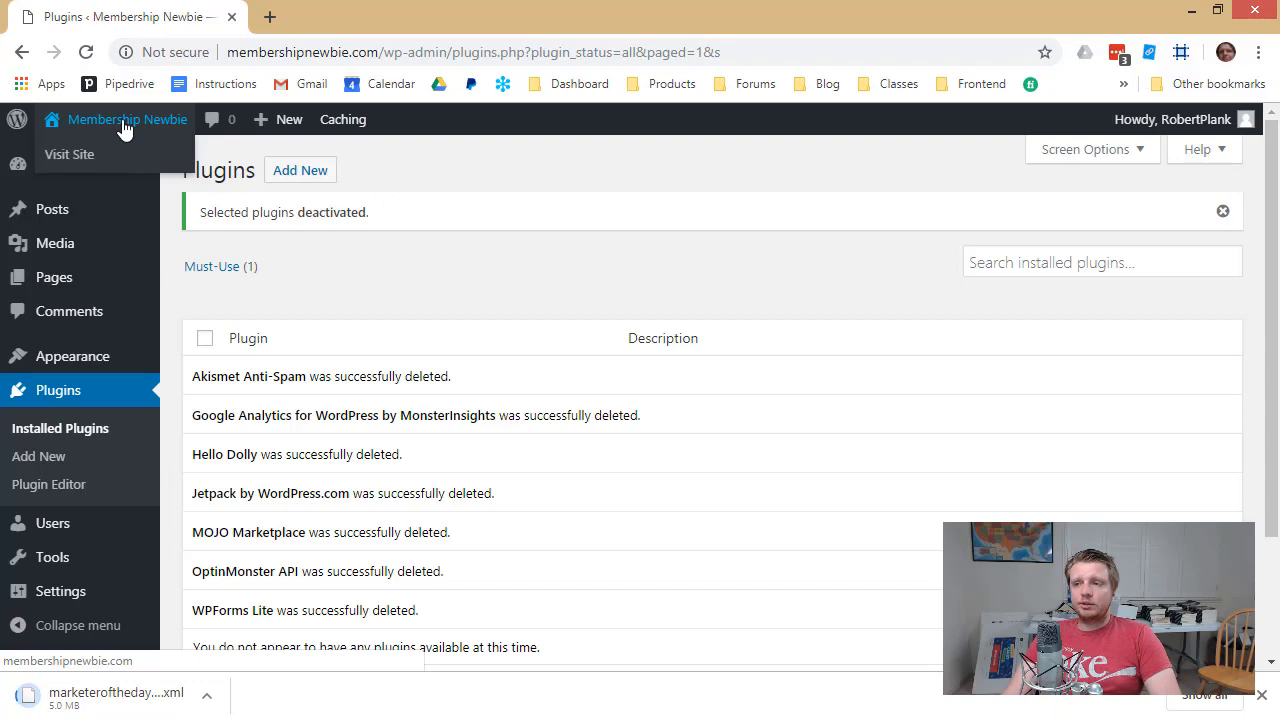
View the Membership Newbie front page, then open the Customizer from the admin bar
click(100, 158)
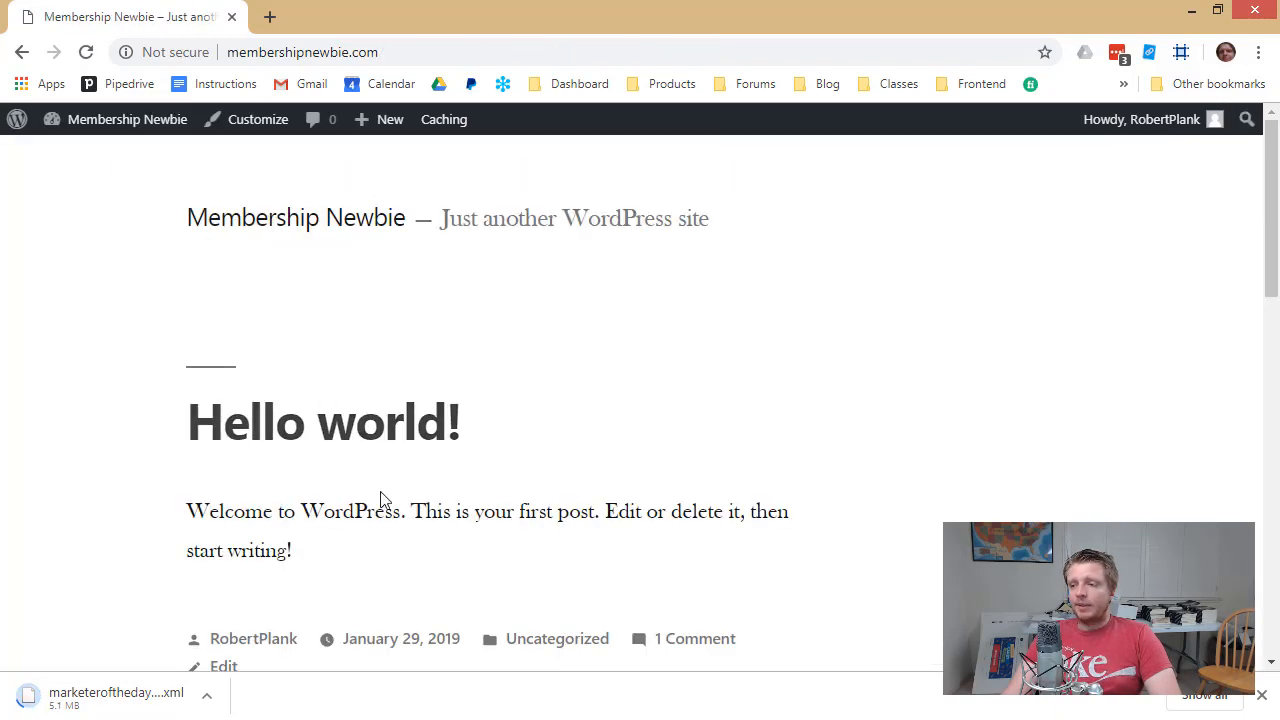
scroll(429, 571, down, 5)
scroll(429, 571, up, 5)
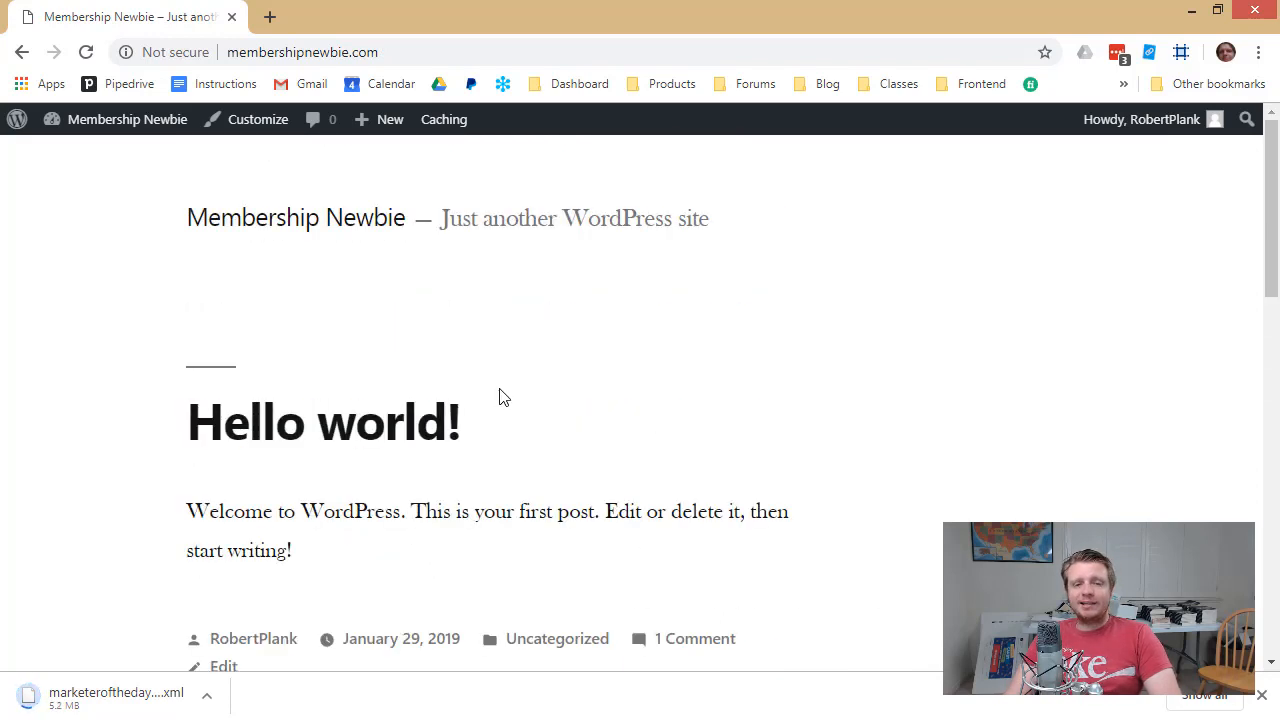
click(251, 125)
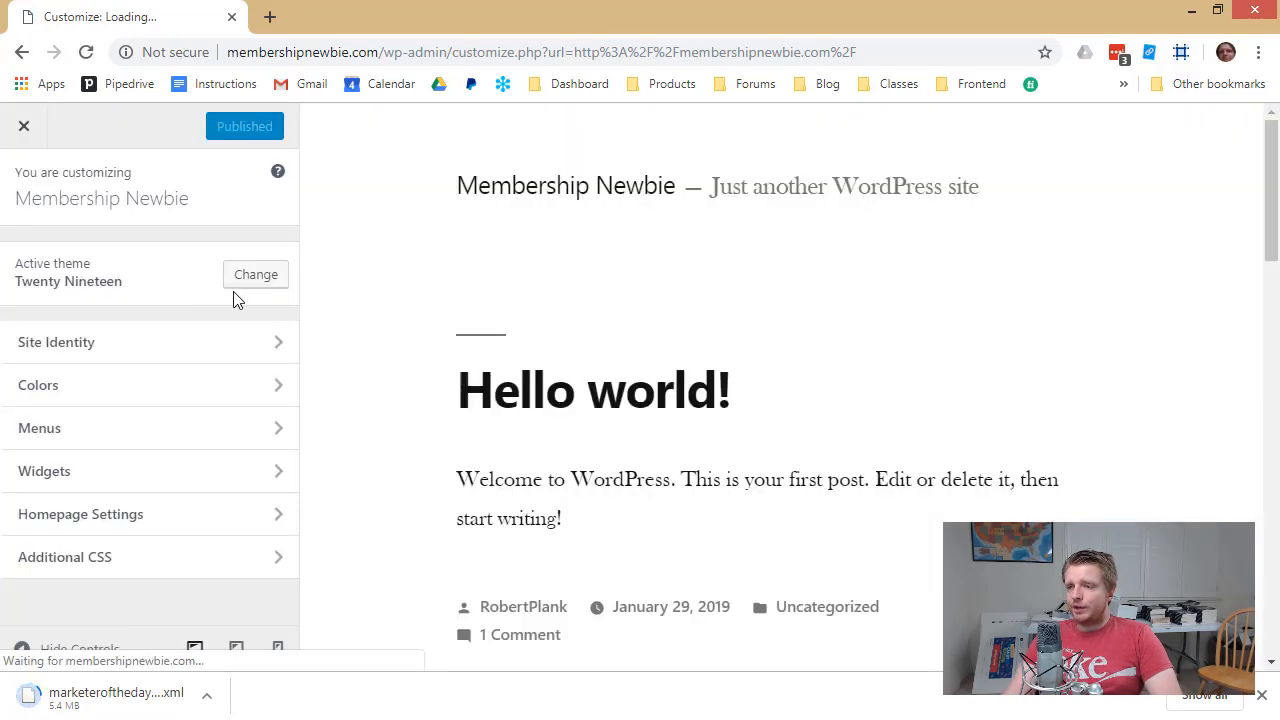
Replace Twenty Nineteen with Twenty Sixteen via Live Preview and publish it
click(255, 277)
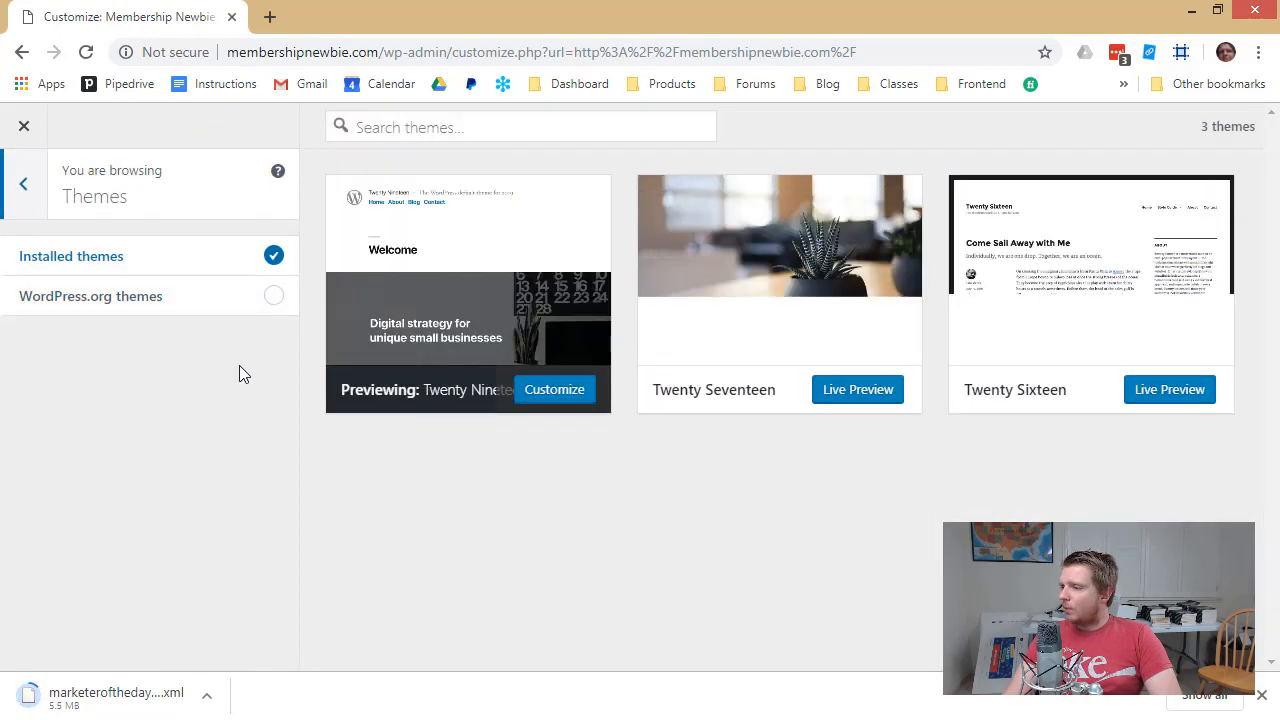
click(1150, 398)
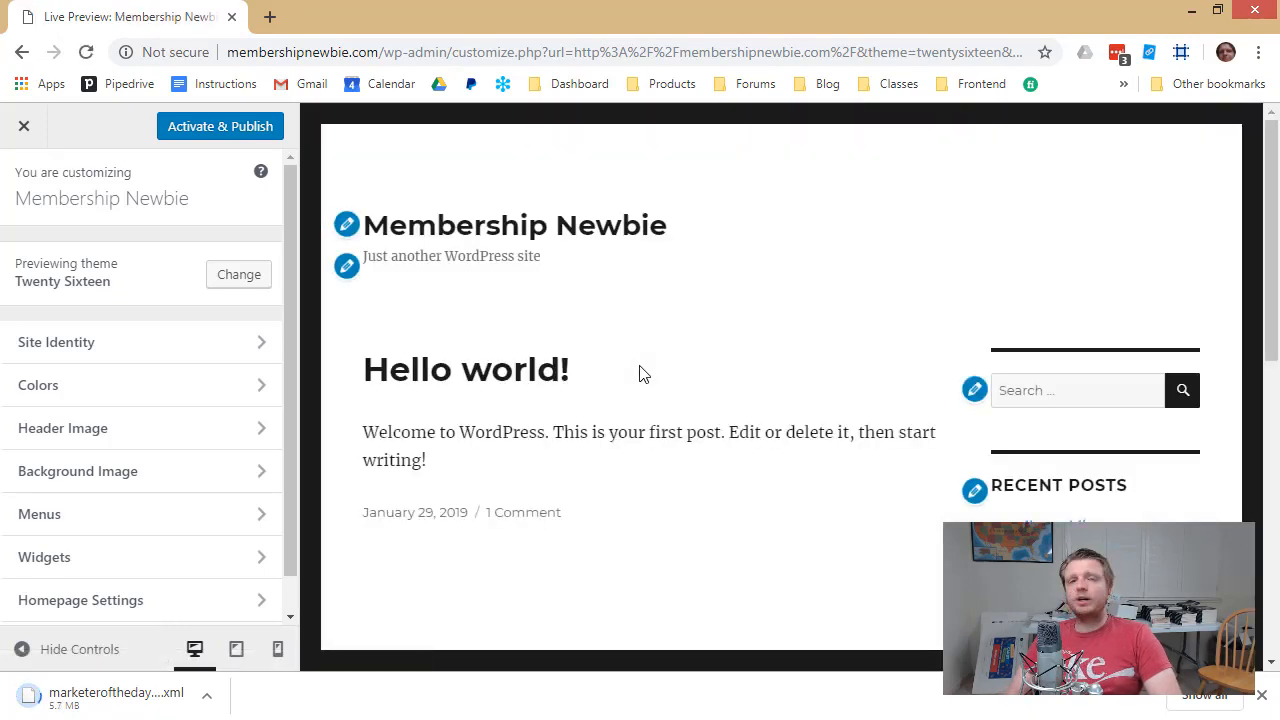
click(205, 120)
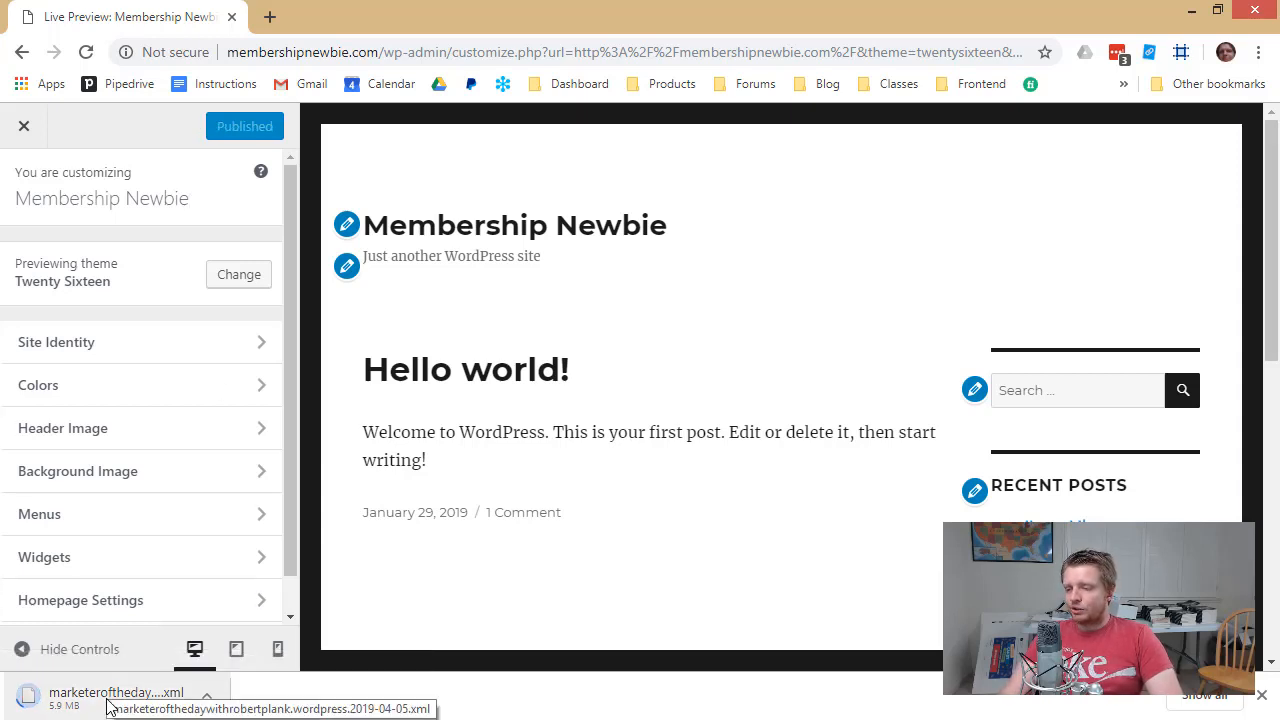
Cancel the XML export download and look over the live Twenty Sixteen home page
click(207, 702)
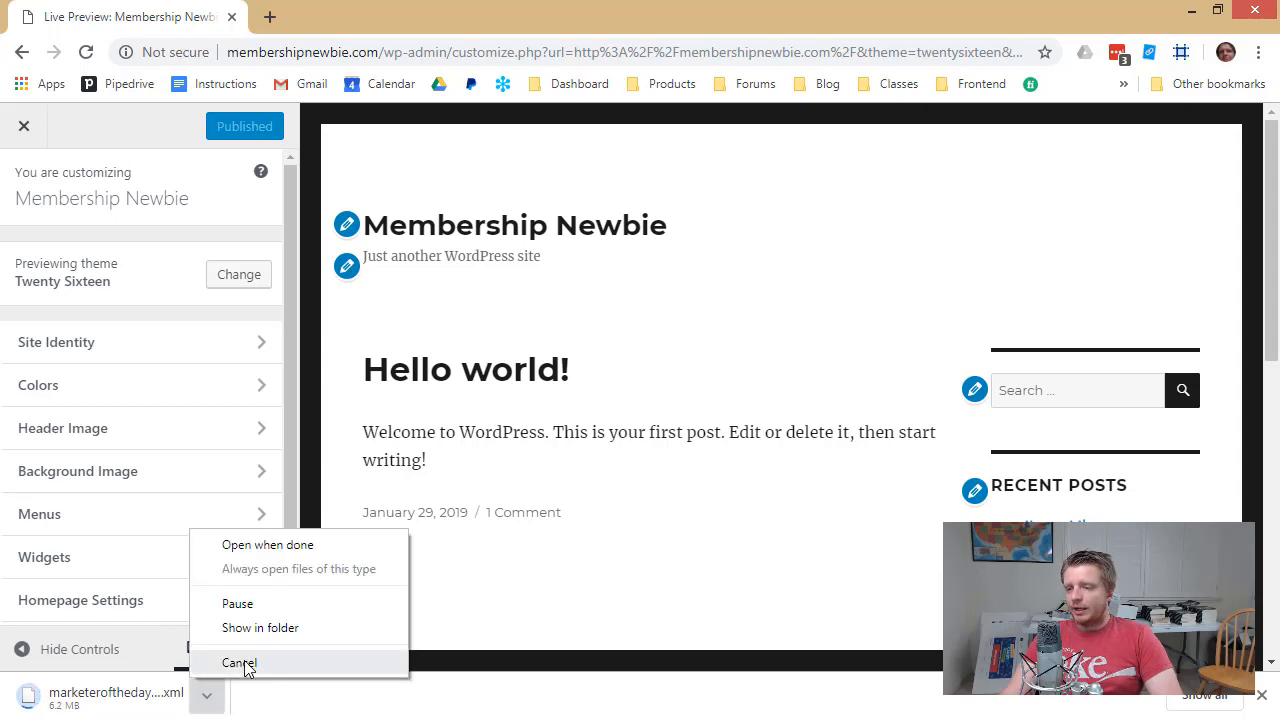
click(240, 664)
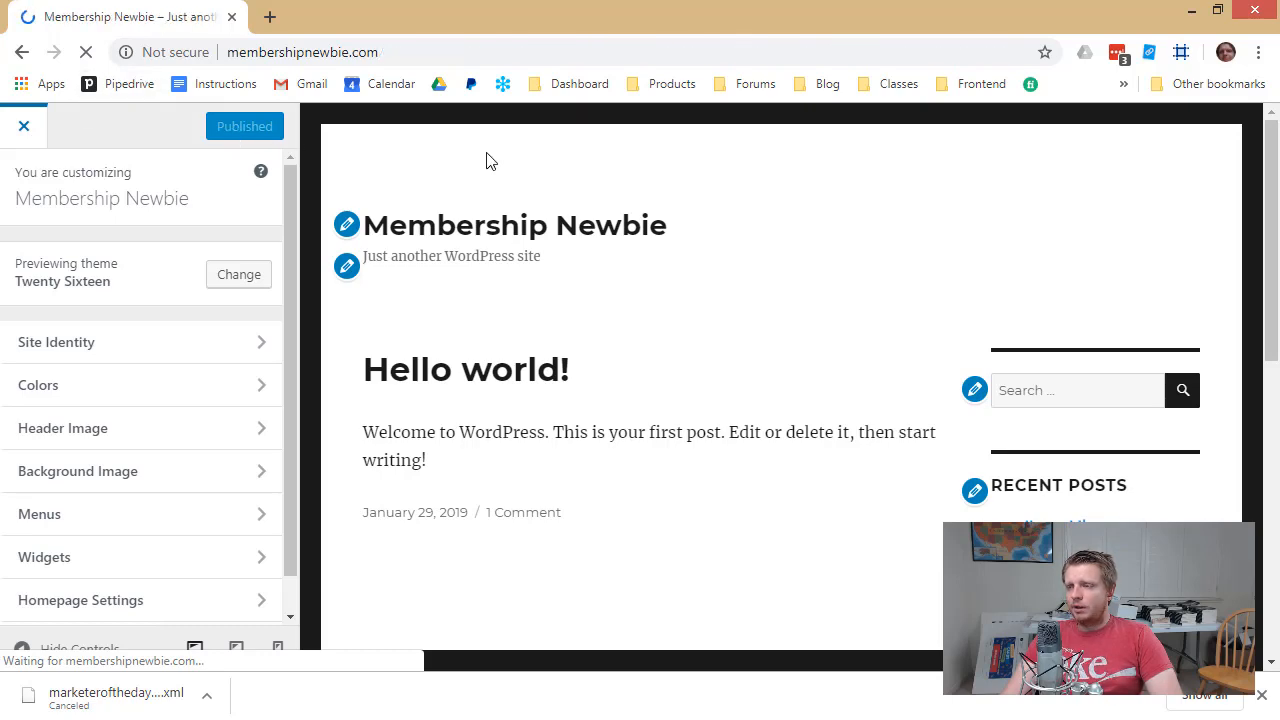
scroll(314, 374, down, 4)
scroll(314, 394, up, 3)
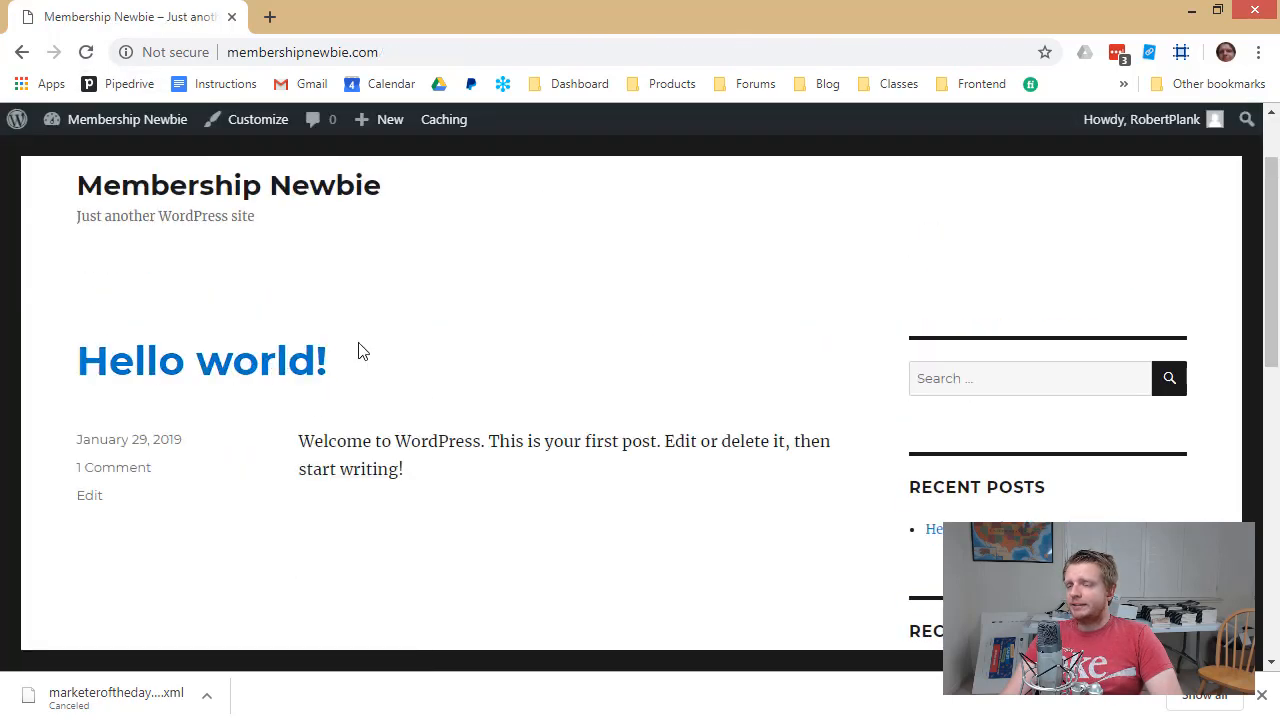
scroll(362, 350, up, 1)
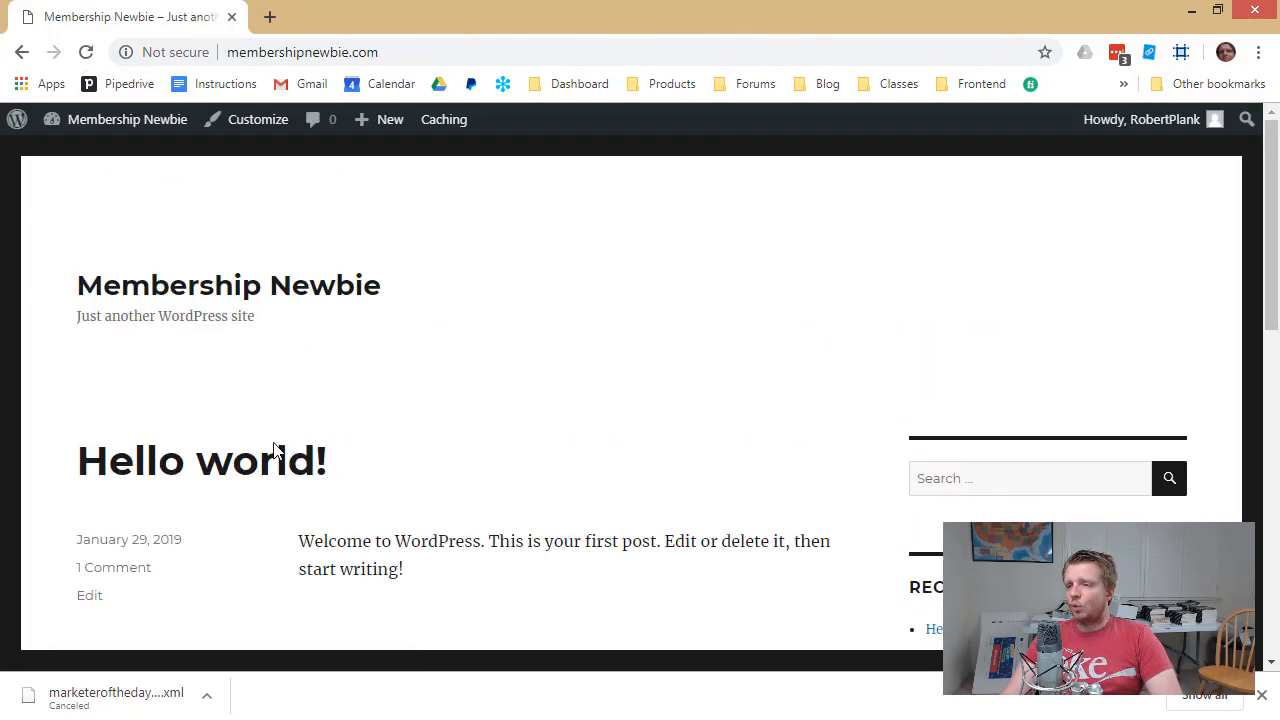
Open the old blog's wp-admin area in a new browser tab
click(268, 22)
text(robertplank.com)
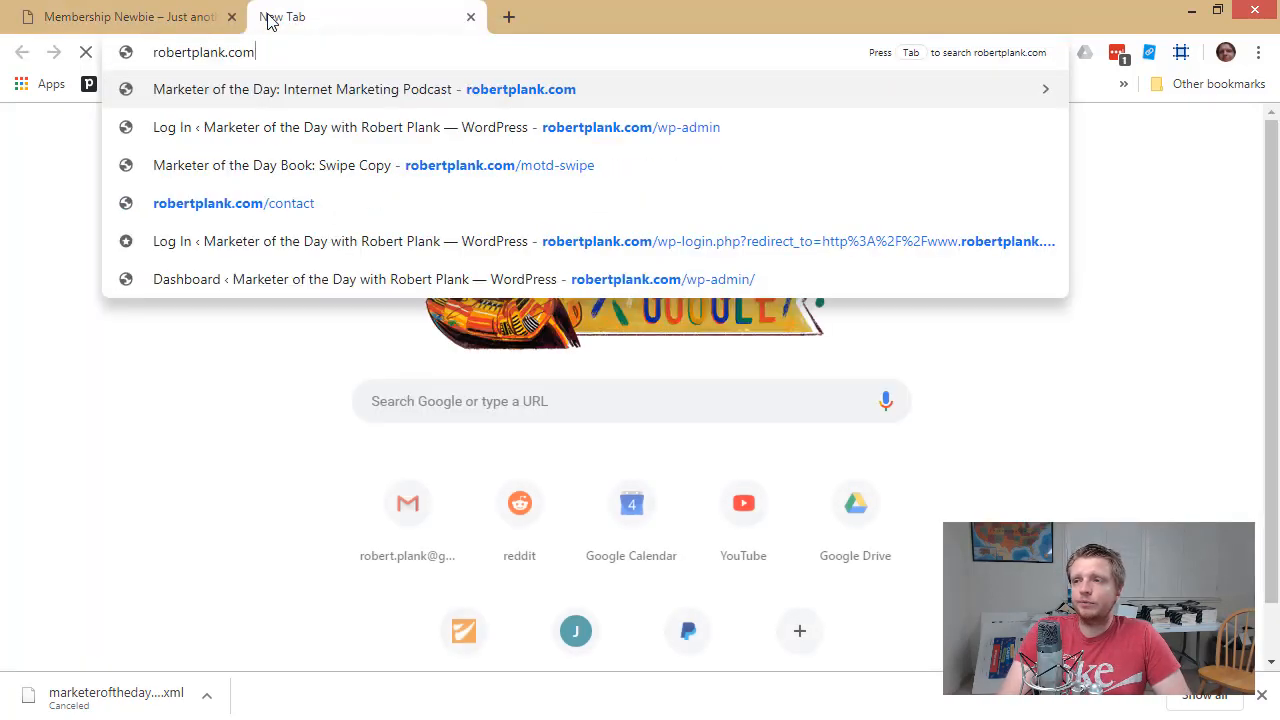
text(/wp-)
key(Return)
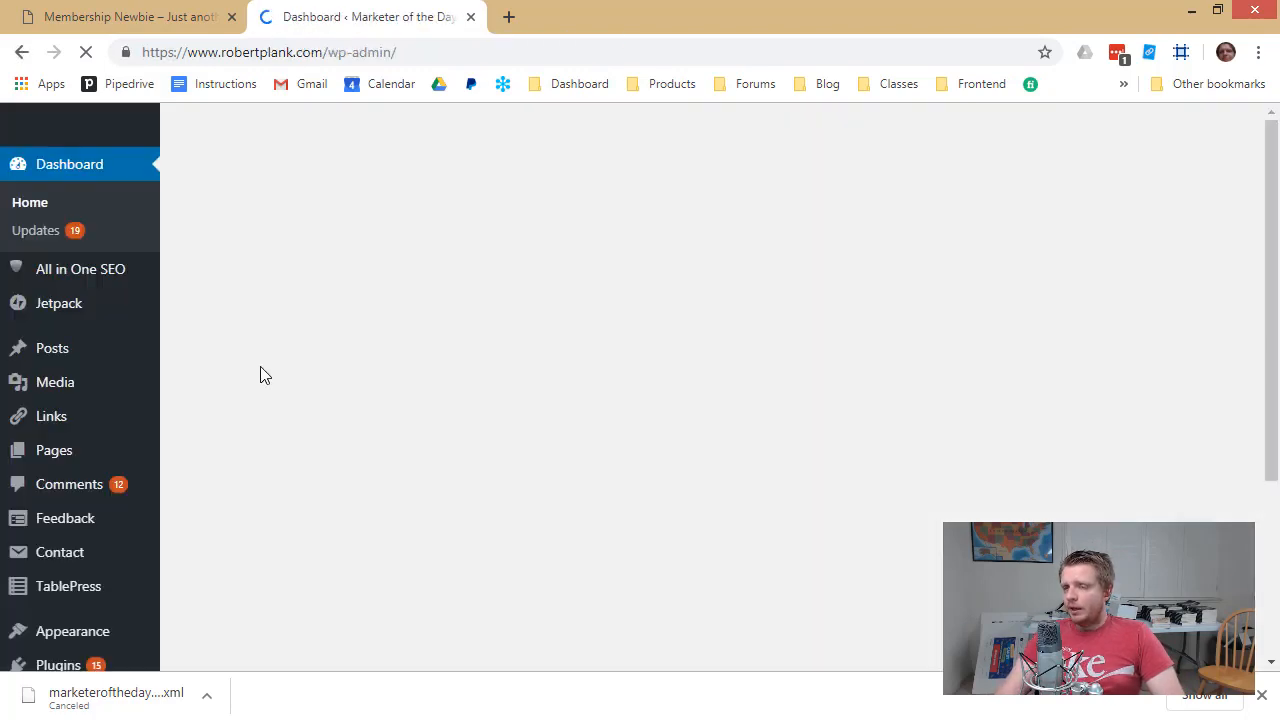
Go to the Export page under Tools in the old blog's admin
scroll(80, 545, down, 2)
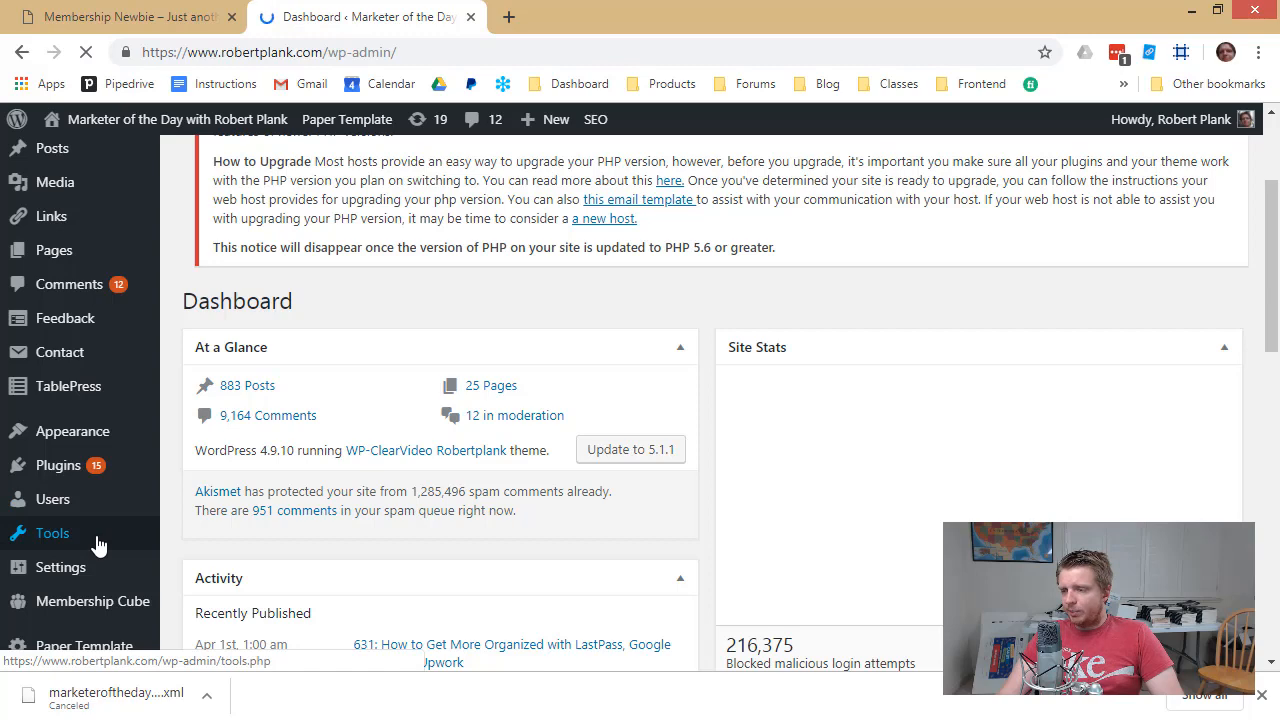
click(75, 536)
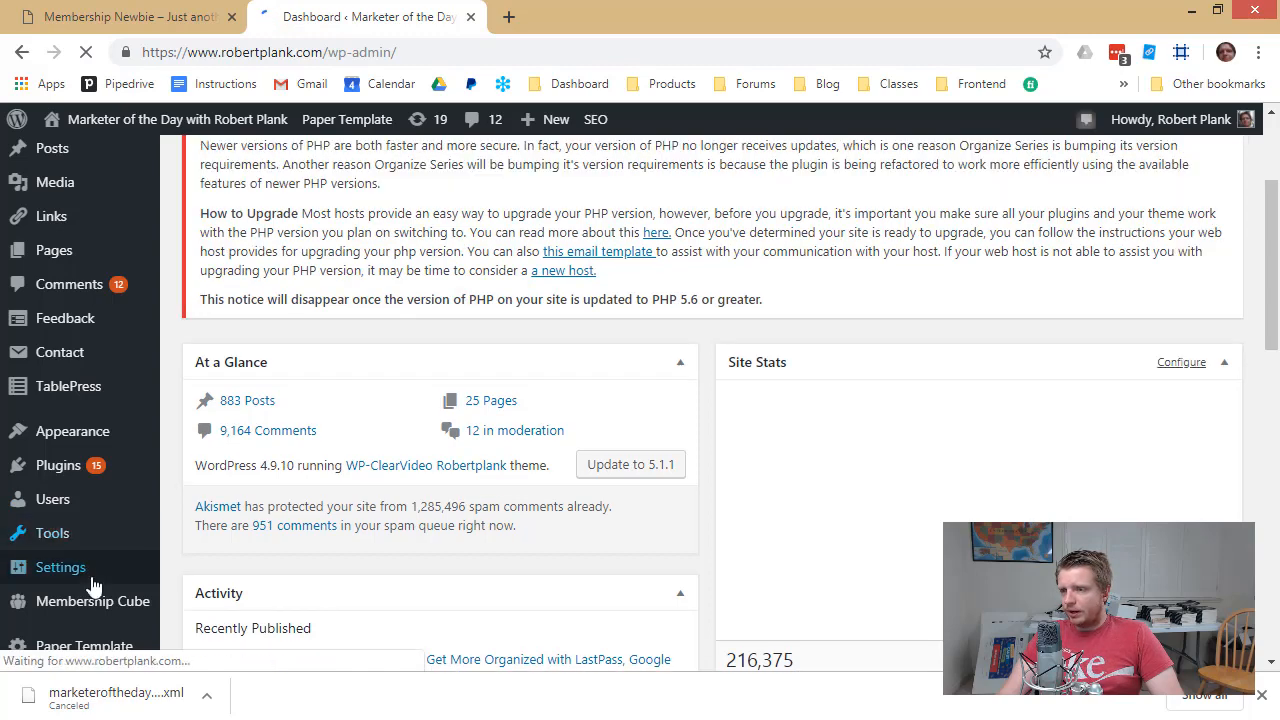
mouse_move(91, 540)
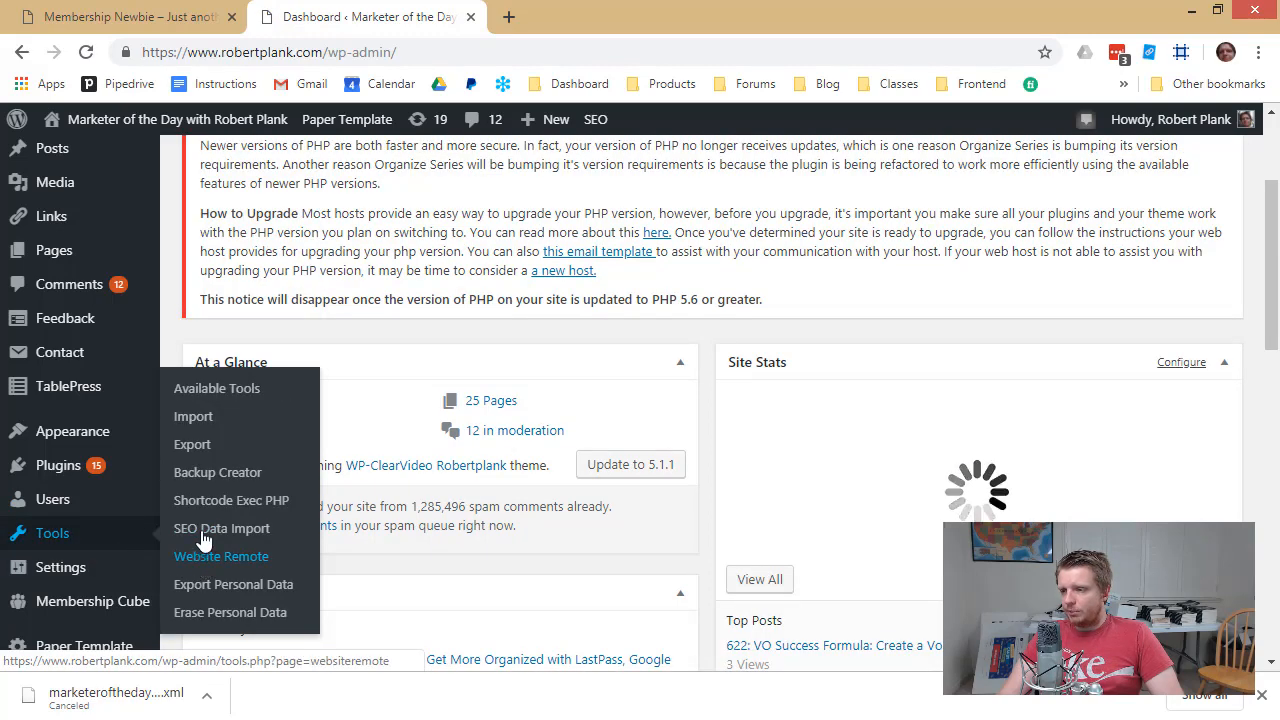
click(211, 449)
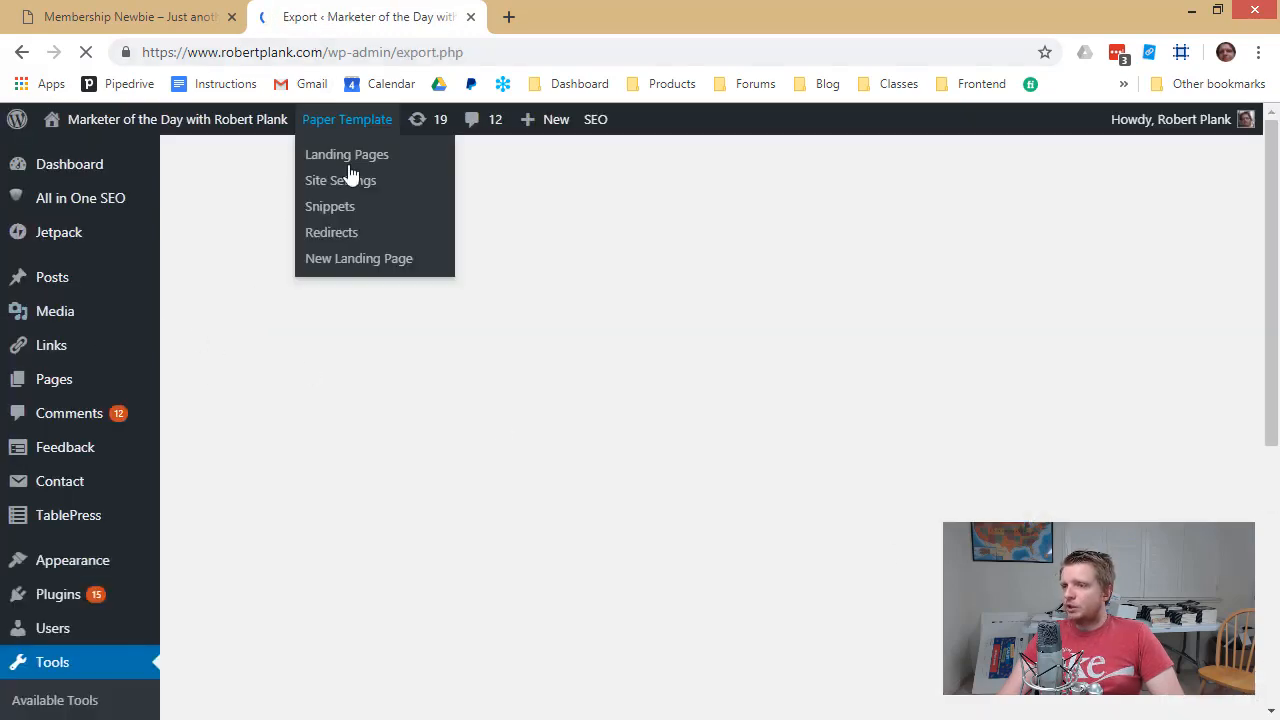
Choose to export Posts only, leaving the status and category filters at All
scroll(294, 371, down, 5)
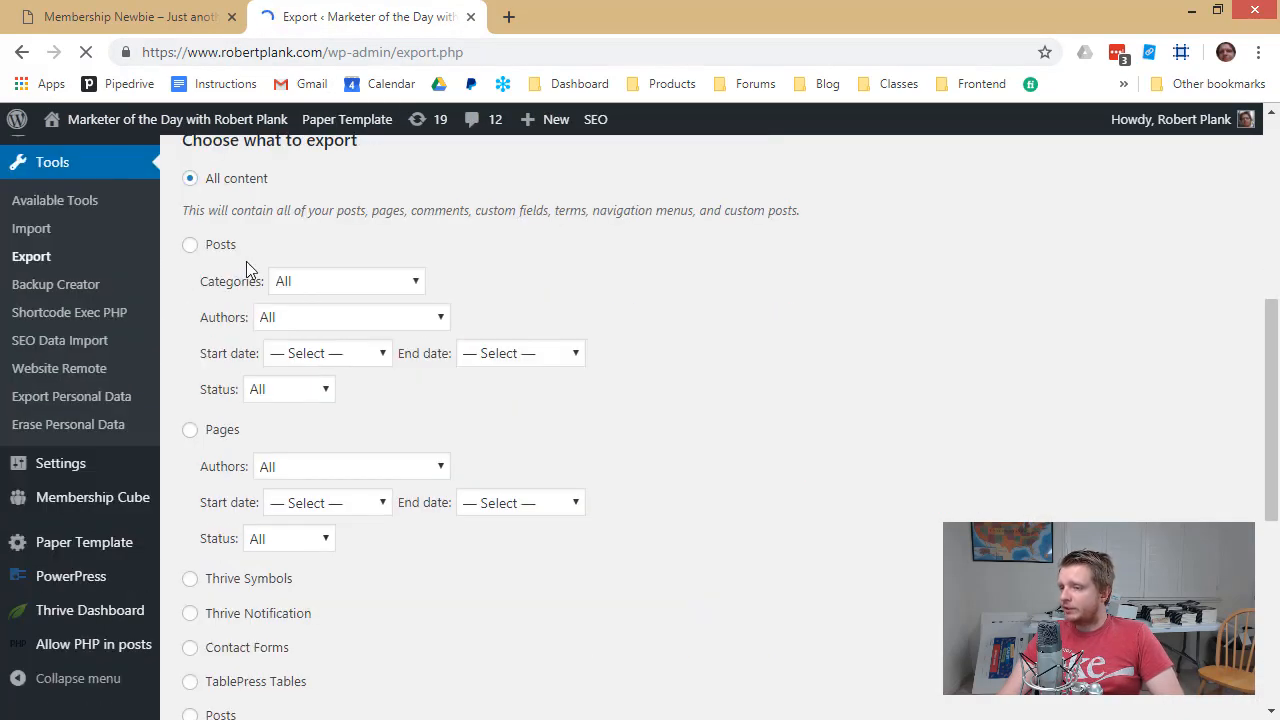
click(190, 246)
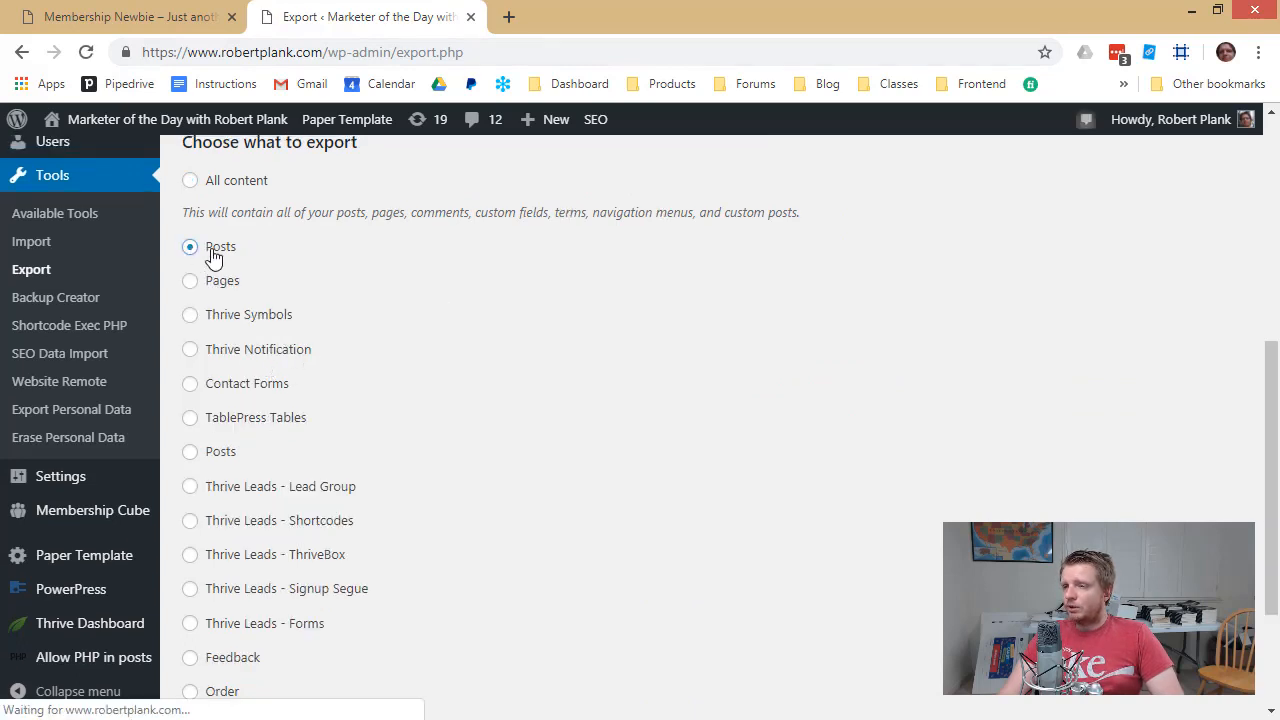
click(216, 255)
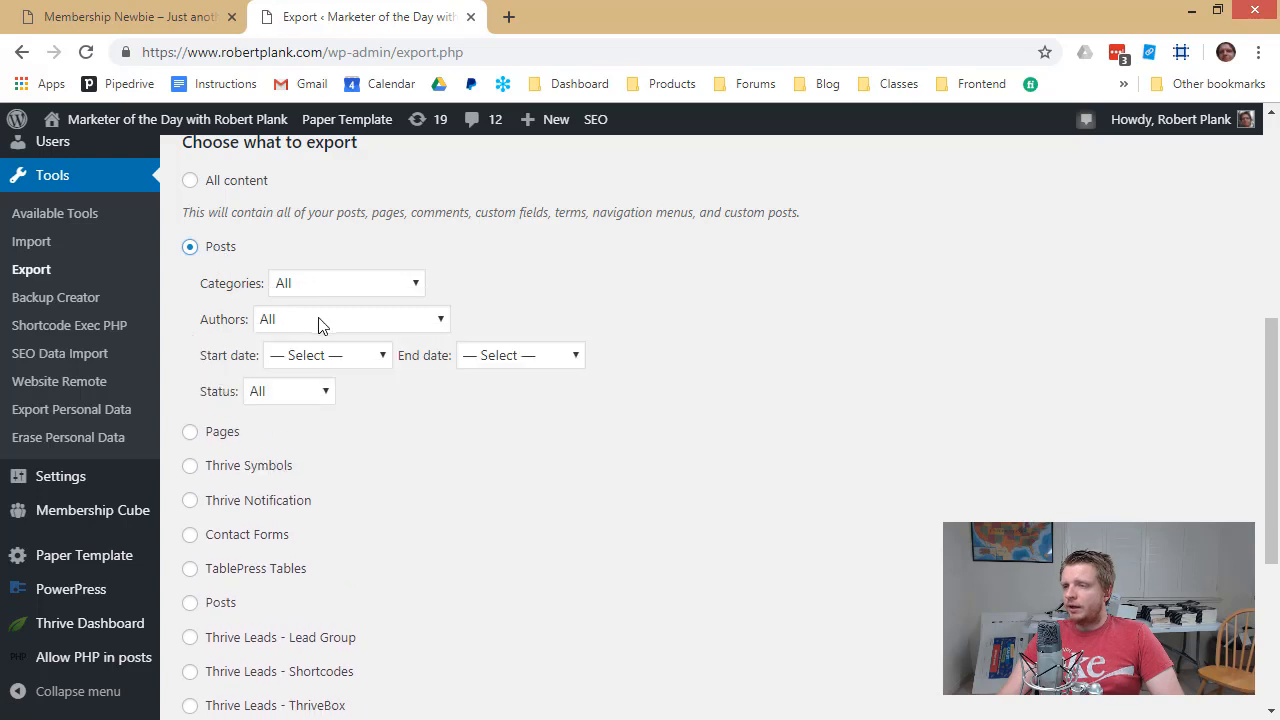
click(326, 355)
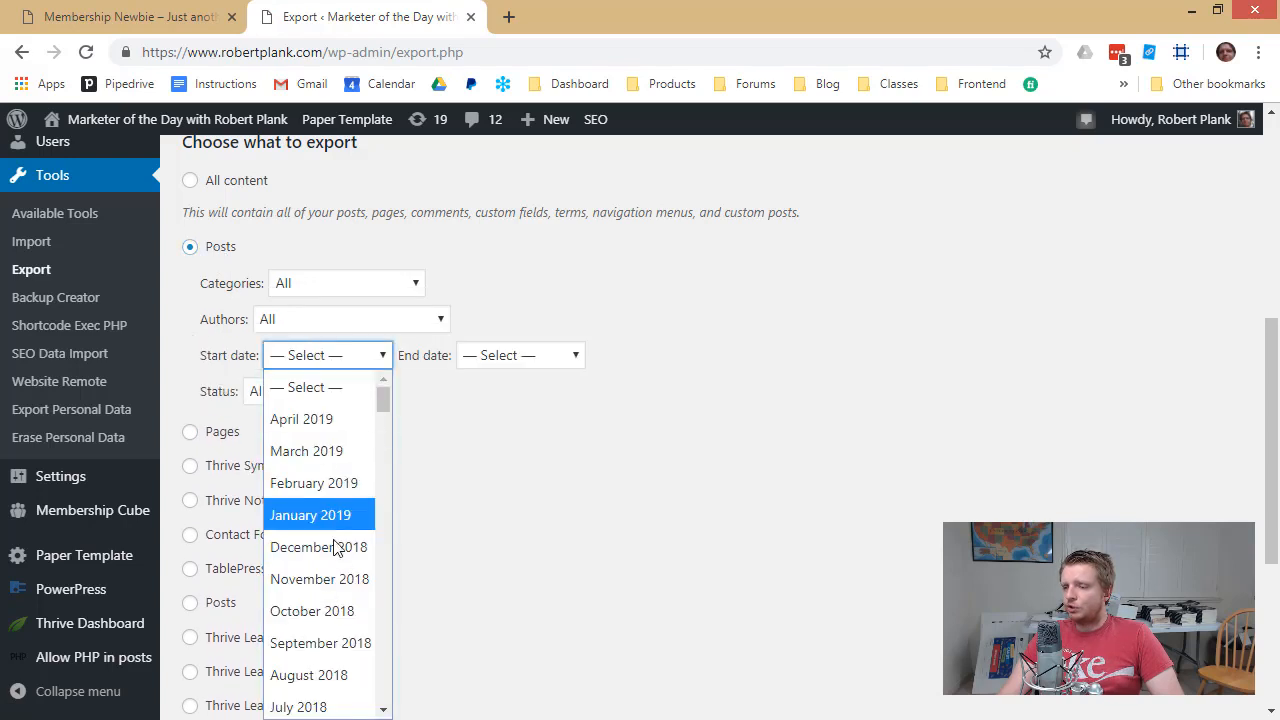
click(460, 420)
click(315, 393)
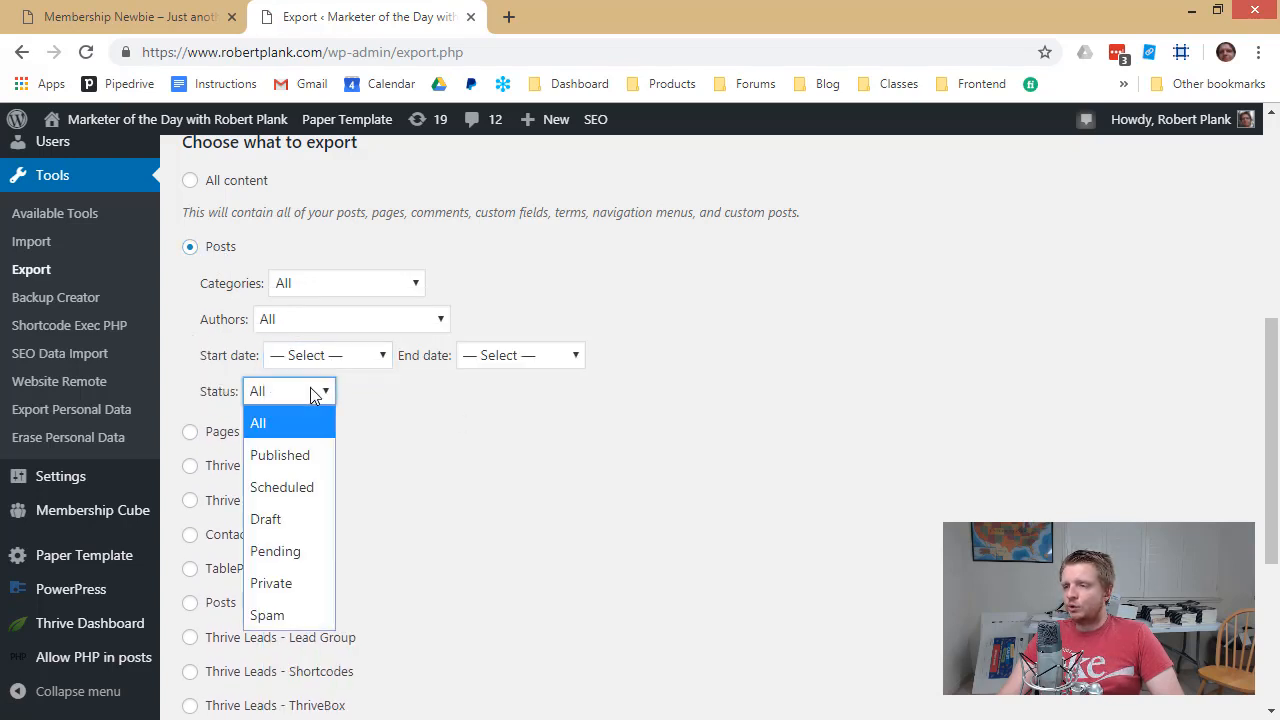
click(312, 393)
click(296, 290)
click(309, 263)
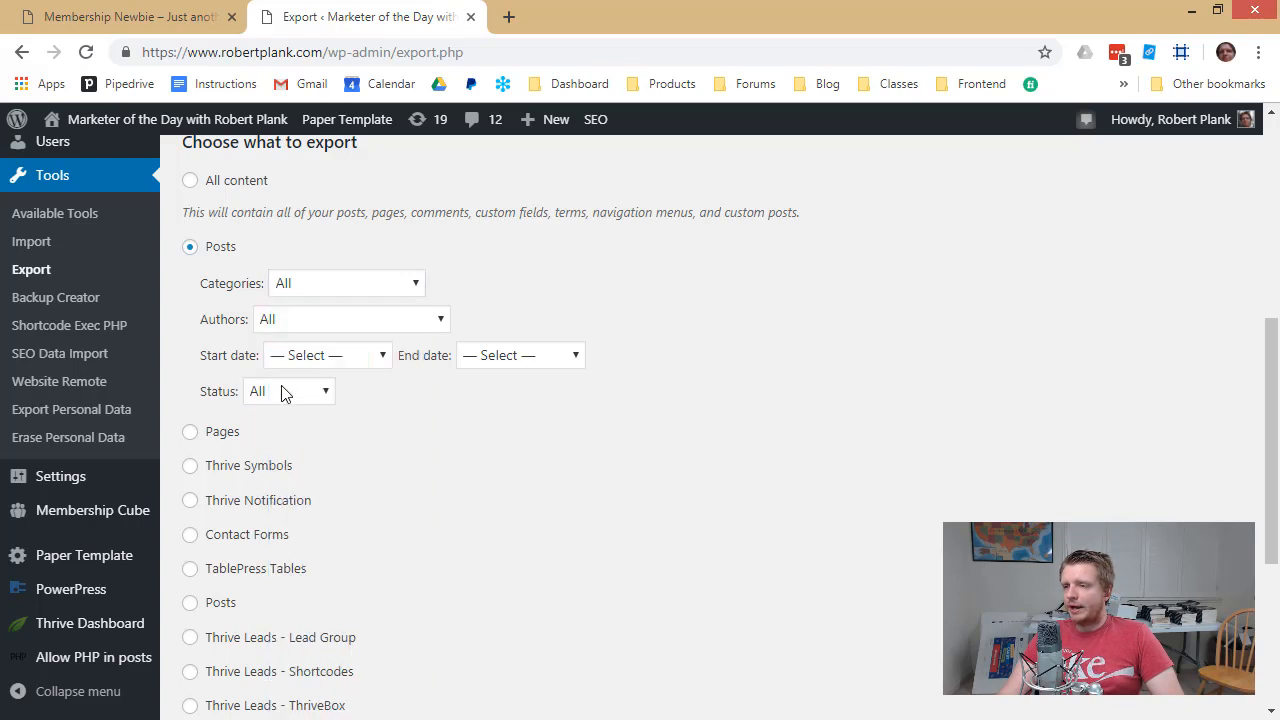
click(283, 393)
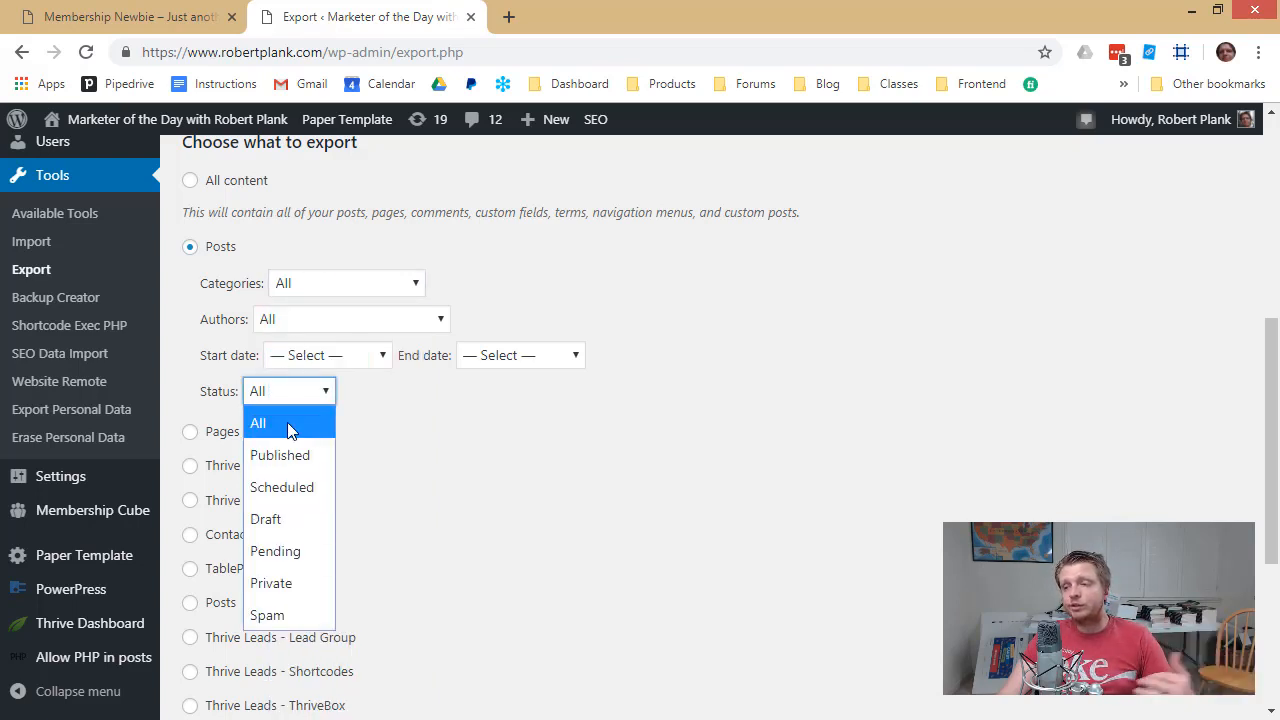
click(433, 465)
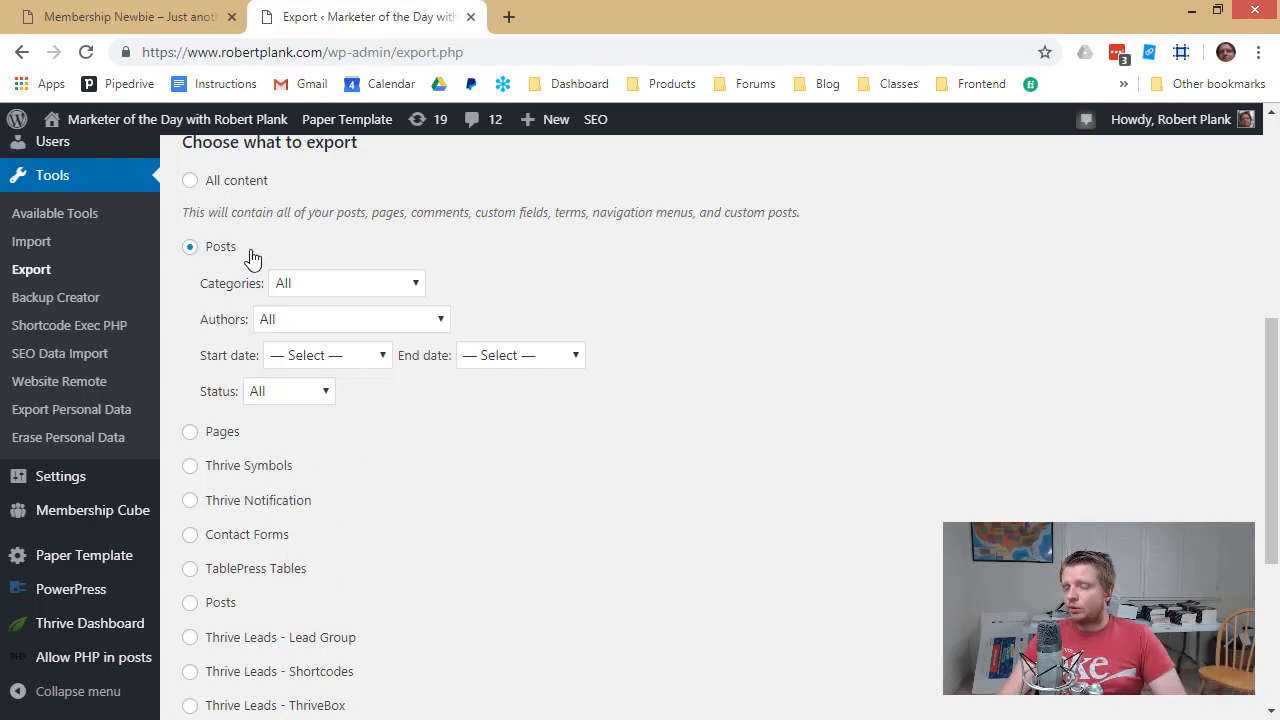
Start the unfiltered posts export download, then cancel it
scroll(296, 327, down, 4)
click(276, 612)
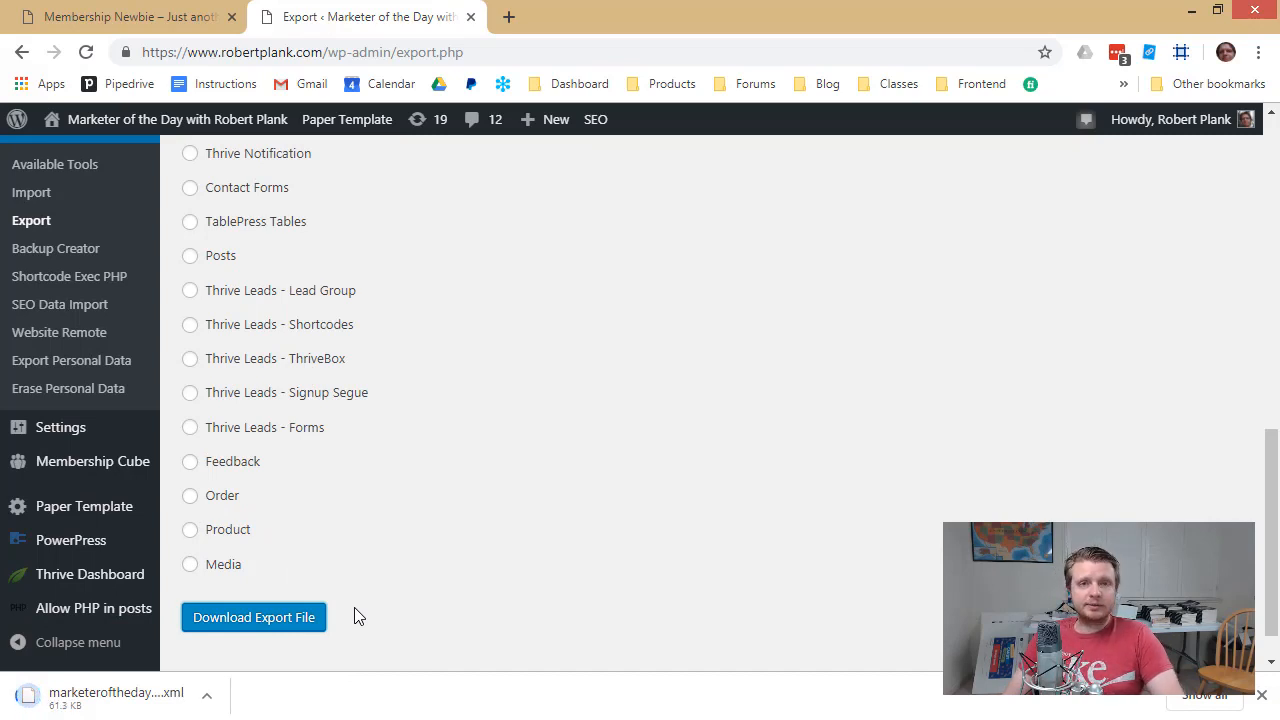
scroll(357, 609, up, 5)
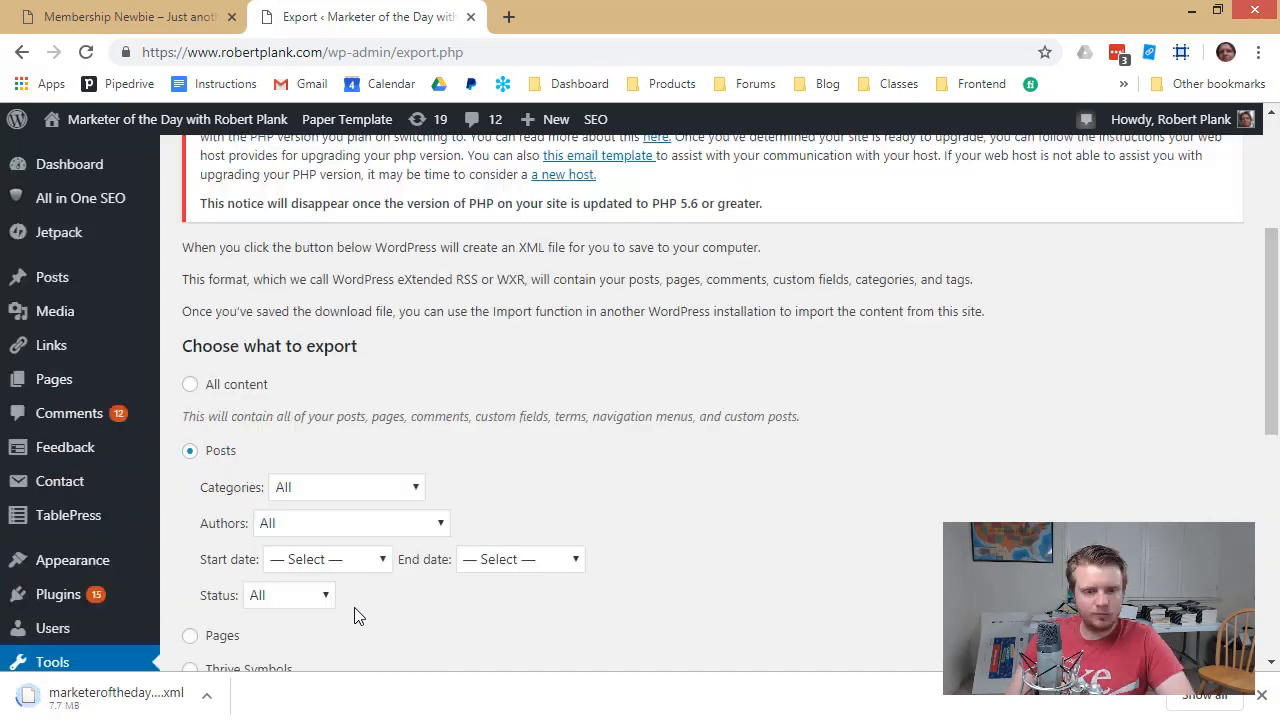
click(216, 700)
click(230, 666)
Limit the posts export to April 2018–April 2019, download it, and open the XML file
scroll(284, 524, down, 1)
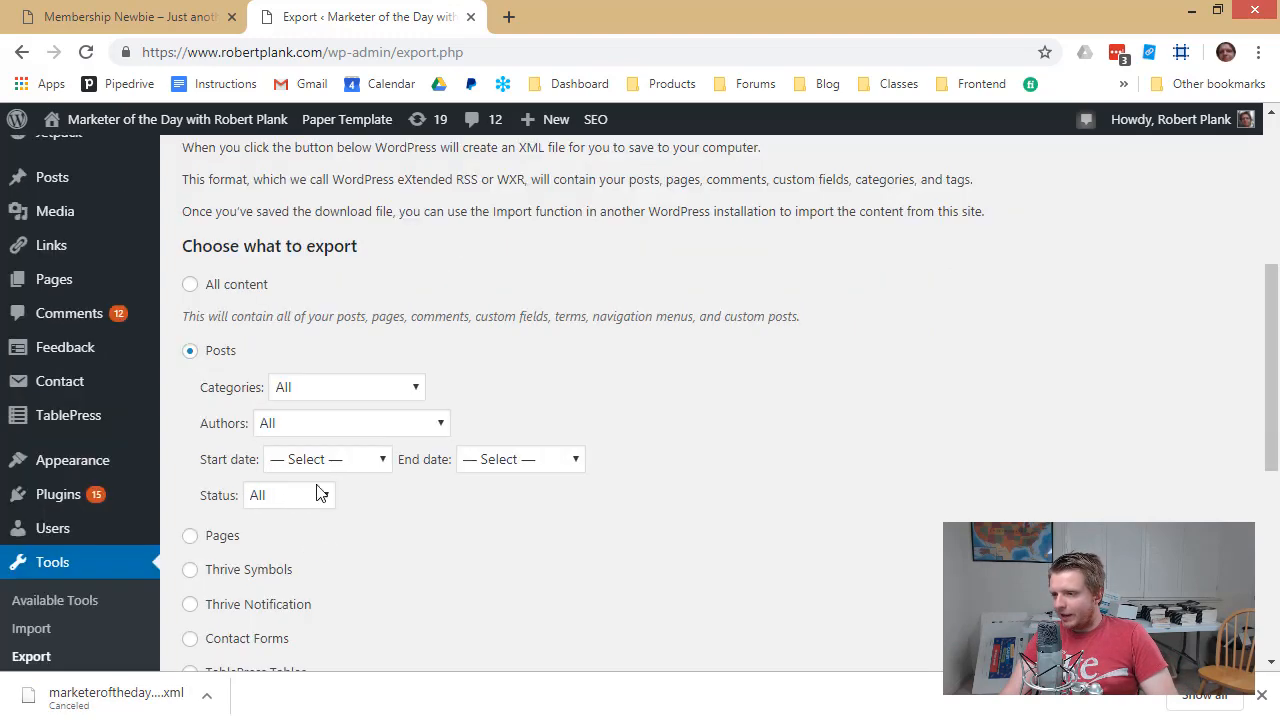
click(330, 459)
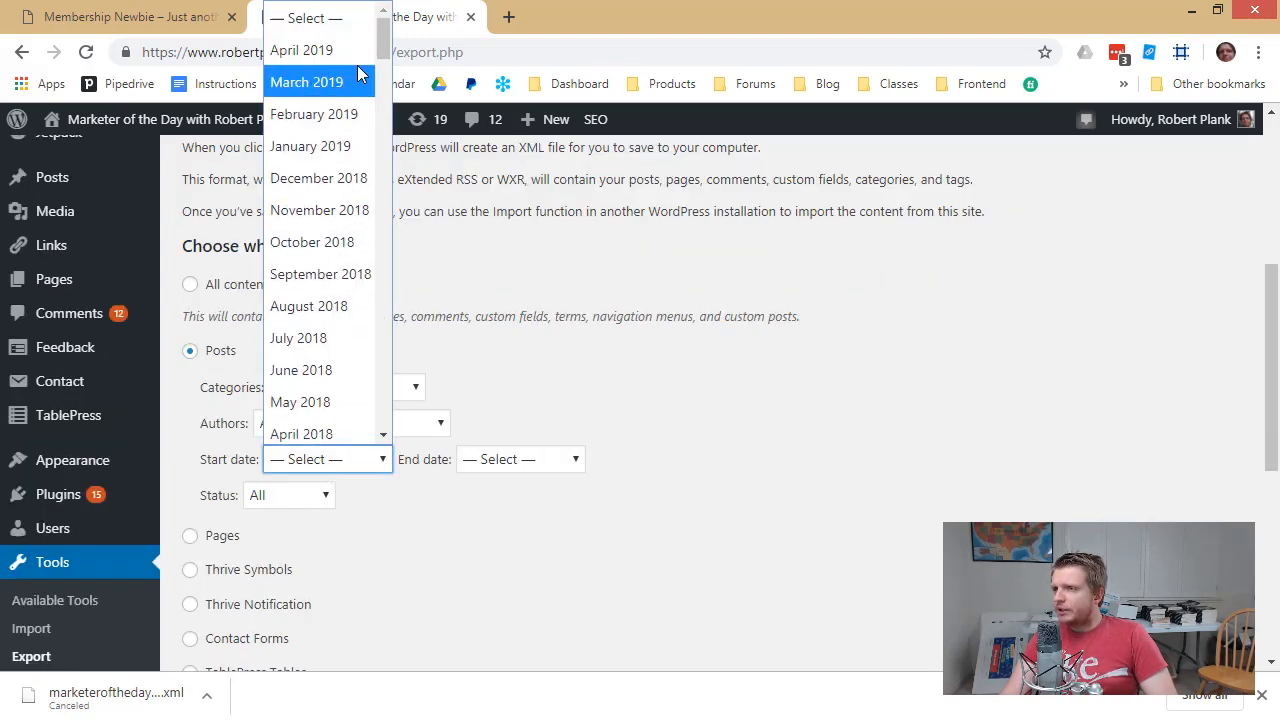
click(308, 428)
click(514, 462)
click(495, 50)
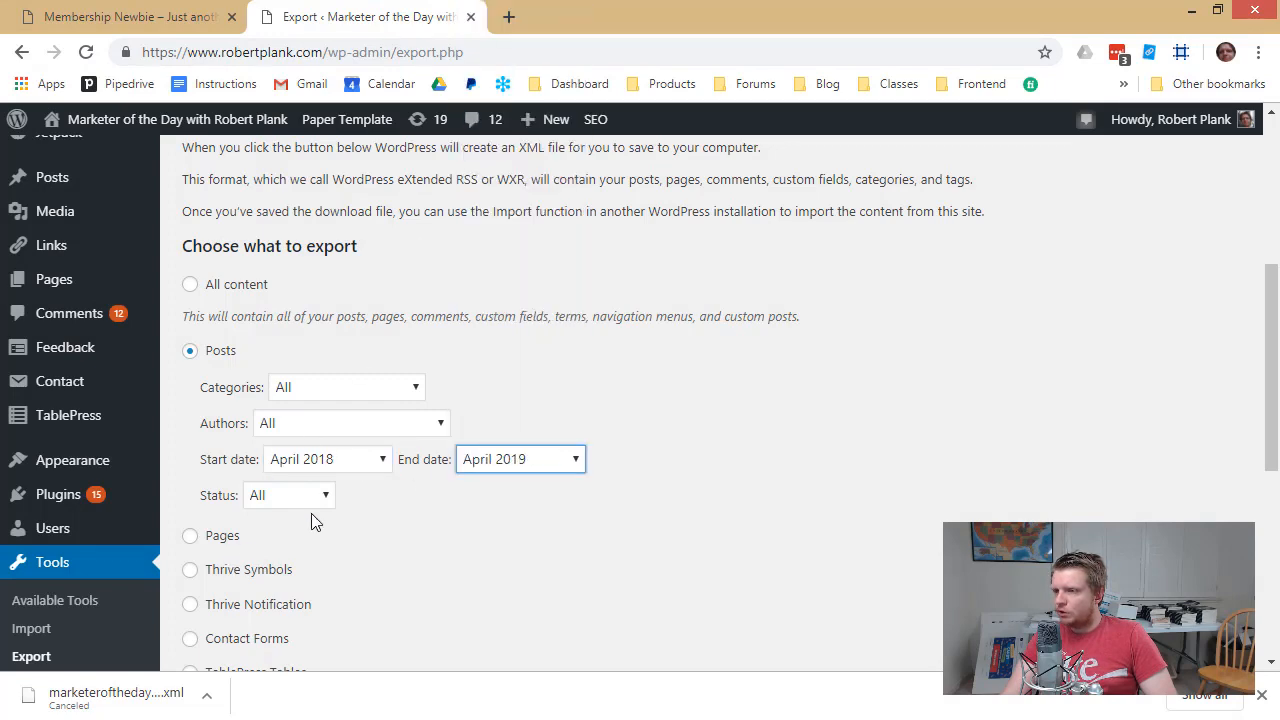
scroll(311, 513, down, 5)
click(240, 570)
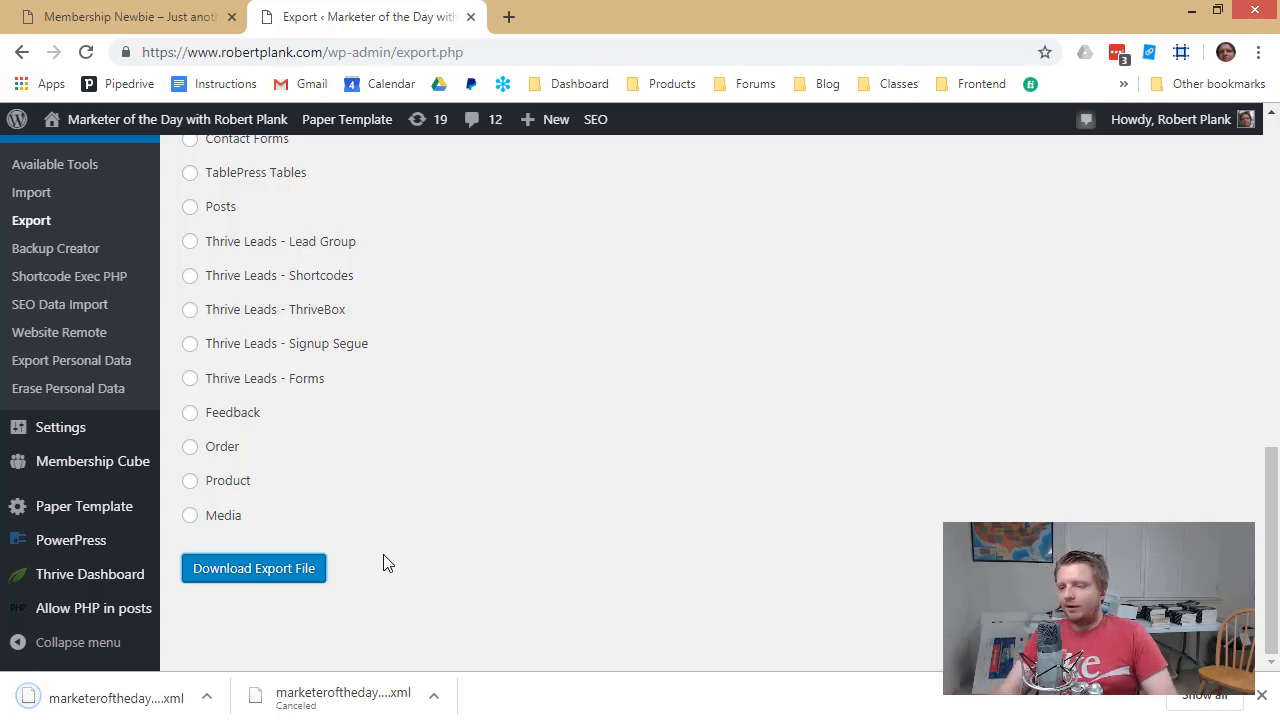
click(208, 698)
click(245, 632)
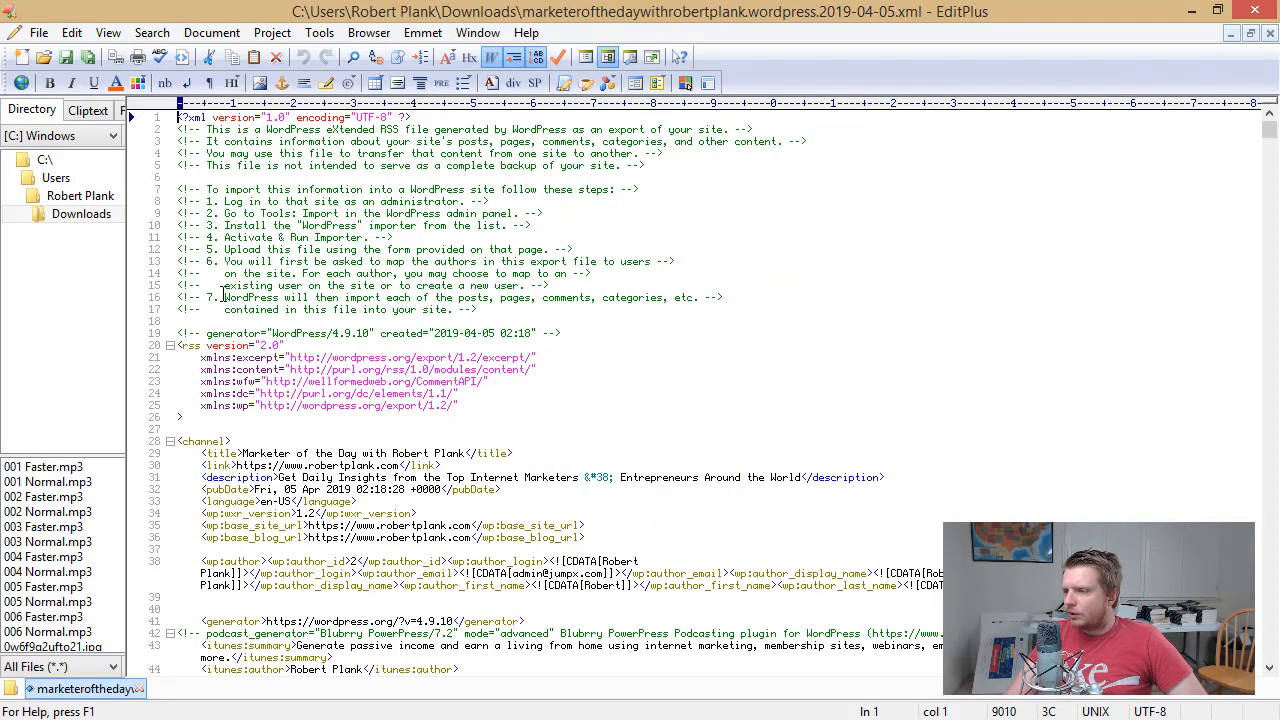
Scroll through the exported XML in EditPlus to inspect the post entries
click(319, 189)
scroll(393, 381, down, 5)
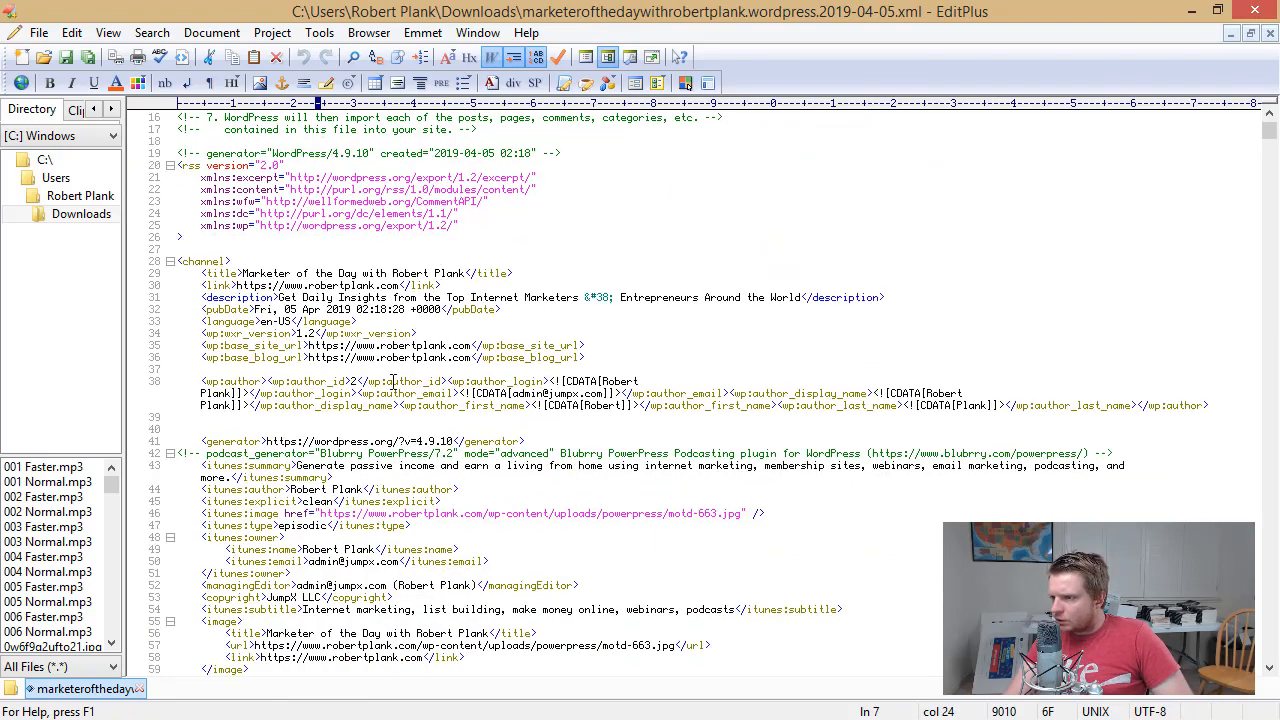
scroll(415, 370, down, 13)
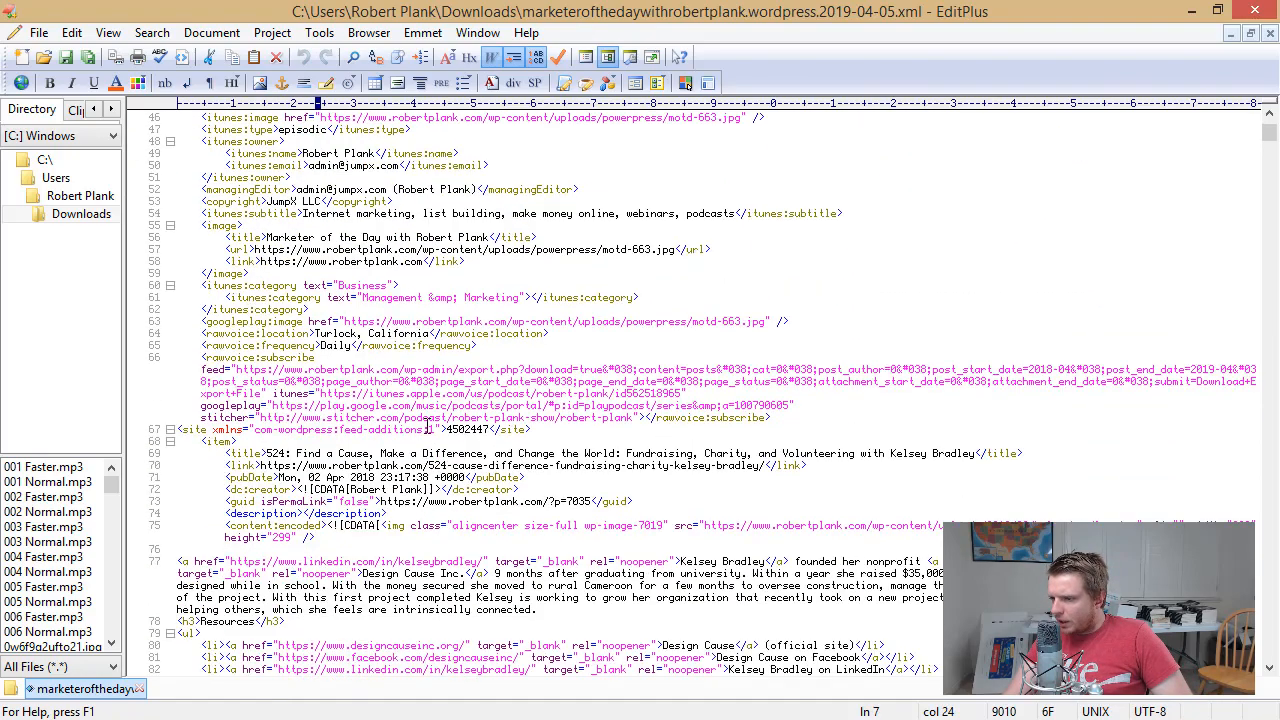
drag(390, 391, 436, 513)
click(436, 513)
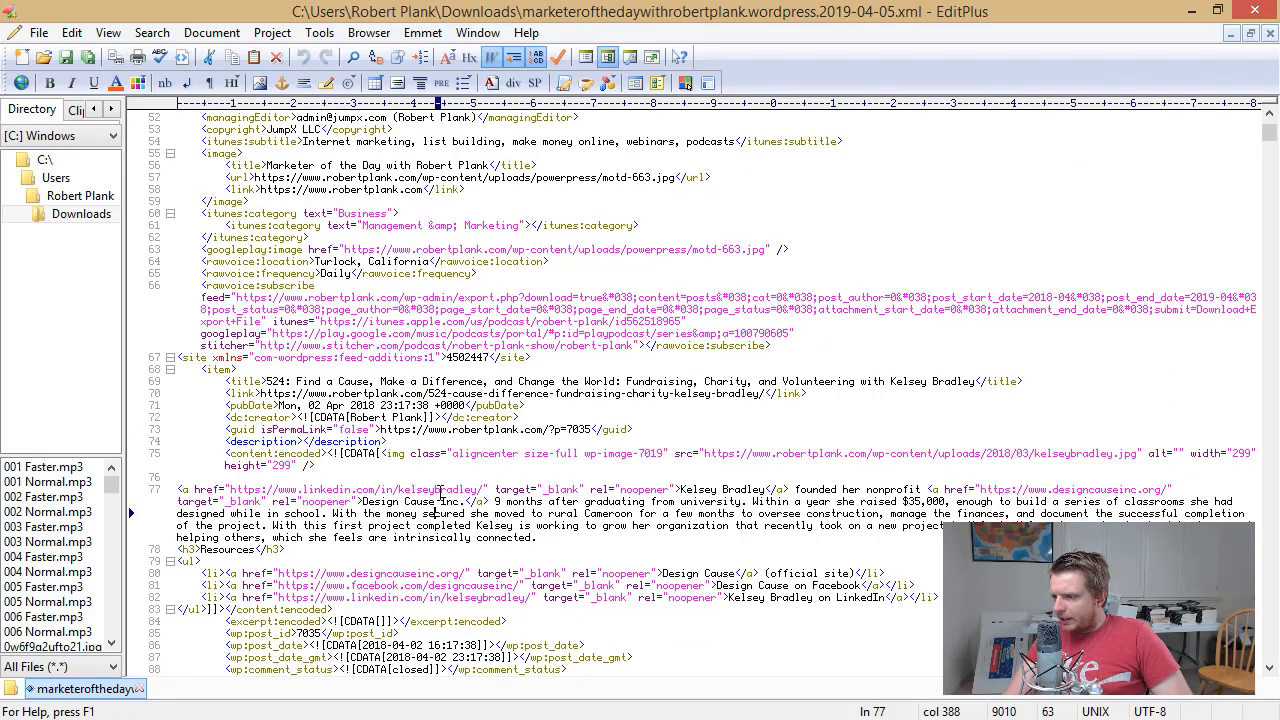
scroll(411, 371, down, 4)
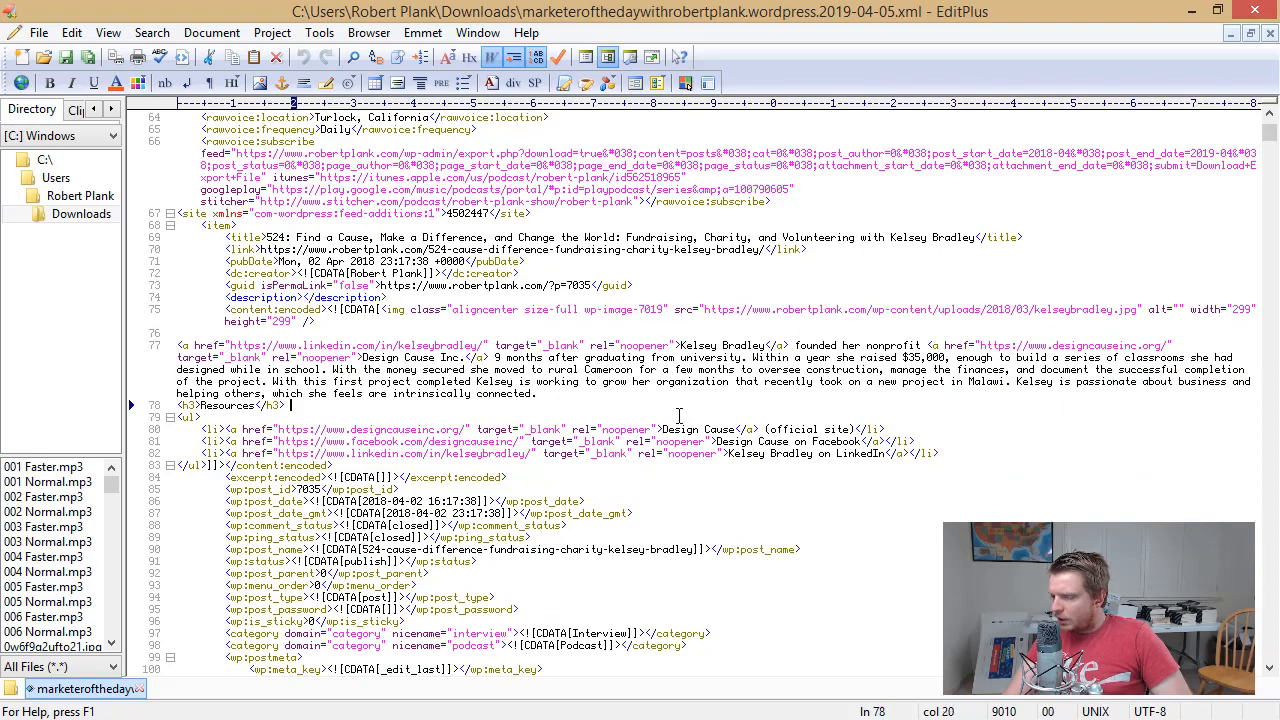
scroll(513, 411, down, 3)
drag(178, 321, 526, 345)
click(526, 345)
scroll(1107, 363, down, 2)
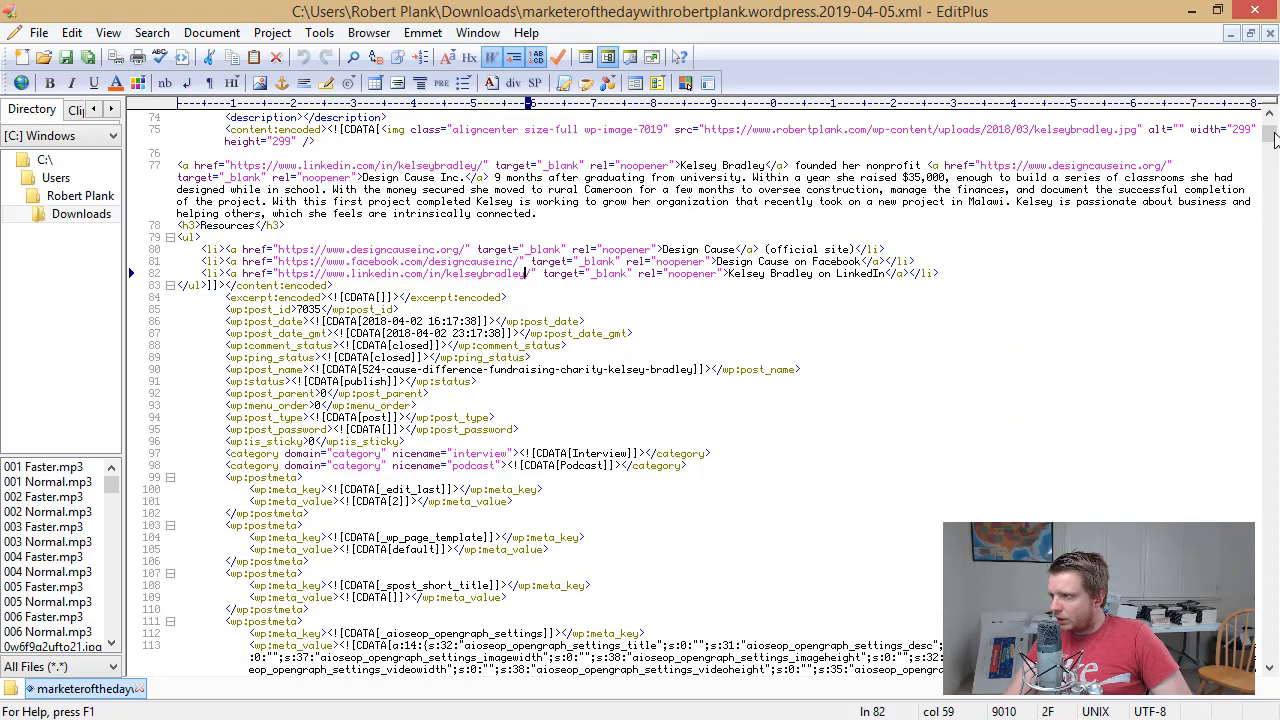
drag(1273, 136, 1273, 645)
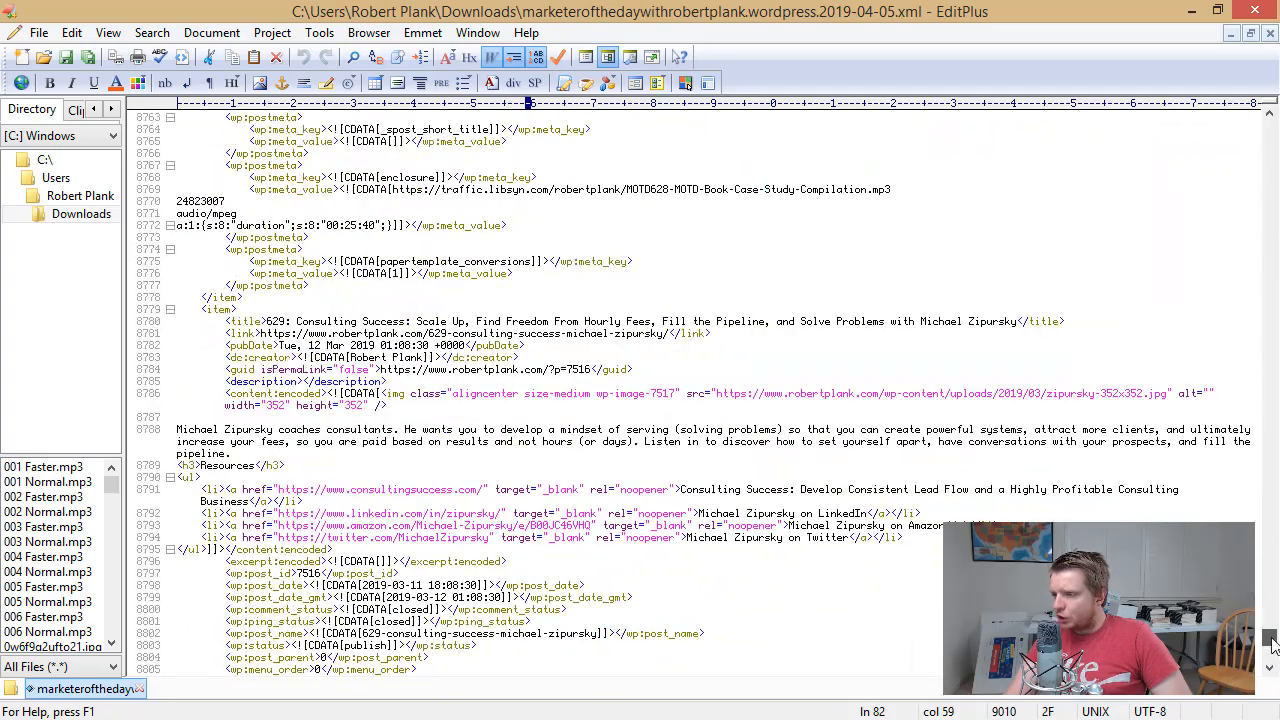
drag(536, 347, 563, 428)
click(563, 428)
click(676, 419)
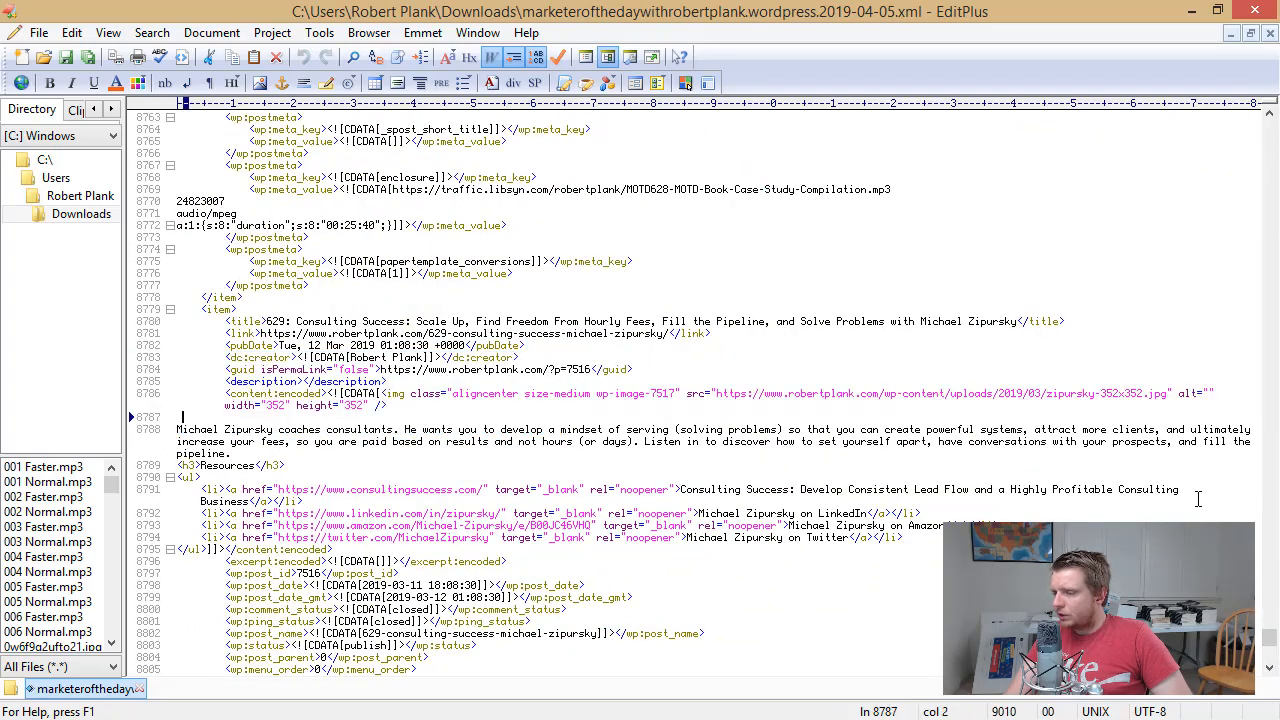
drag(1275, 650, 1271, 172)
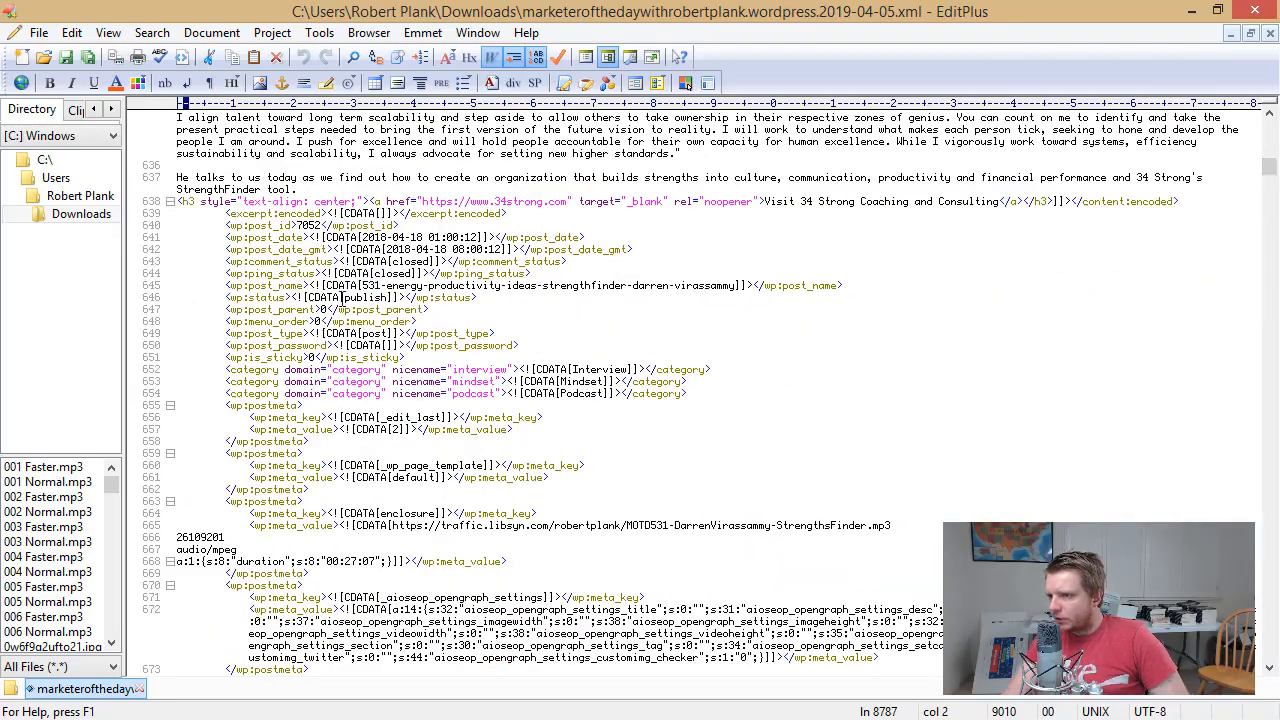
scroll(325, 360, up, 15)
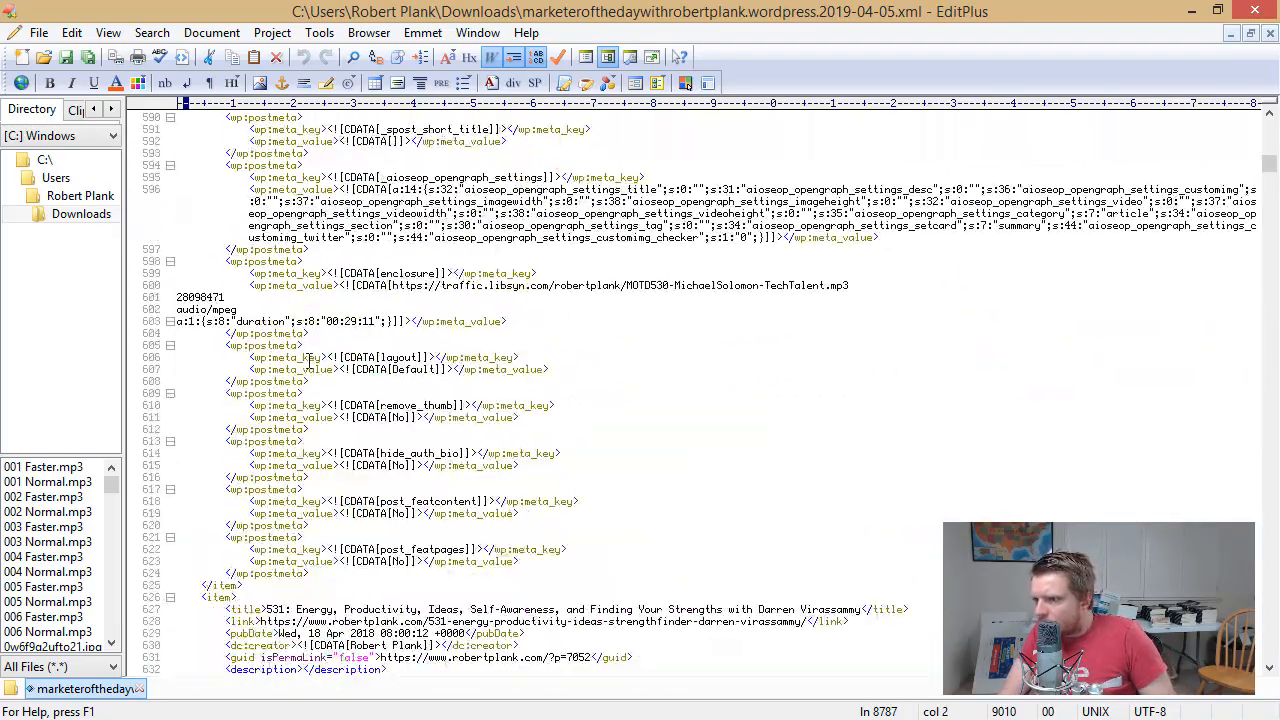
click(305, 357)
Run Replace All for '<item' across the file, then close EditPlus
key(ctrl+f)
text(<item)
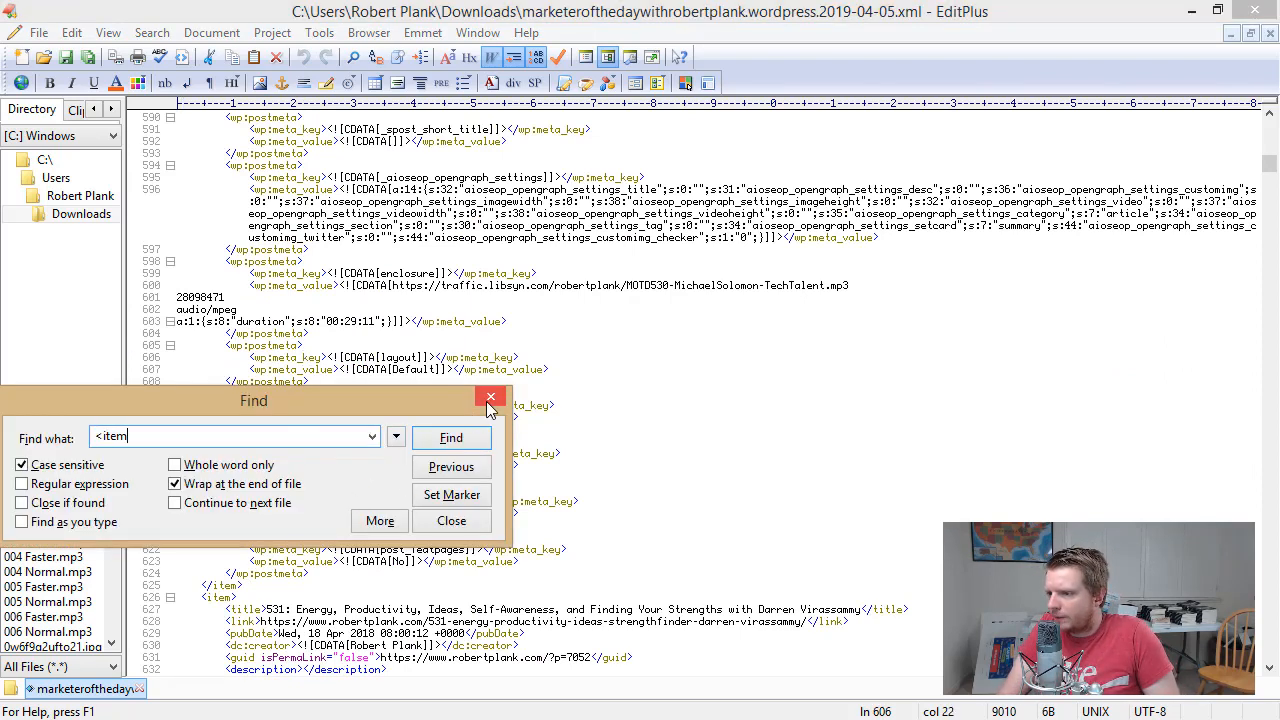
click(490, 400)
click(152, 32)
click(143, 80)
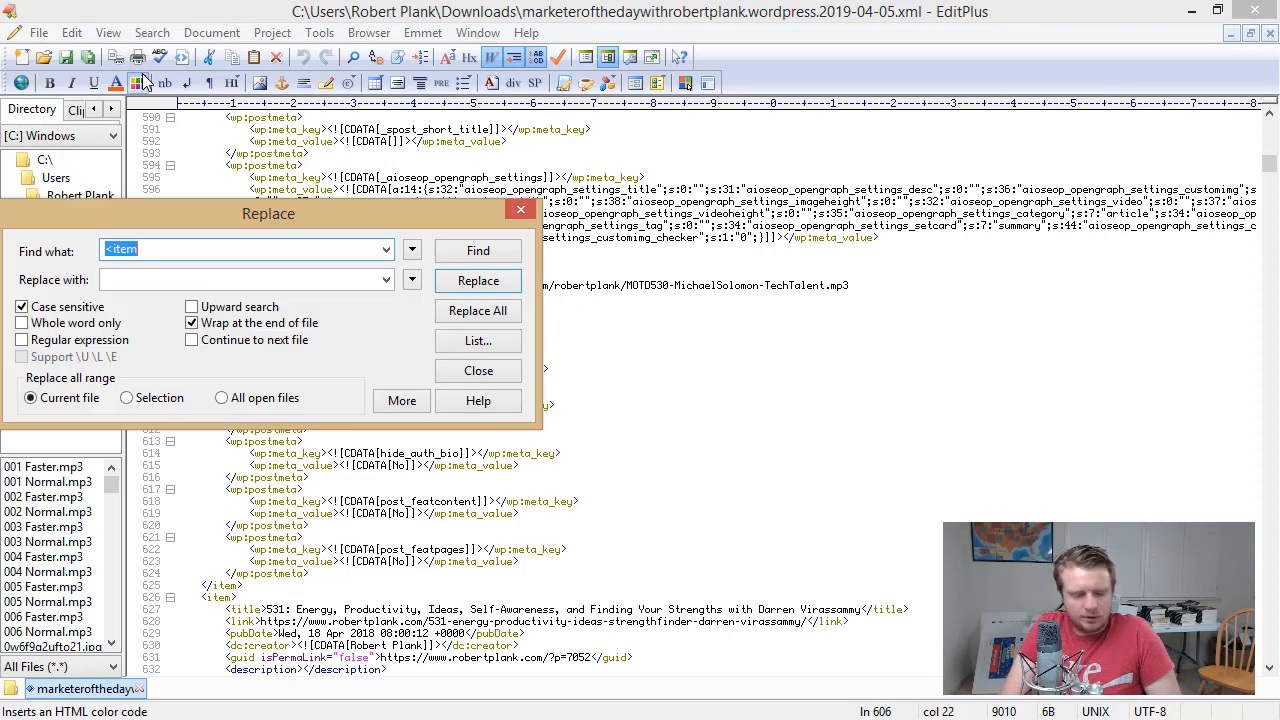
text(<item)
key(Tab)
click(488, 320)
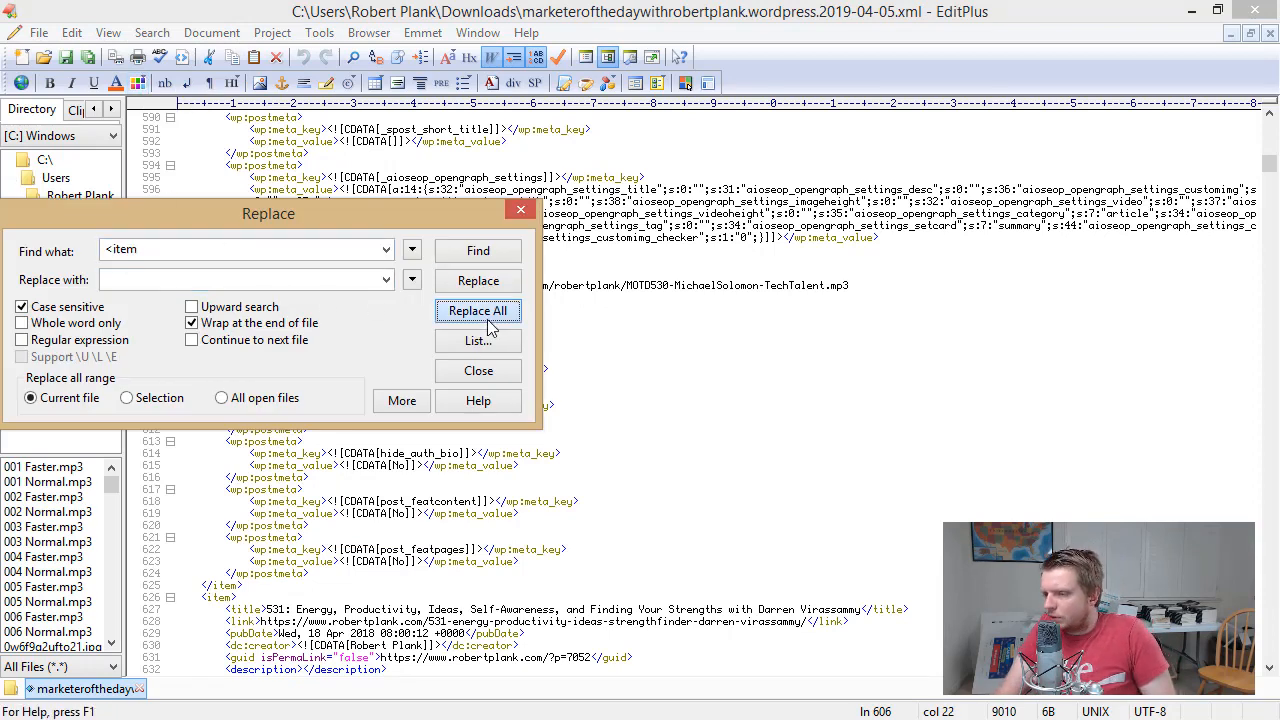
click(521, 209)
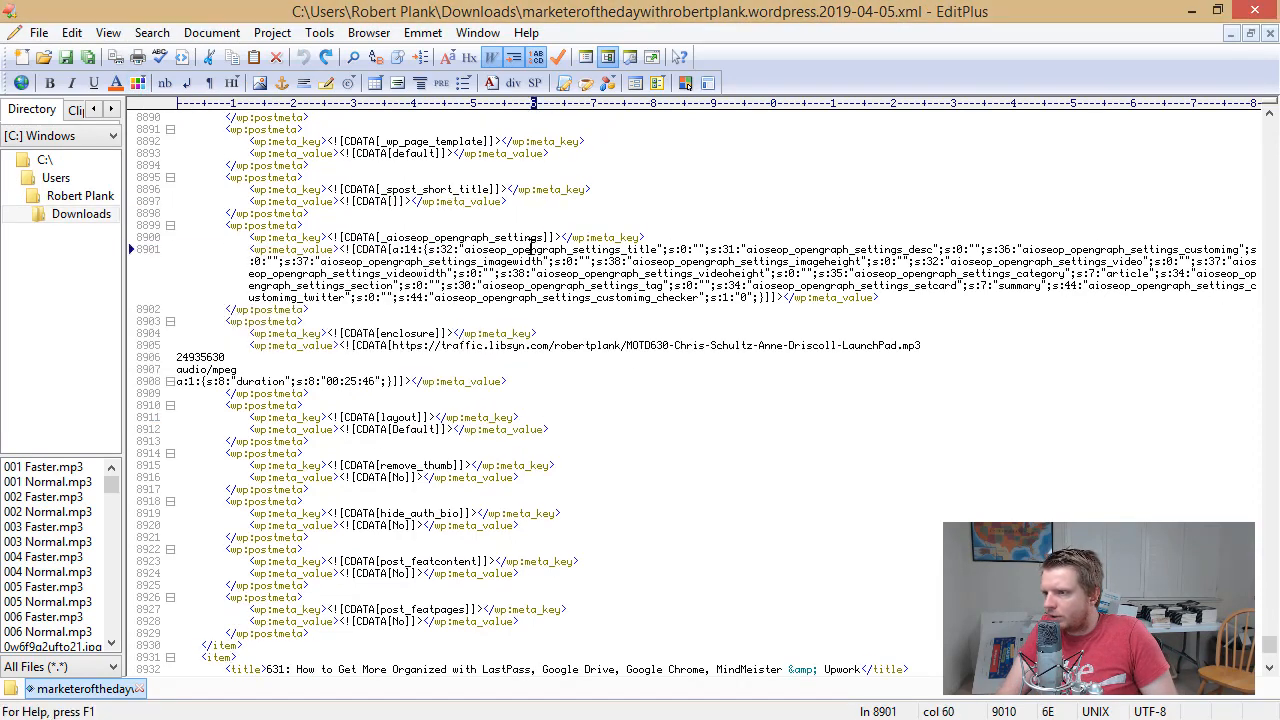
click(1255, 12)
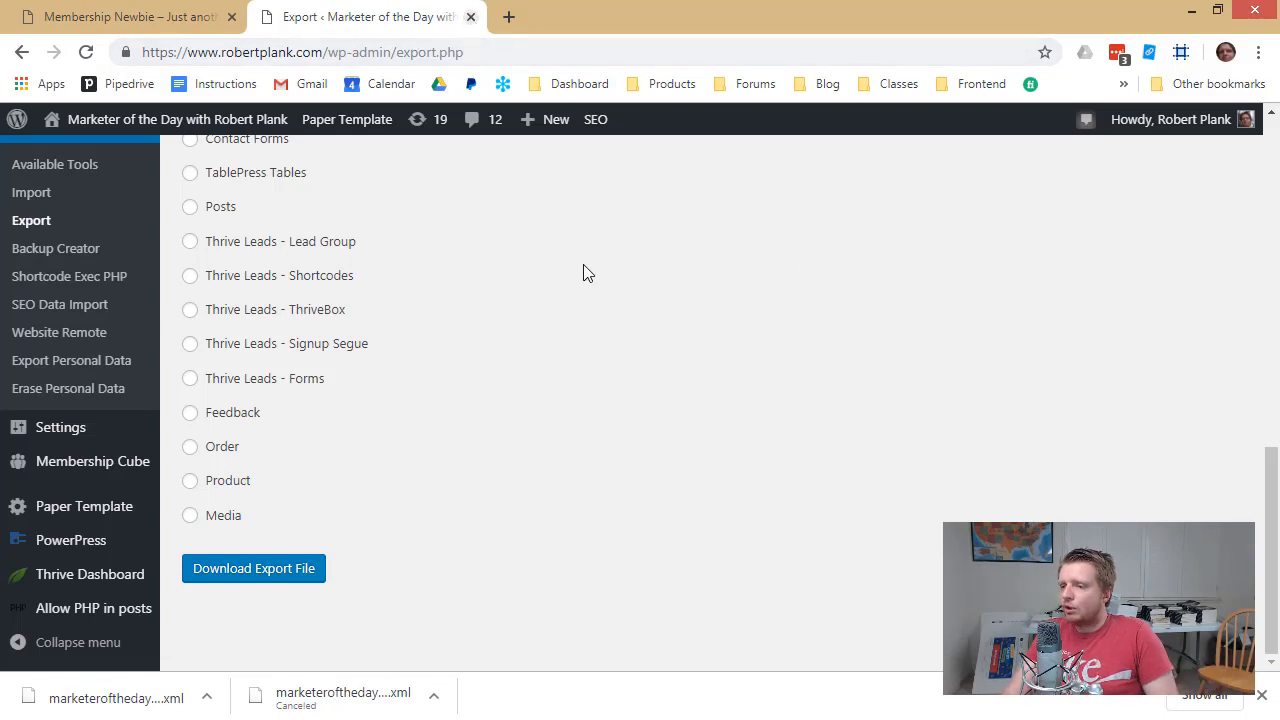
Close the export tab and load the new site's /wp-admin dashboard
key(ctrl+w)
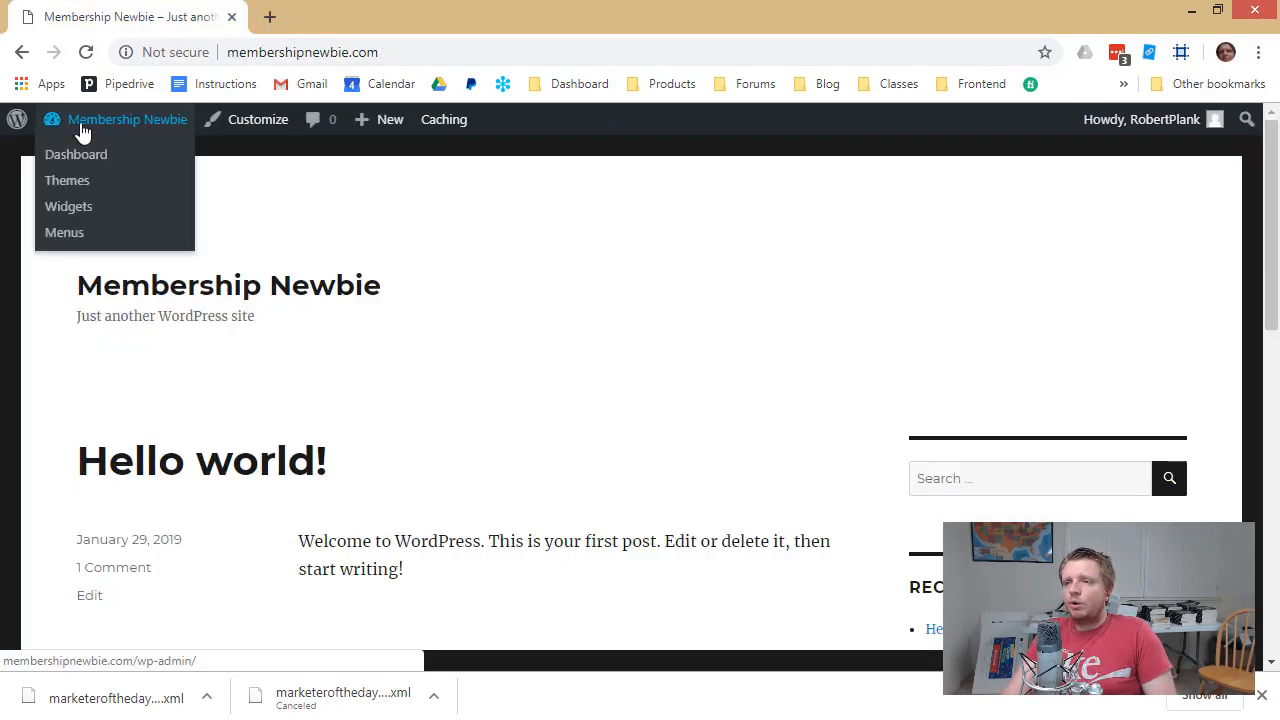
click(358, 50)
click(397, 50)
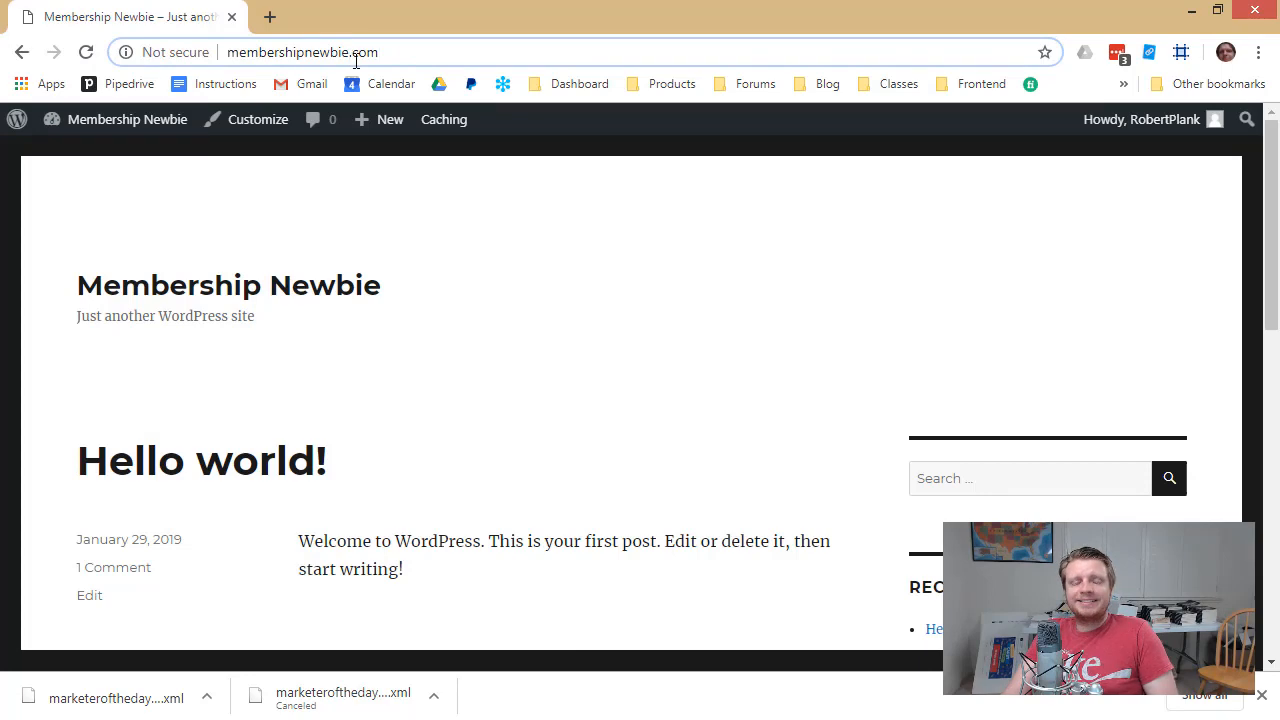
click(422, 298)
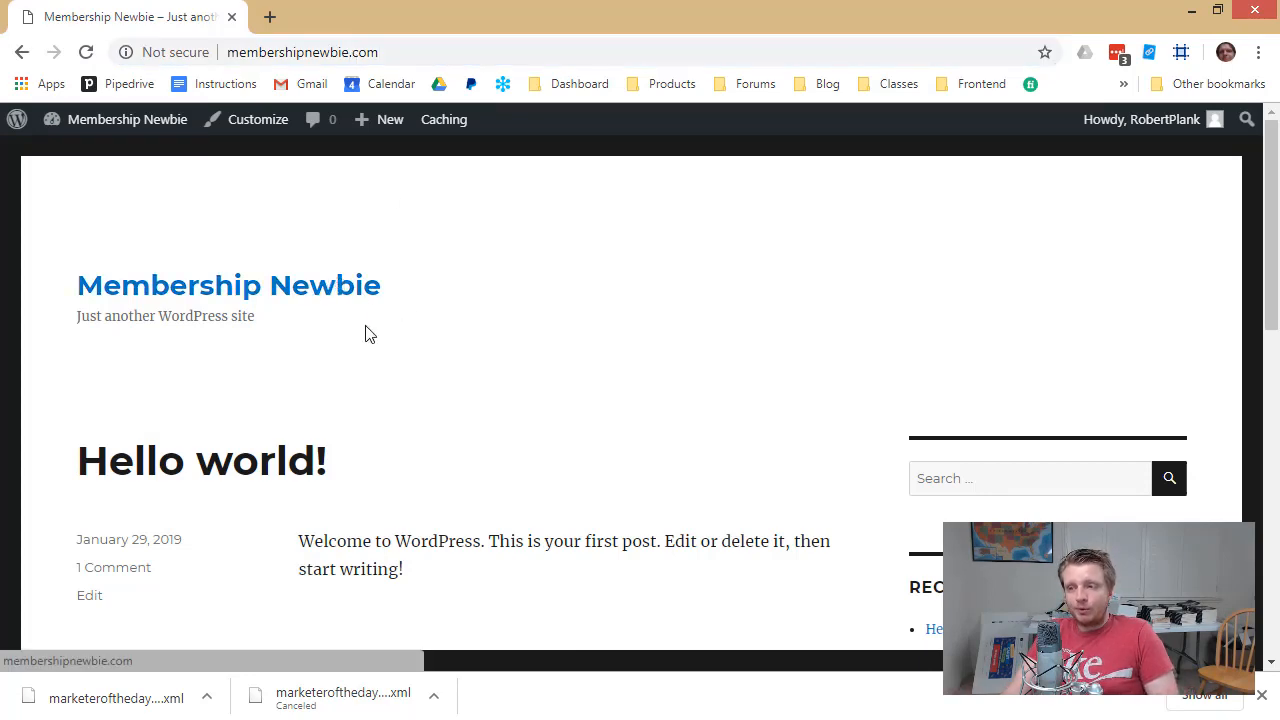
scroll(270, 350, down, 2)
scroll(282, 300, up, 2)
click(450, 51)
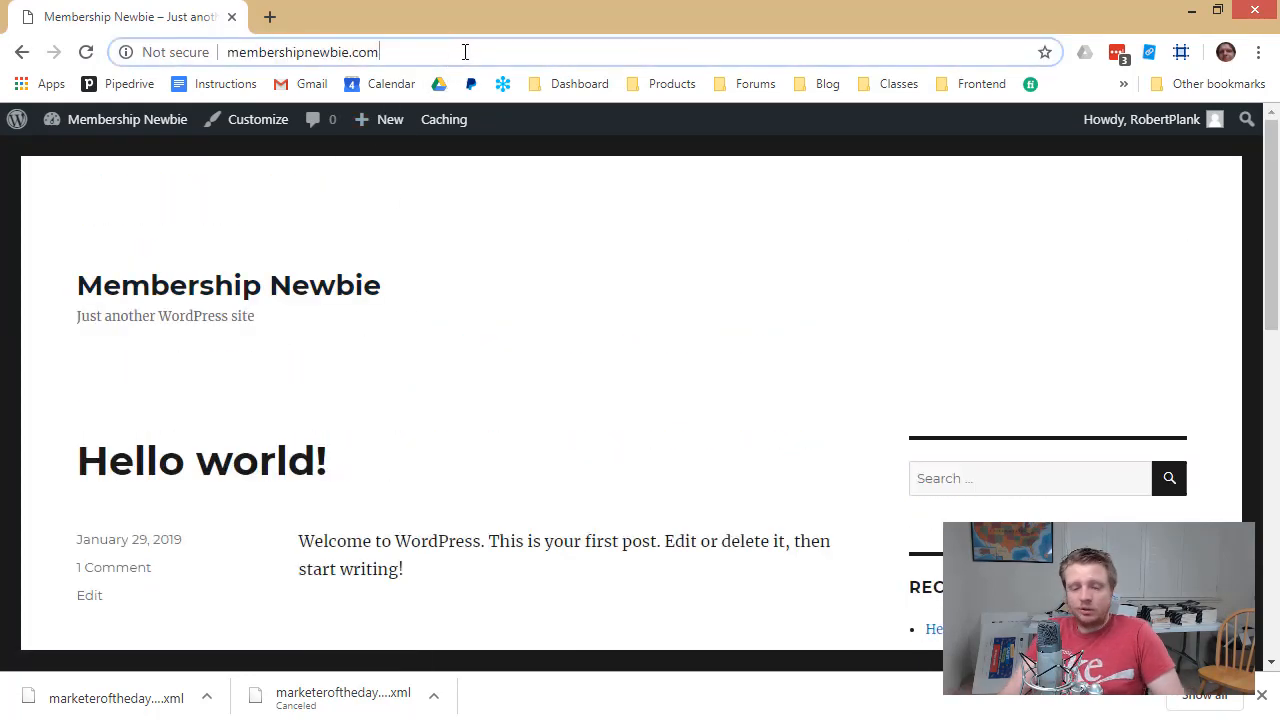
text(/p-)
key(BackSpace)
key(BackSpace)
text(wp-)
key(Return)
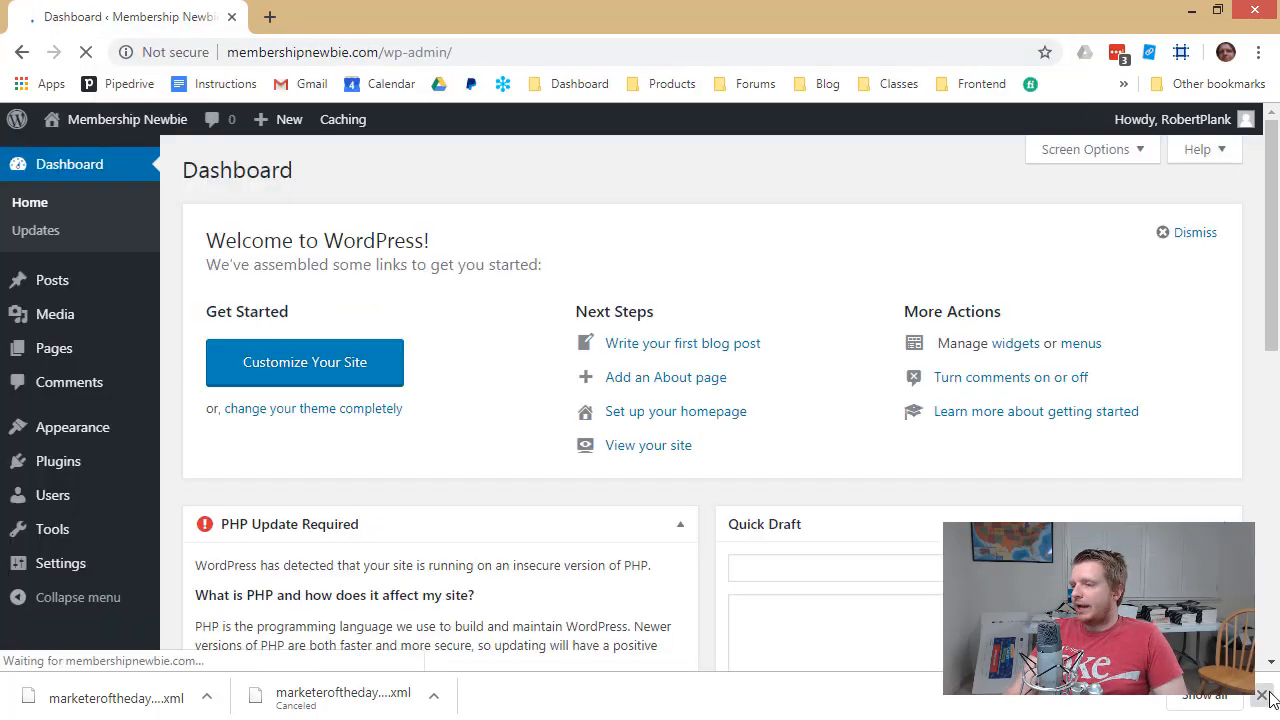
Install the WordPress importer from Tools > Import and run it
mouse_move(83, 540)
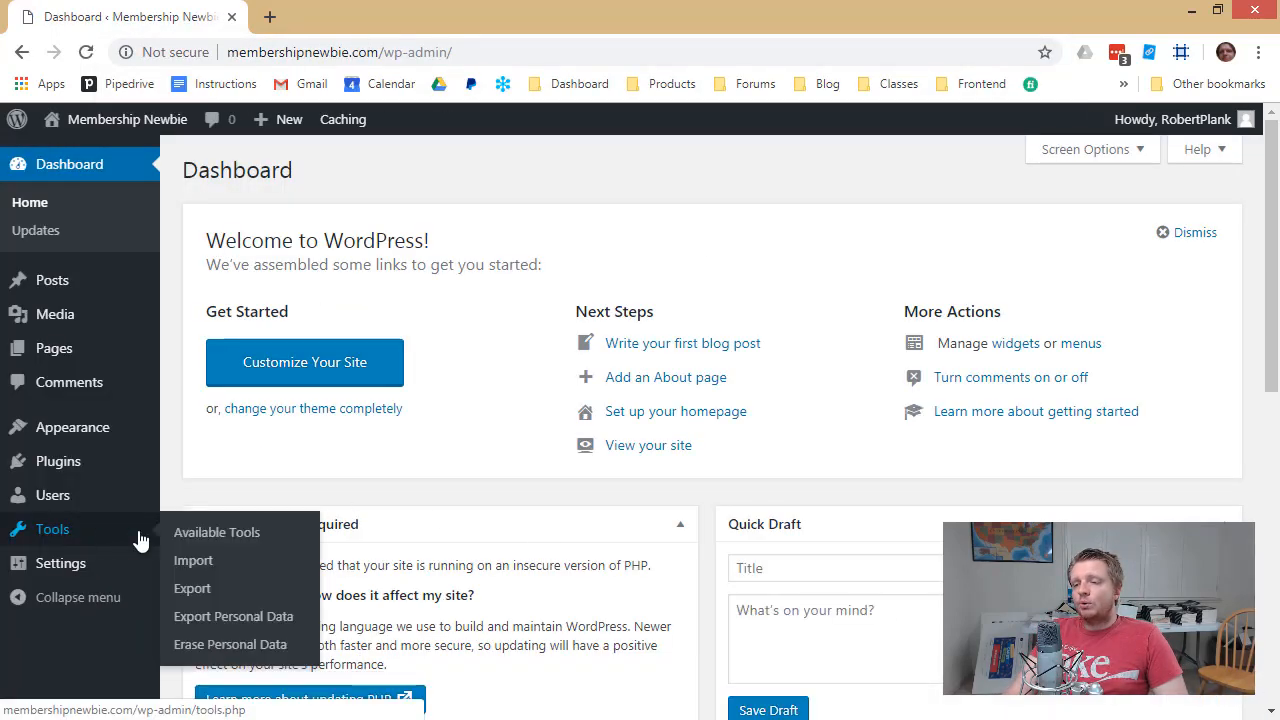
click(205, 566)
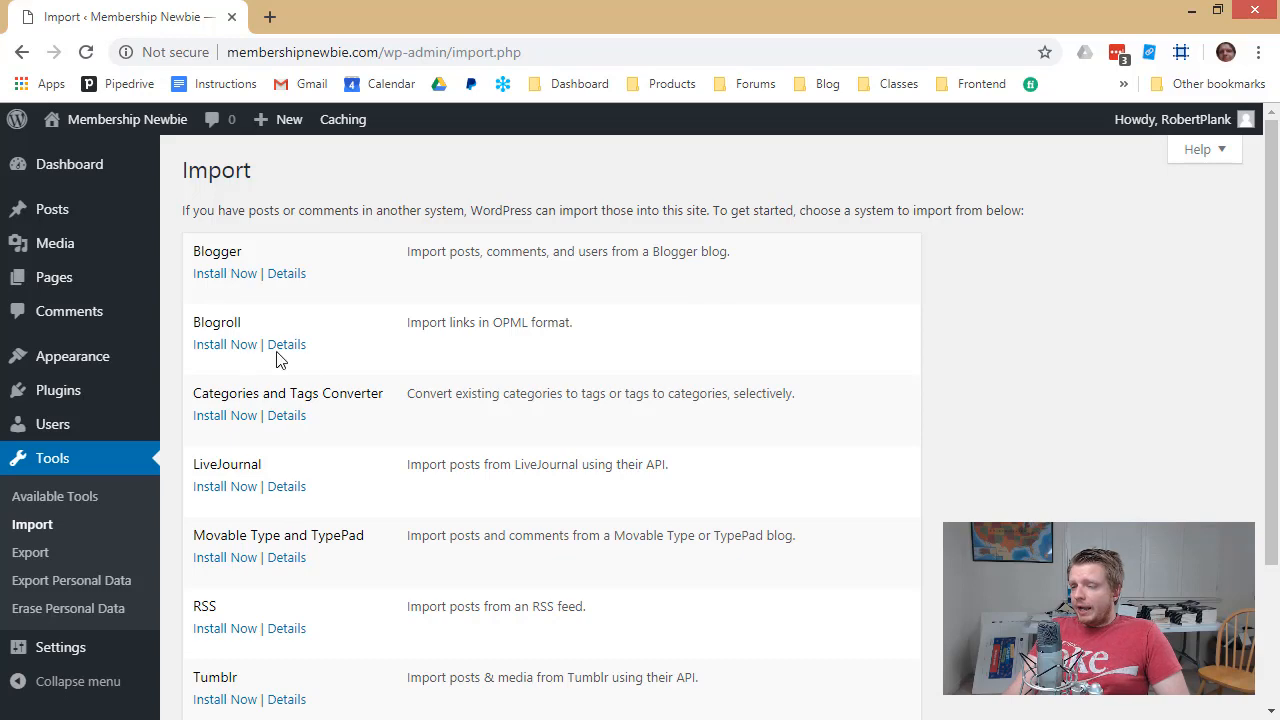
scroll(320, 529, down, 2)
scroll(320, 531, up, 2)
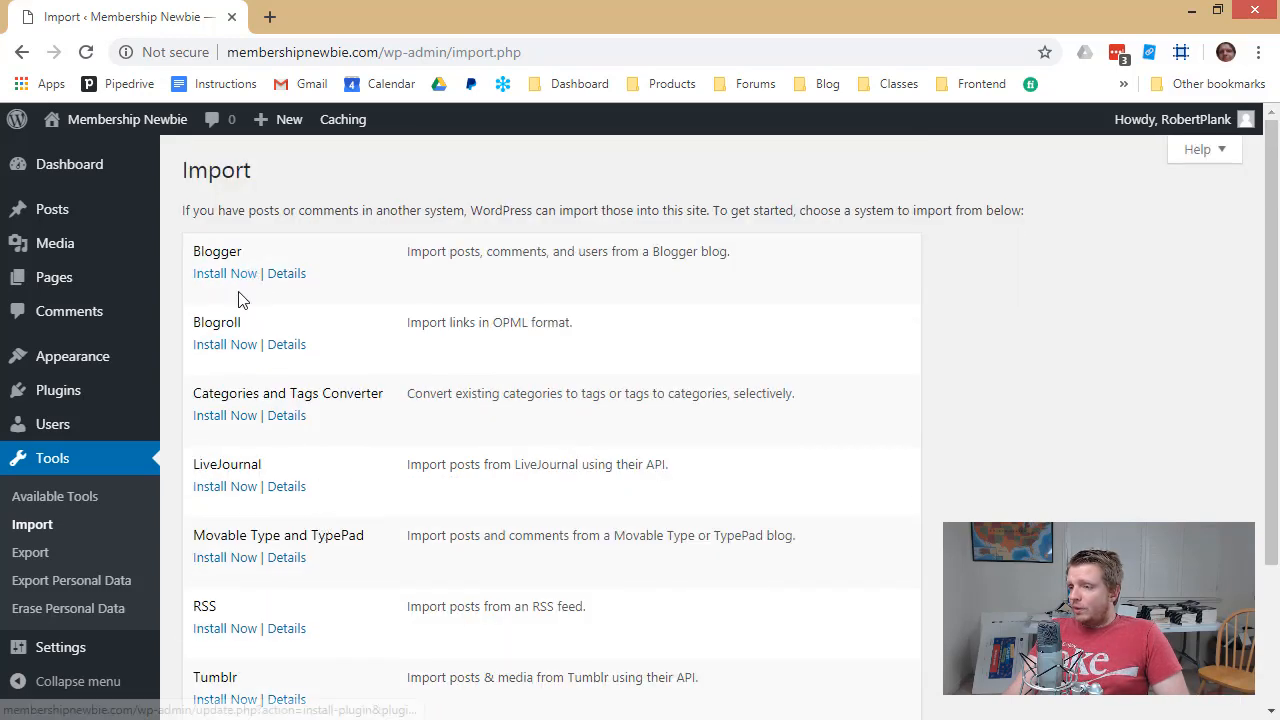
scroll(250, 412, down, 2)
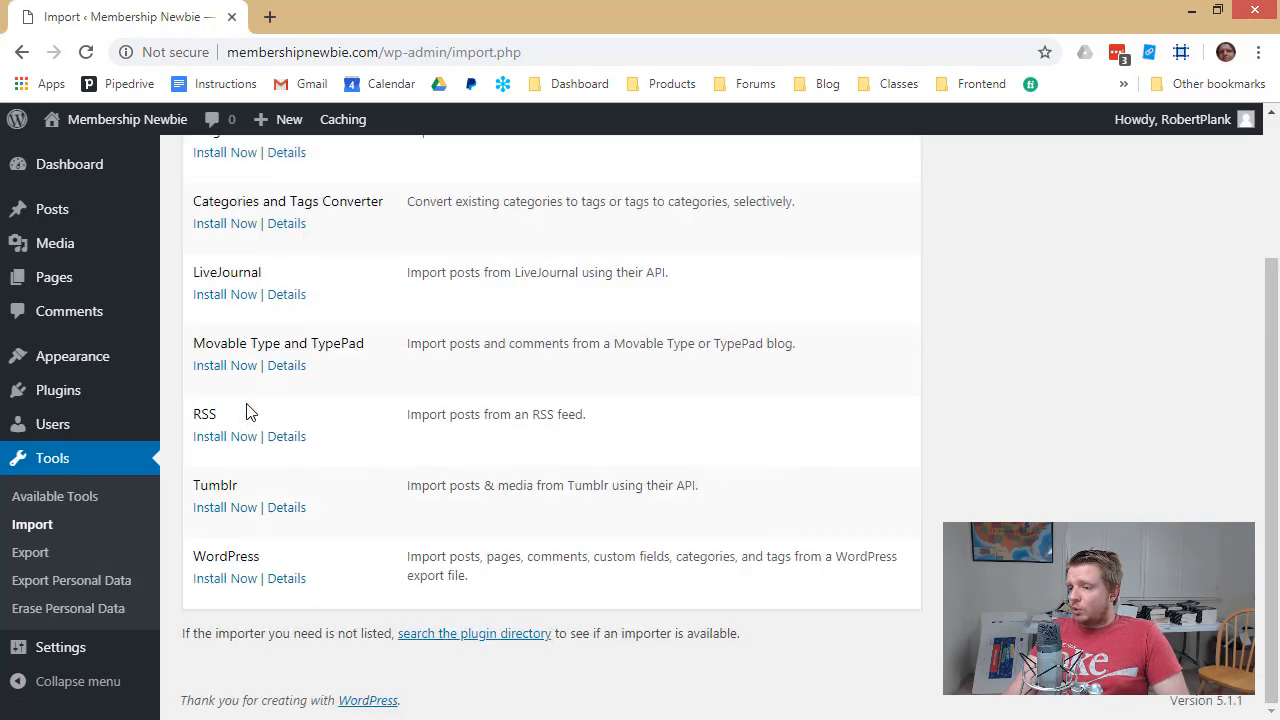
click(221, 579)
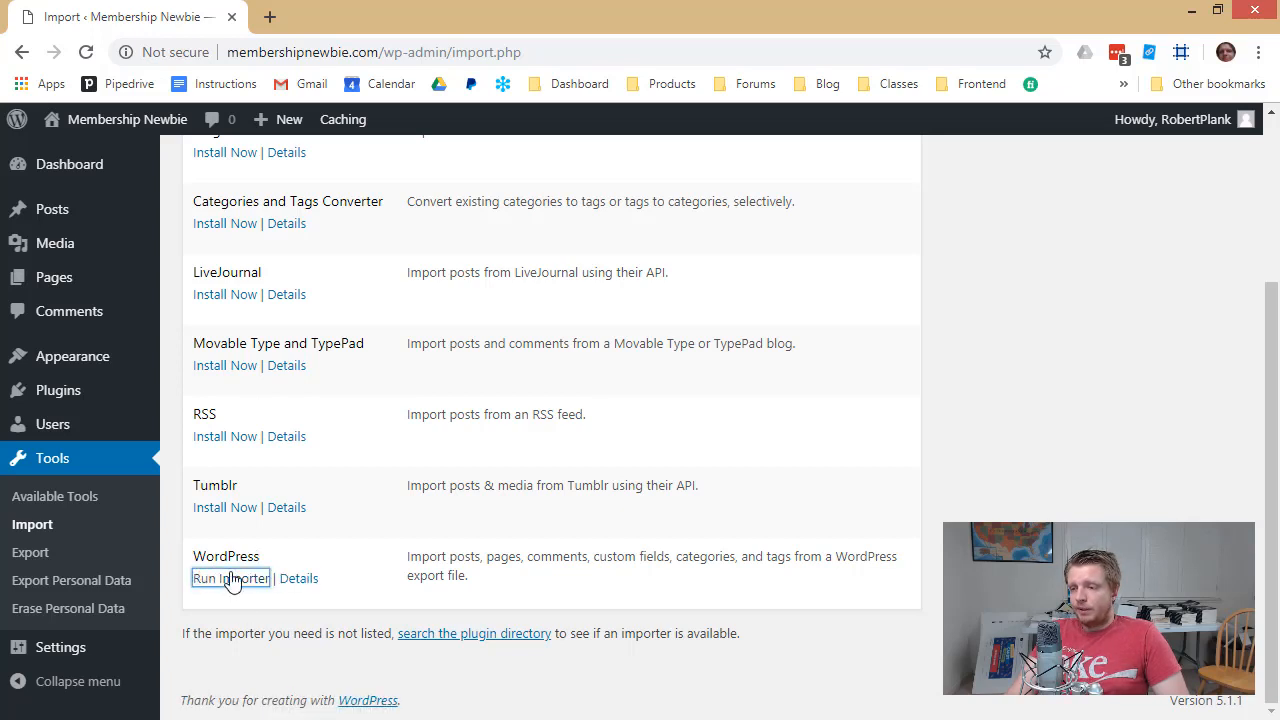
click(229, 582)
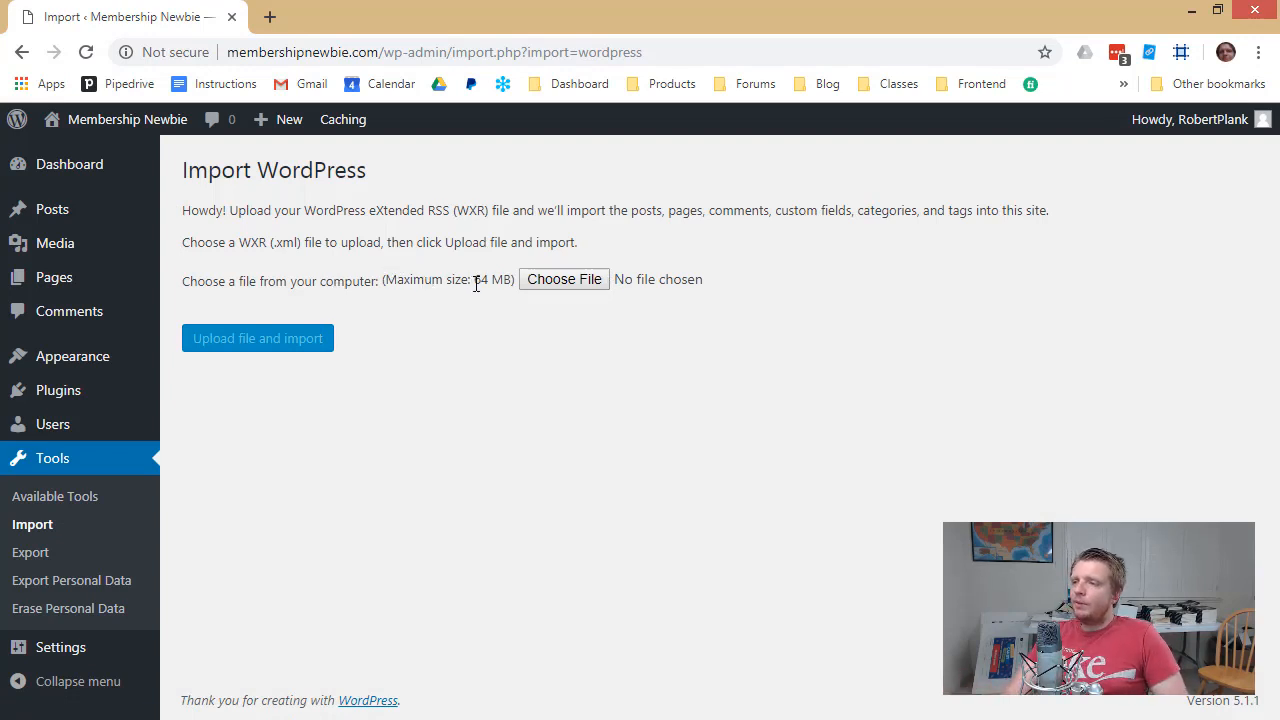
drag(388, 281, 506, 280)
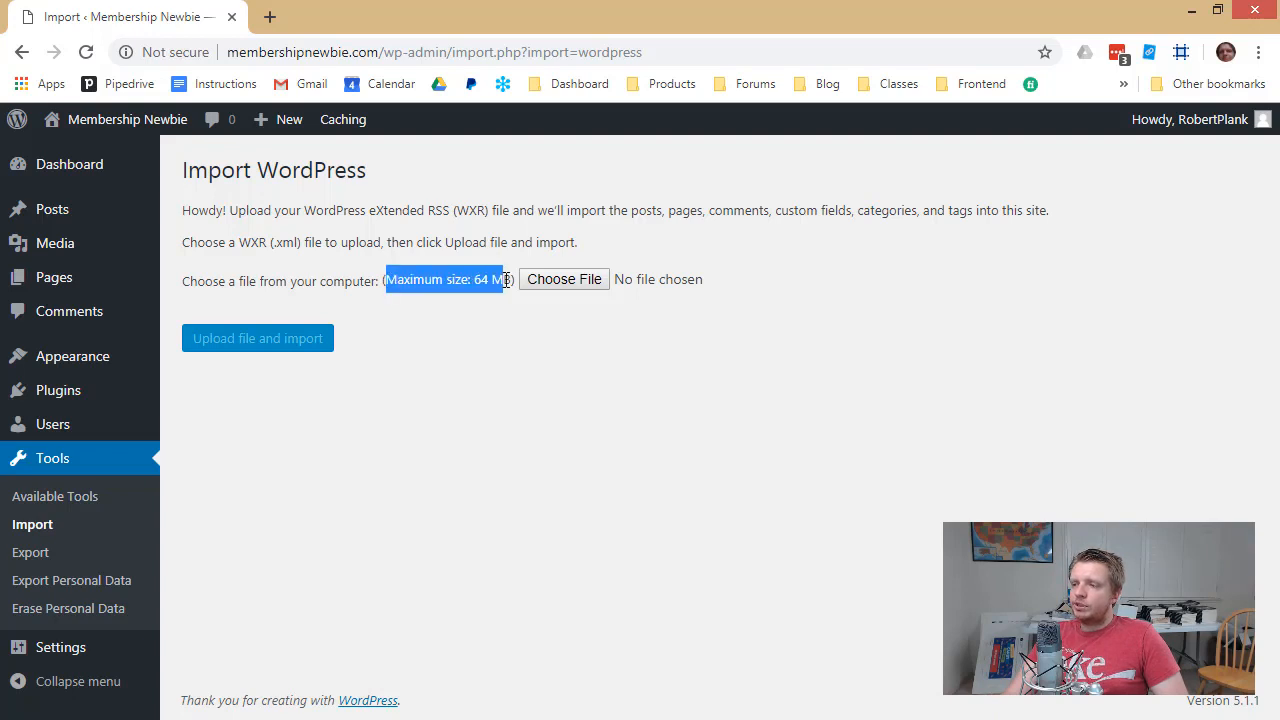
click(505, 343)
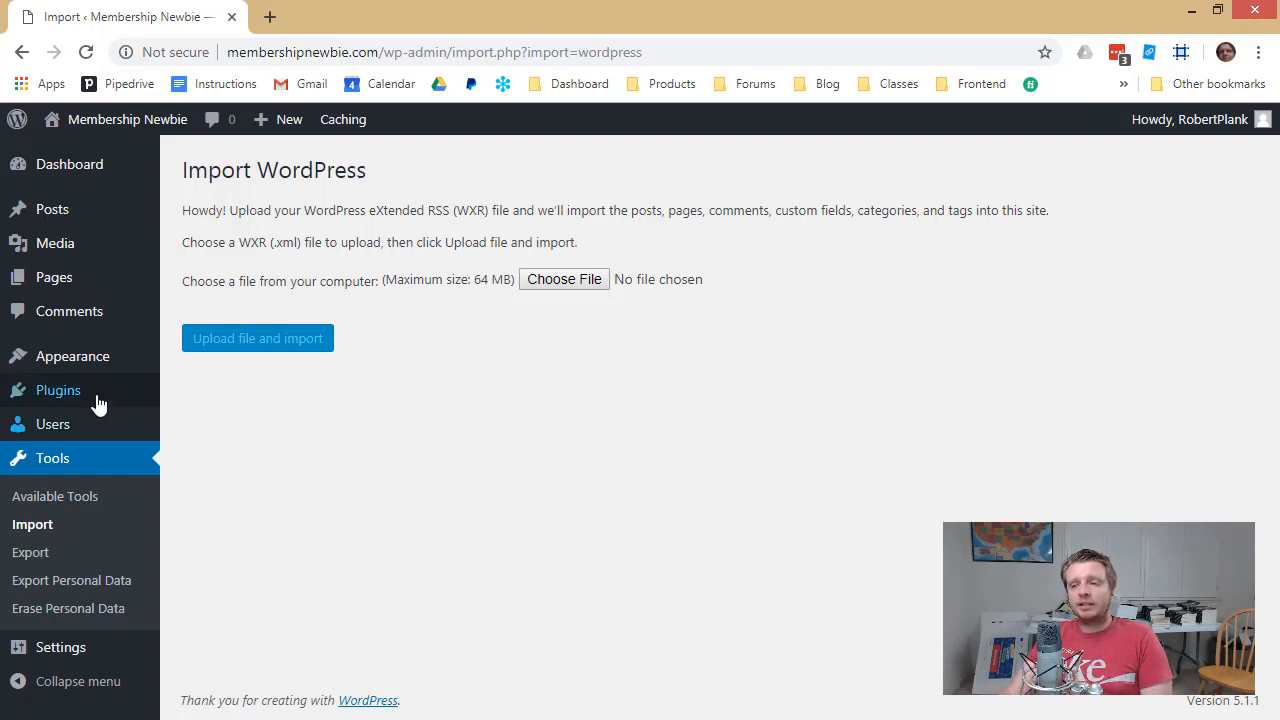
mouse_move(95, 393)
click(181, 432)
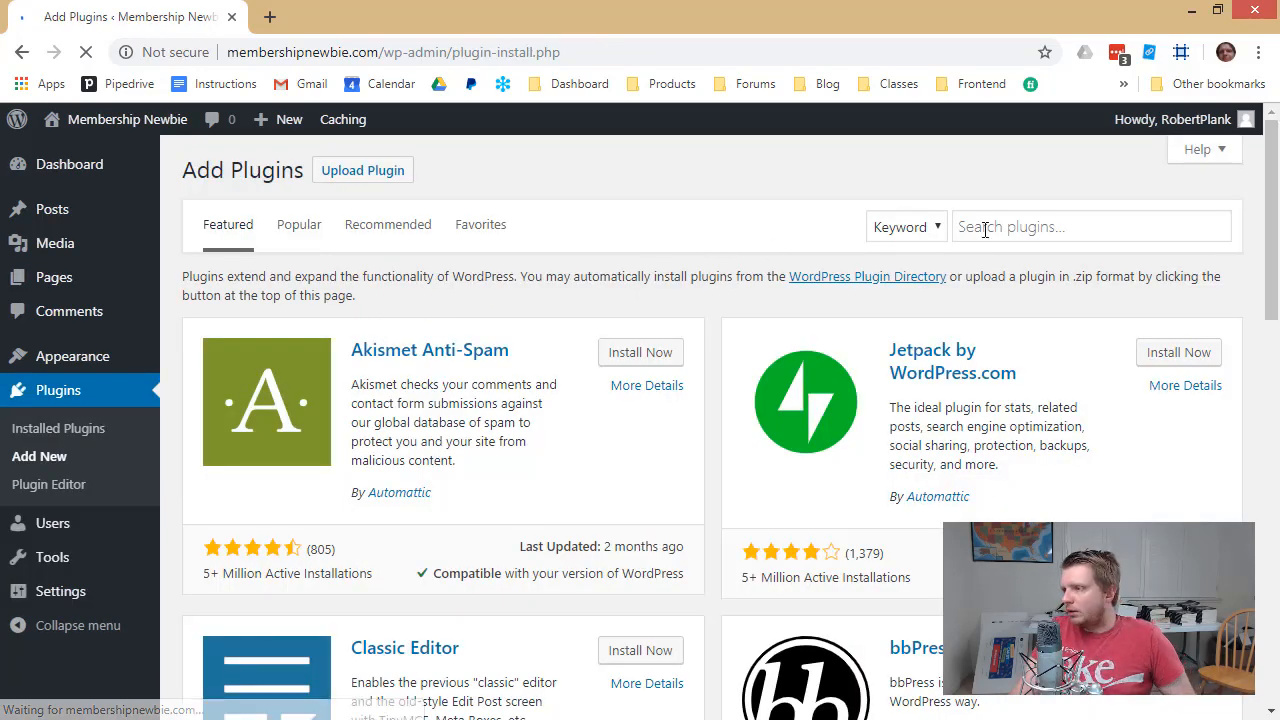
Search 'tuxedo big file', then install and activate Tuxedo Big File Uploads
click(990, 227)
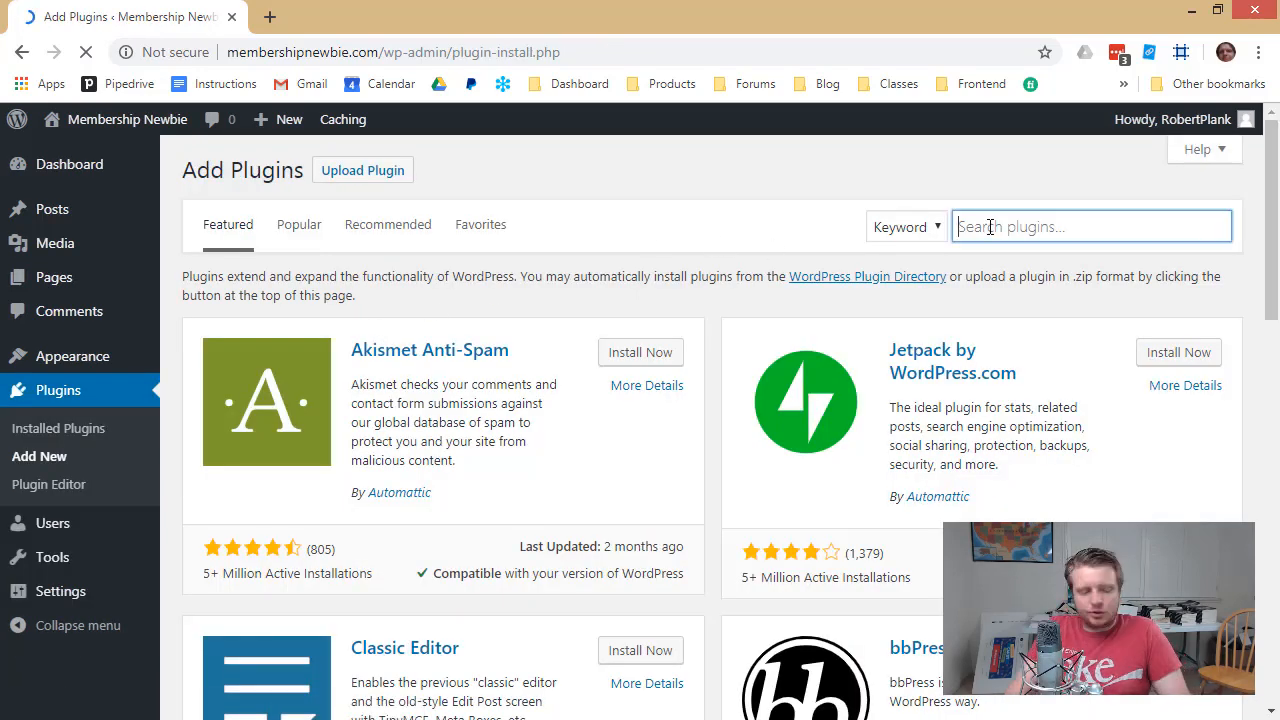
text(tuxedo )
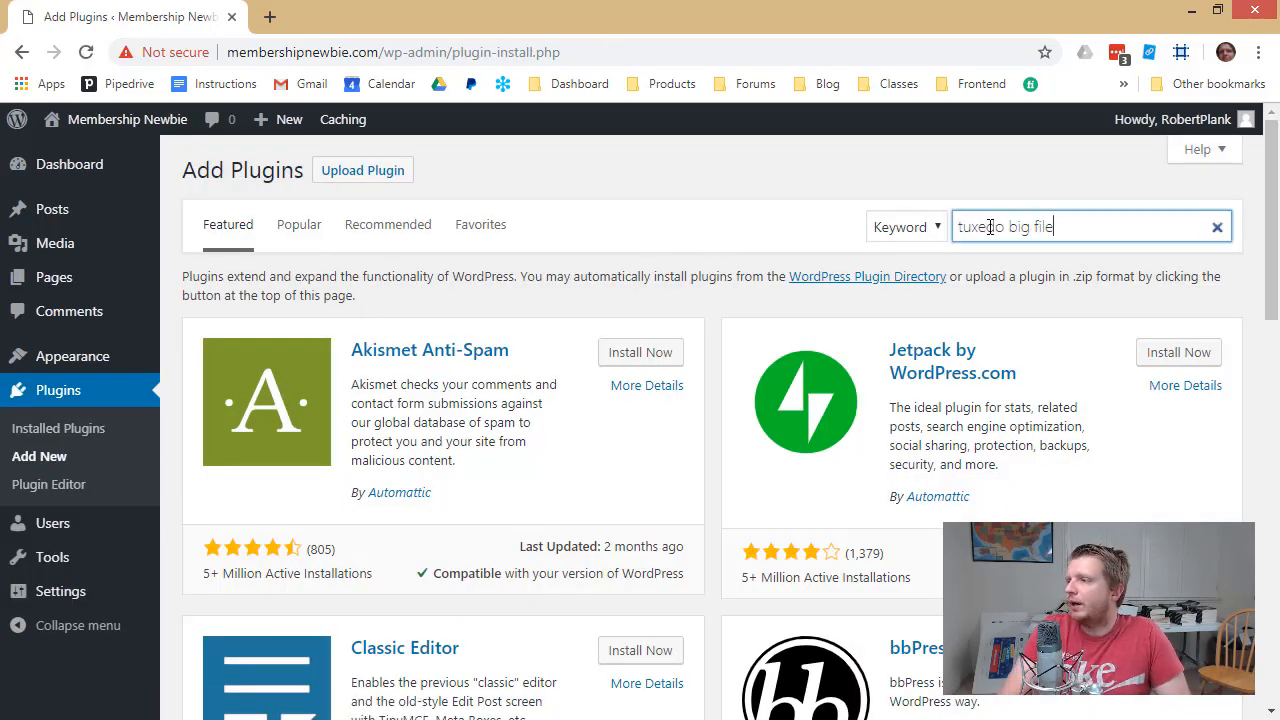
text(big file)
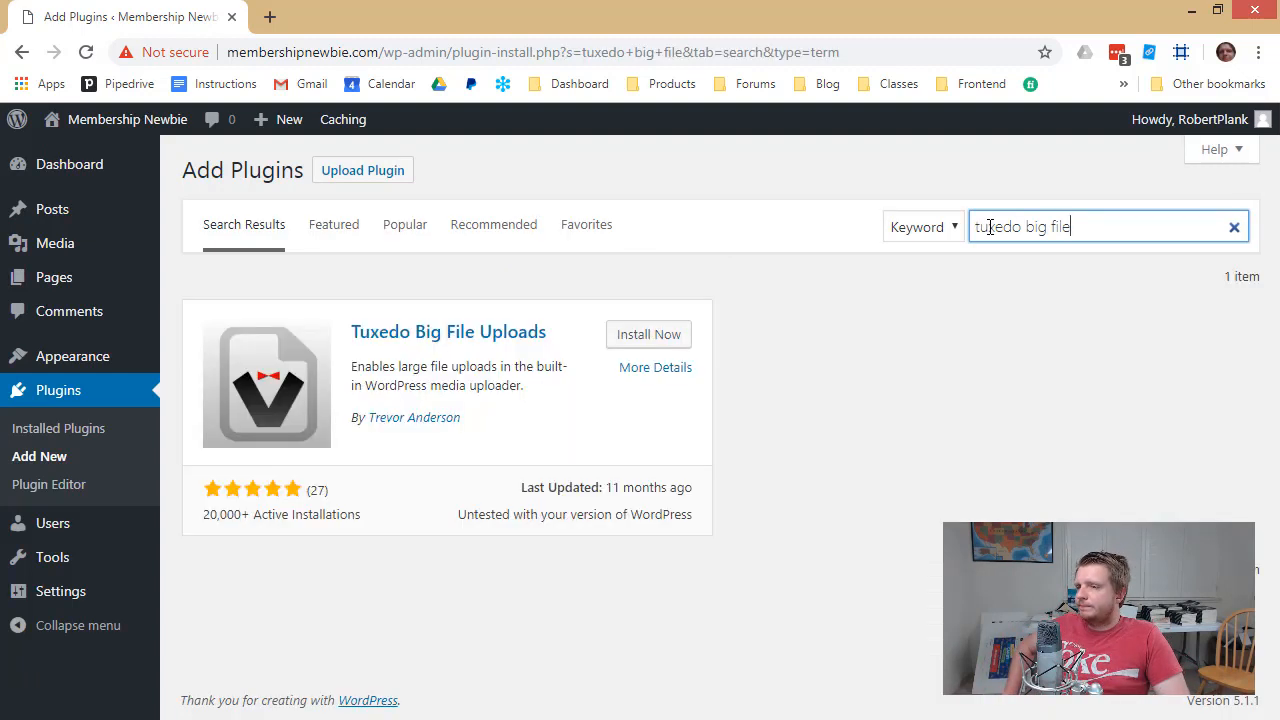
click(645, 336)
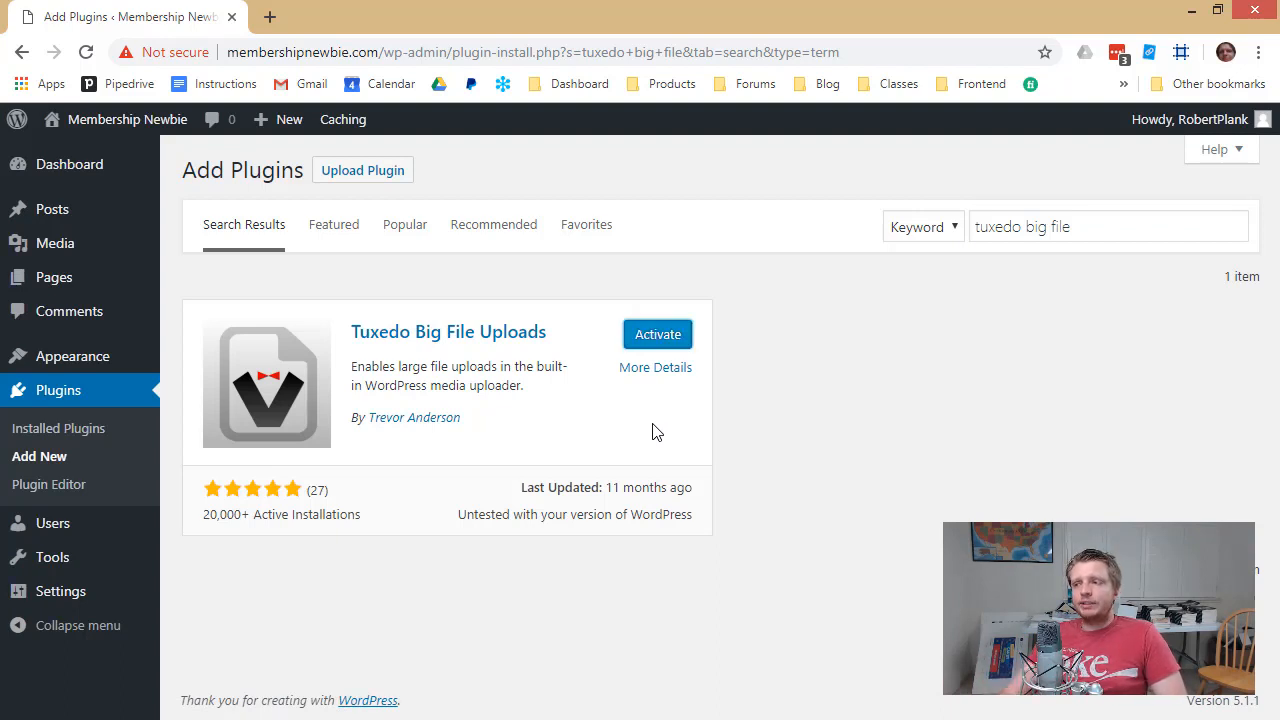
click(643, 340)
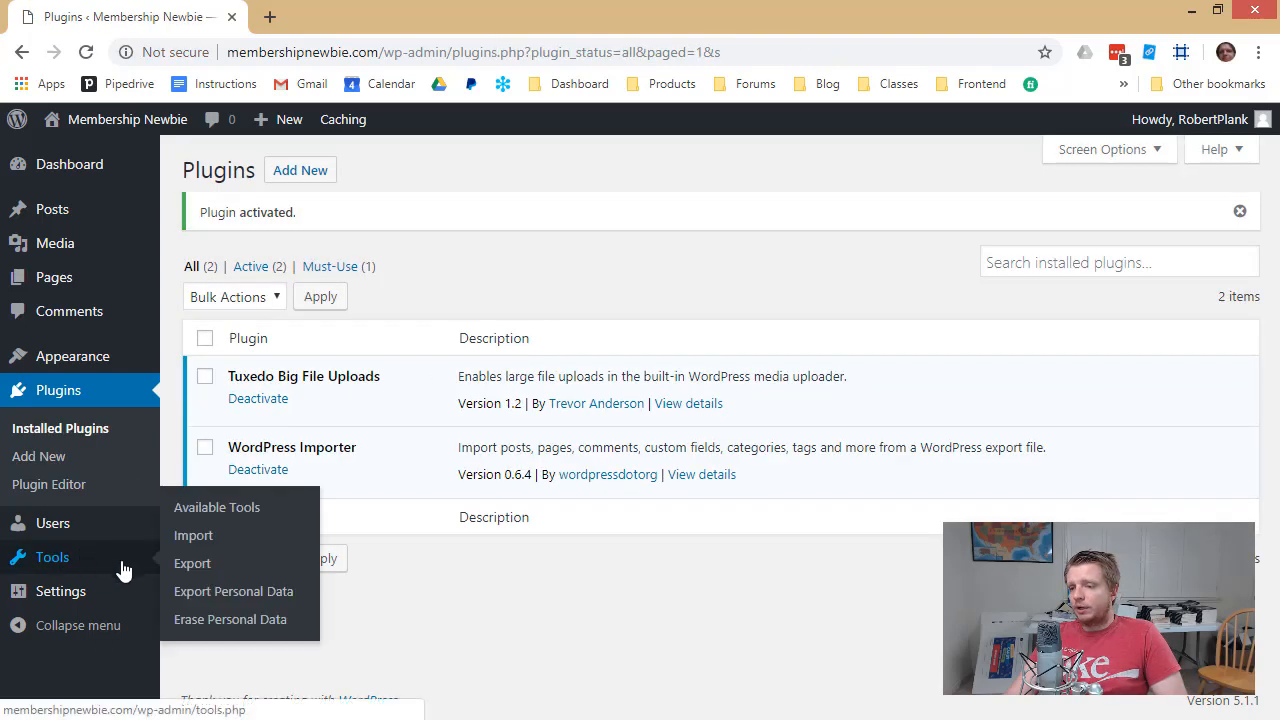
Rerun the WordPress importer from Tools > Import, now with a 9 GB upload limit
click(196, 541)
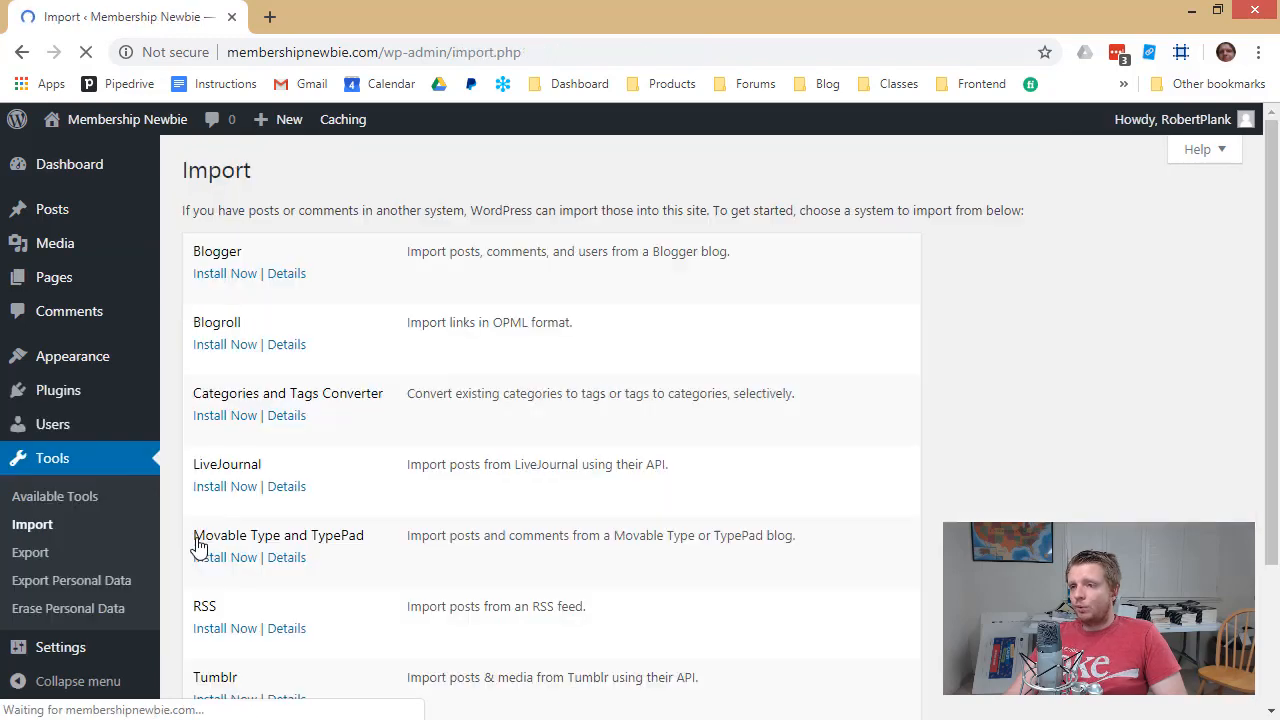
scroll(240, 565, down, 2)
click(221, 579)
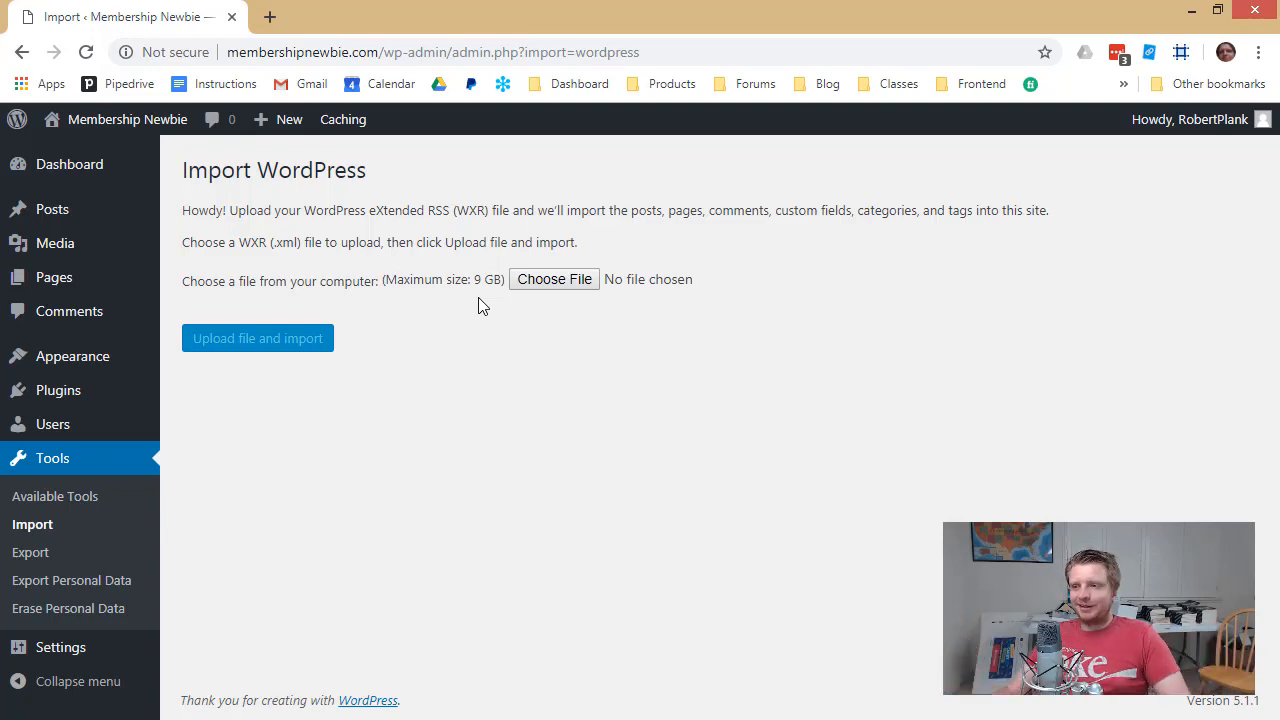
Choose the exported .xml file from Downloads and upload it for import
click(554, 279)
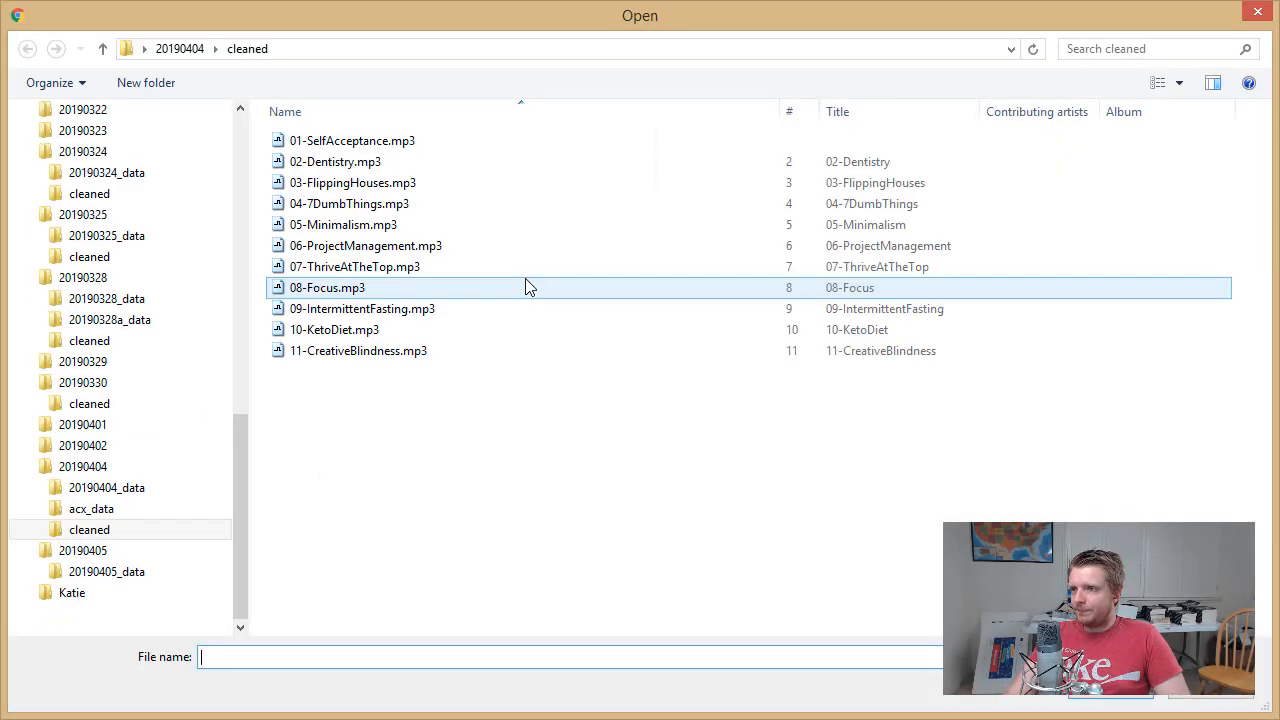
scroll(237, 147, up, 10)
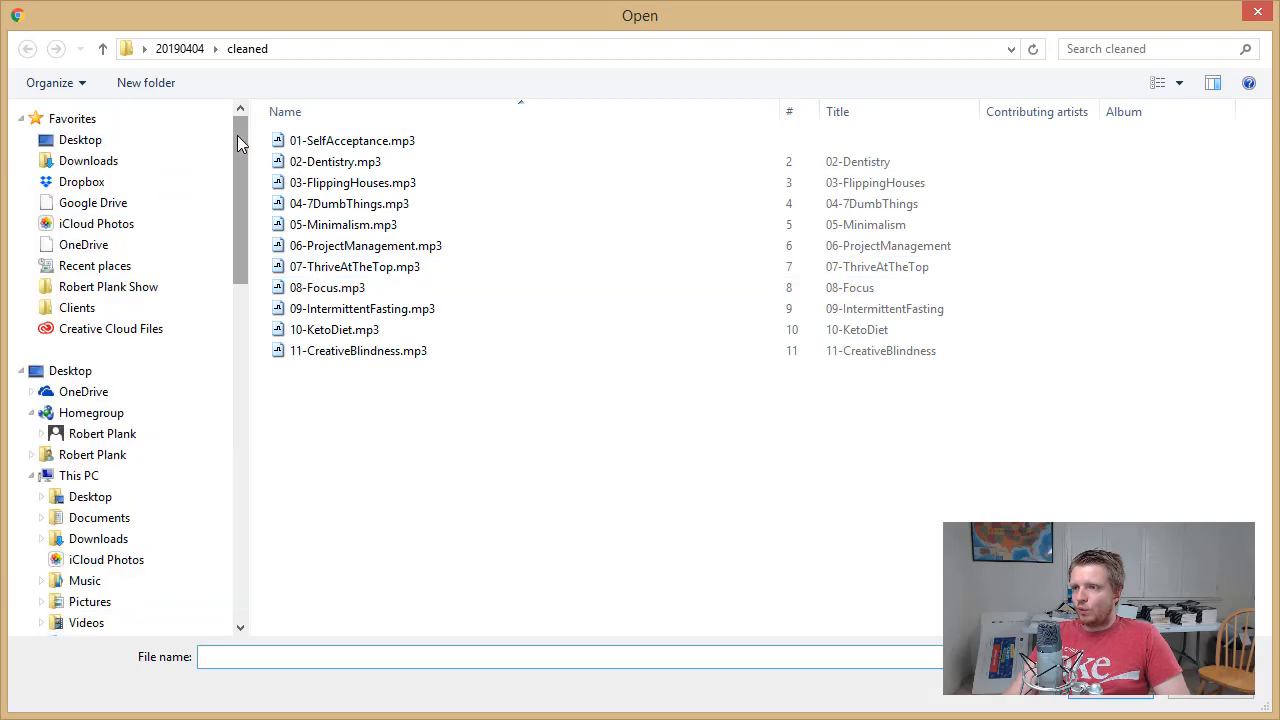
click(136, 165)
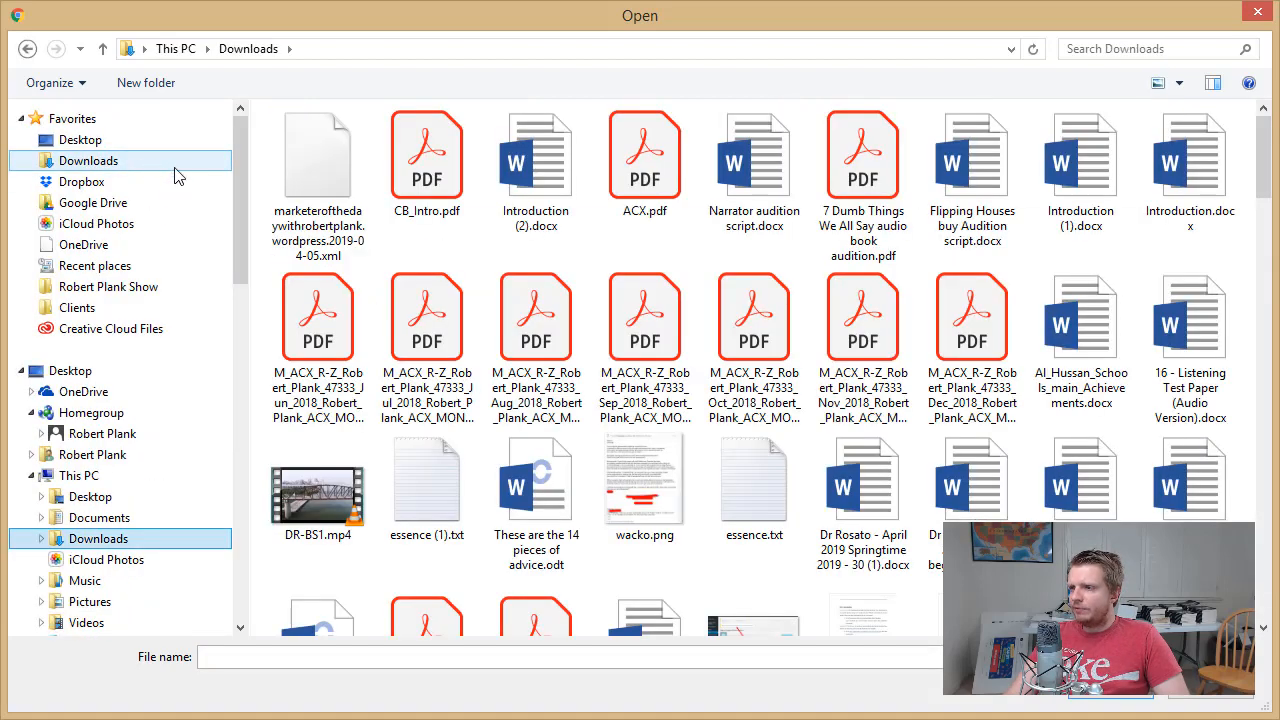
click(308, 202)
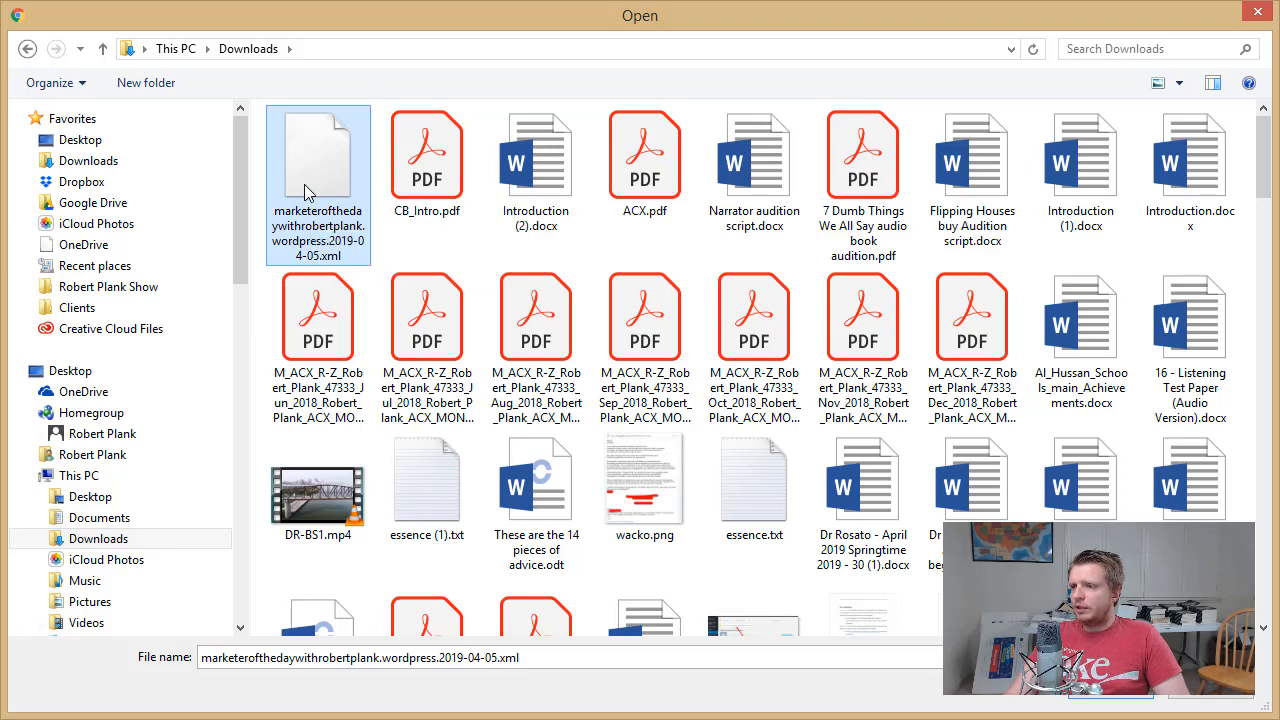
right_click(317, 197)
key(Escape)
key(Escape)
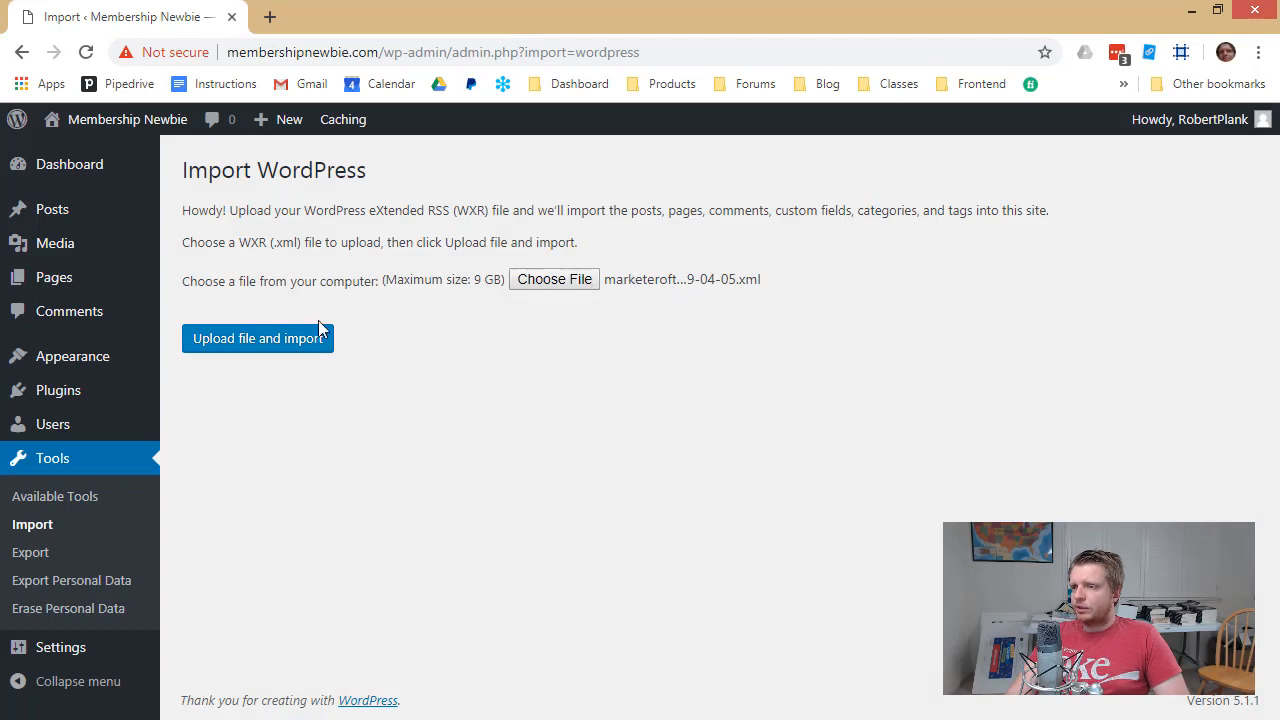
click(286, 343)
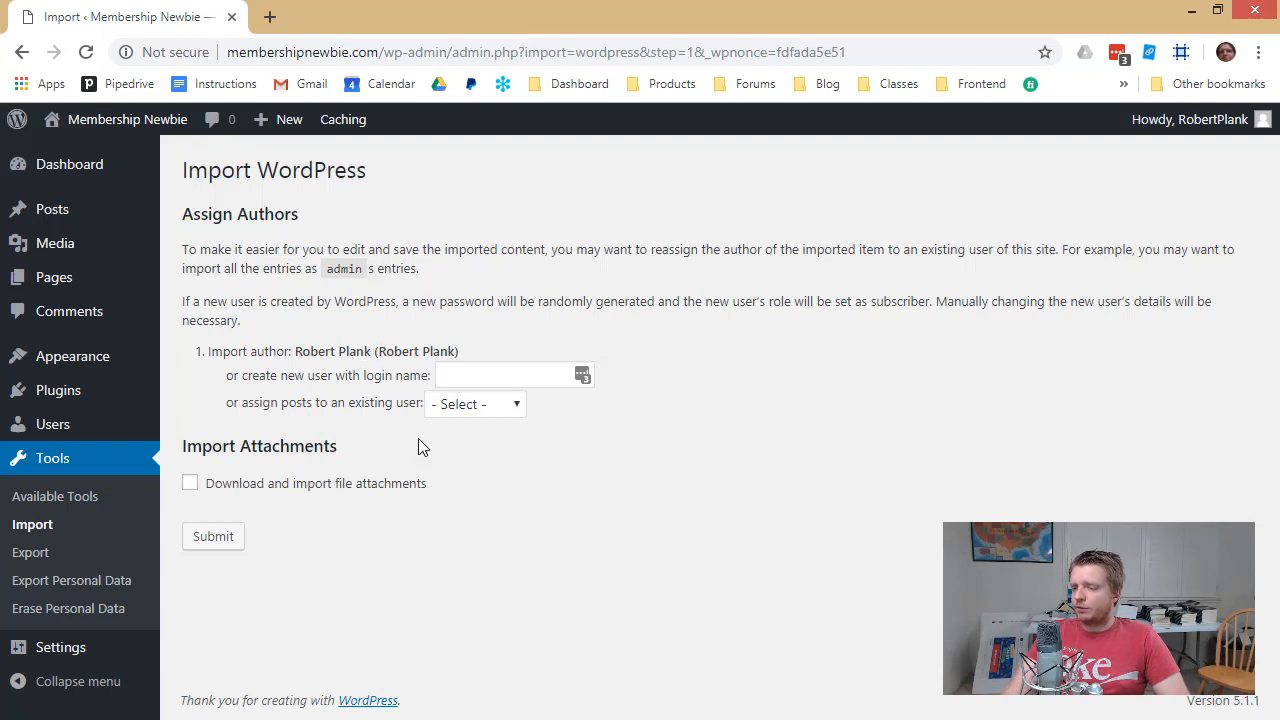
Keep file attachments included and submit the Assign Authors step to run the import
click(189, 484)
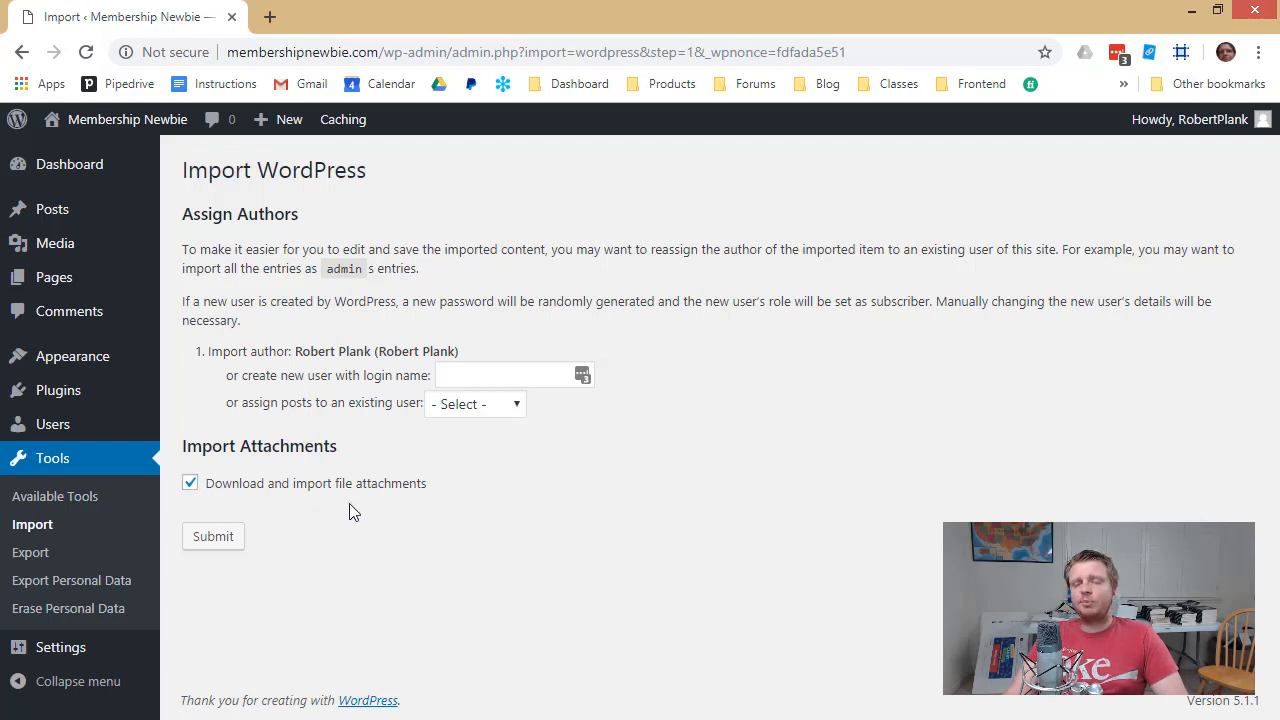
click(211, 546)
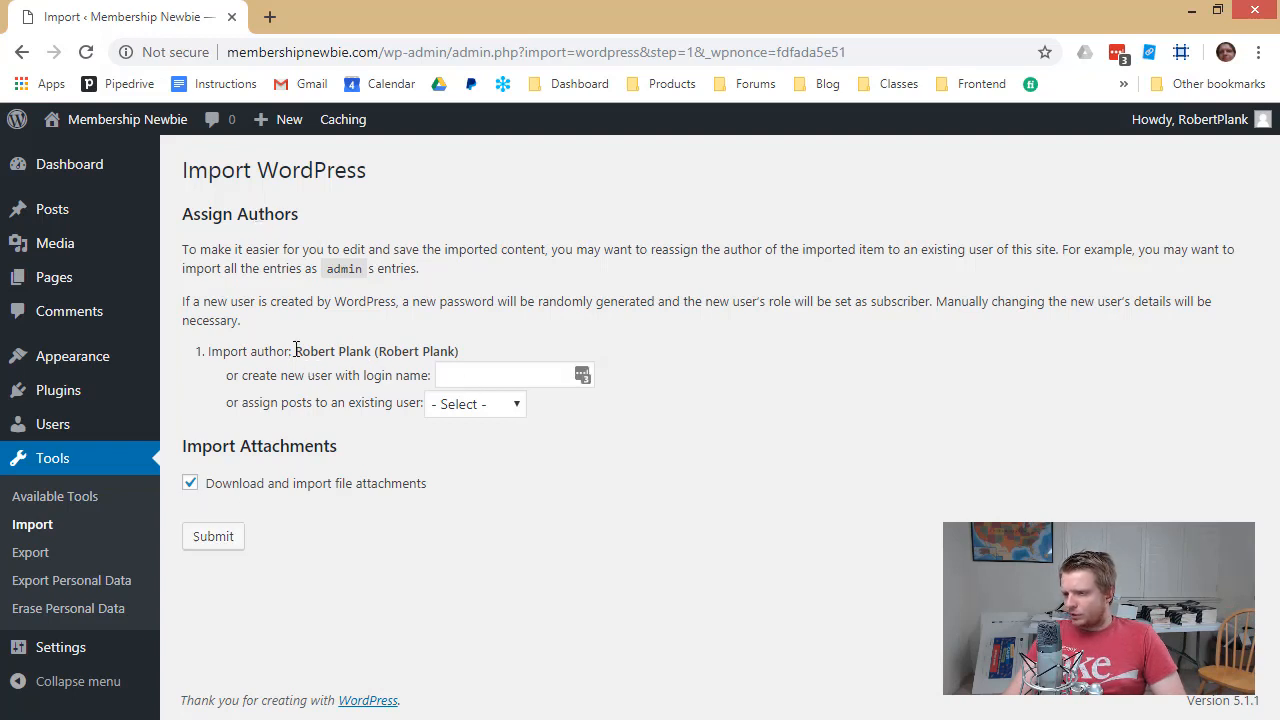
click(211, 536)
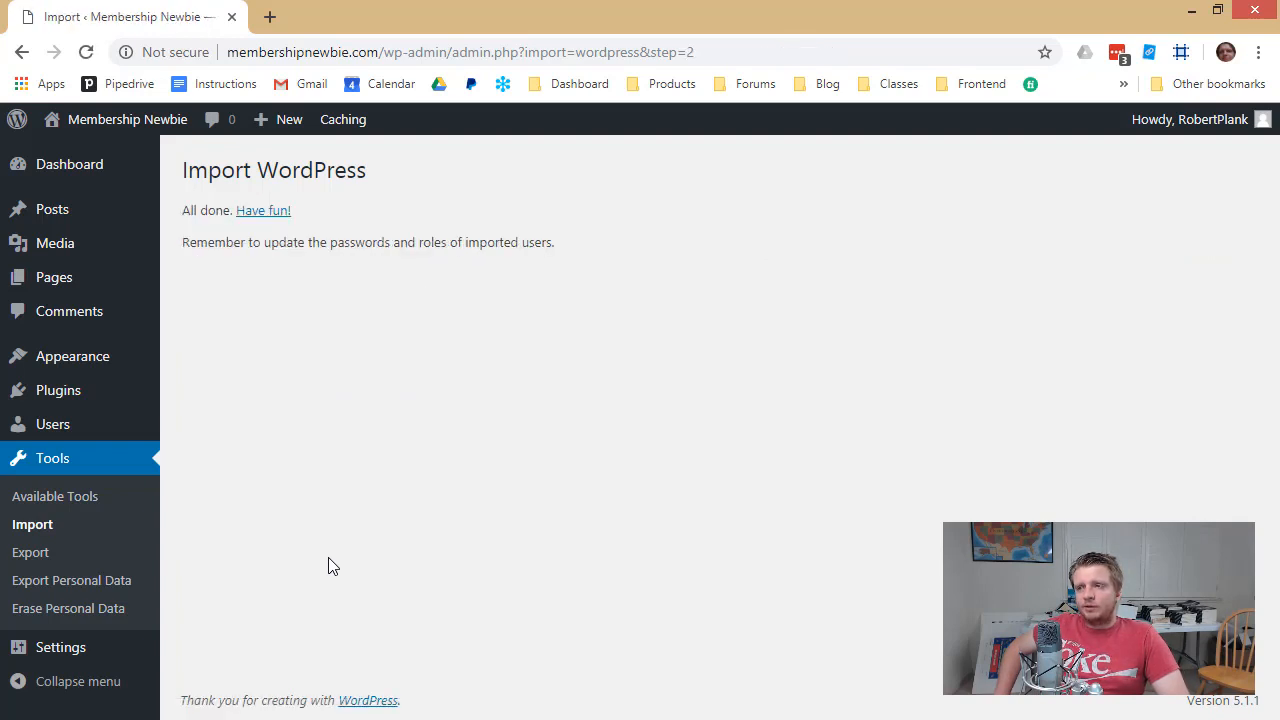
Scroll through the 111 imported posts, led by episode 631, then open the live site
mouse_move(79, 225)
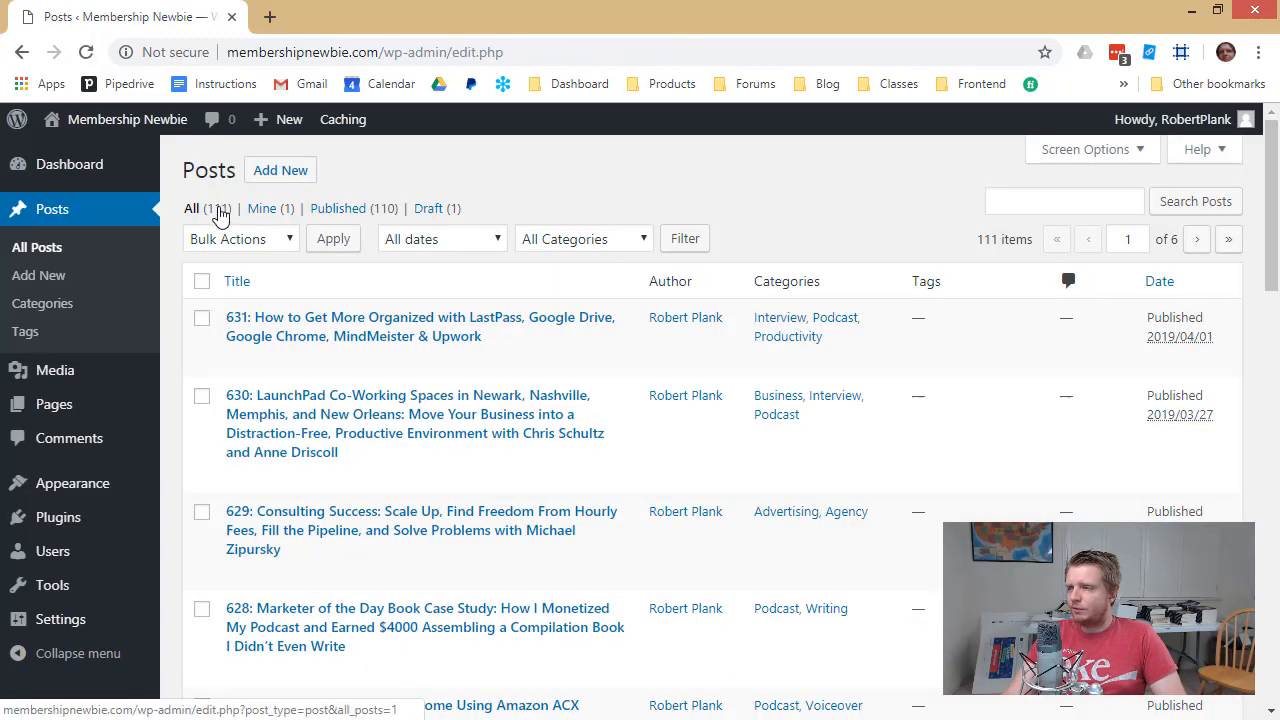
scroll(343, 605, down, 4)
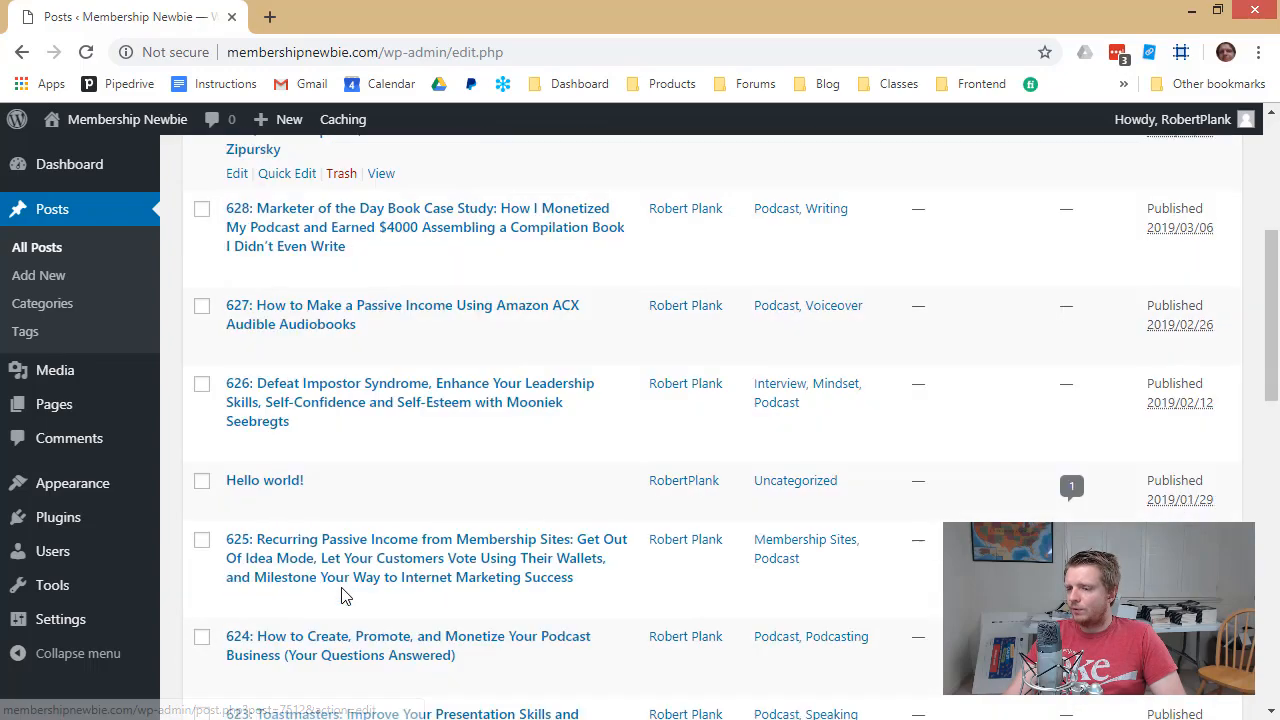
scroll(343, 595, down, 5)
scroll(374, 549, up, 3)
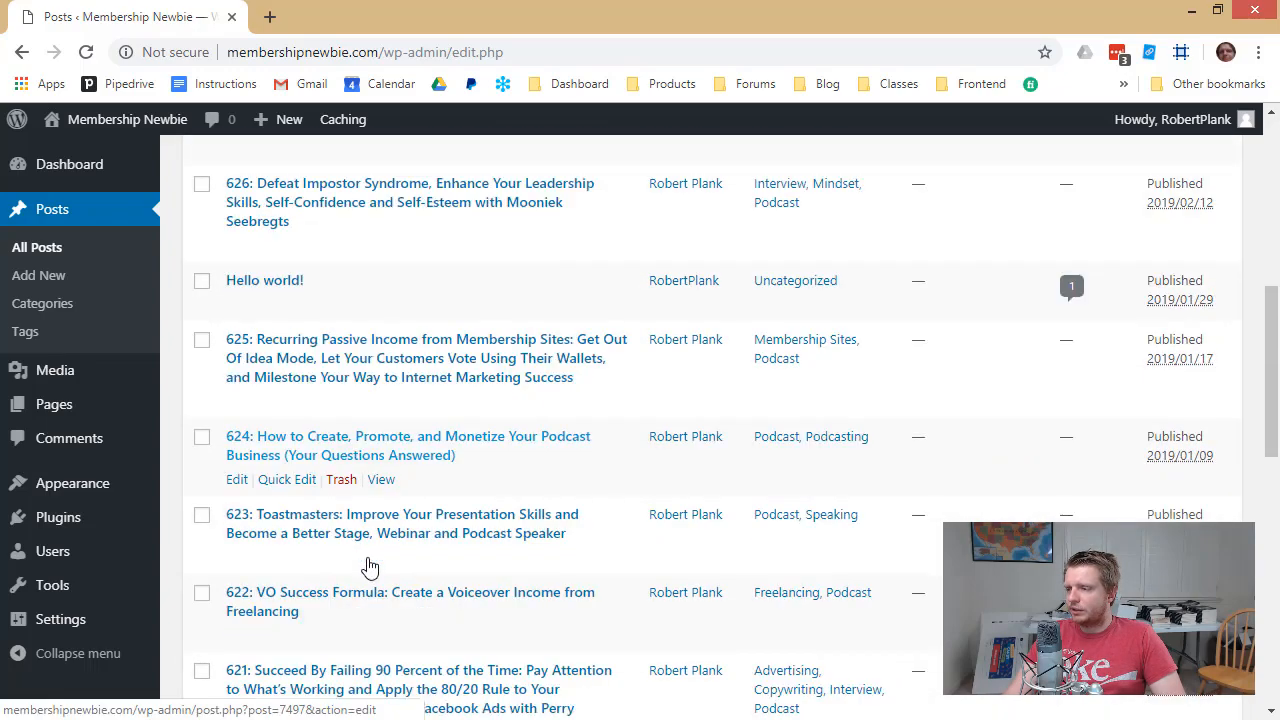
scroll(370, 567, up, 2)
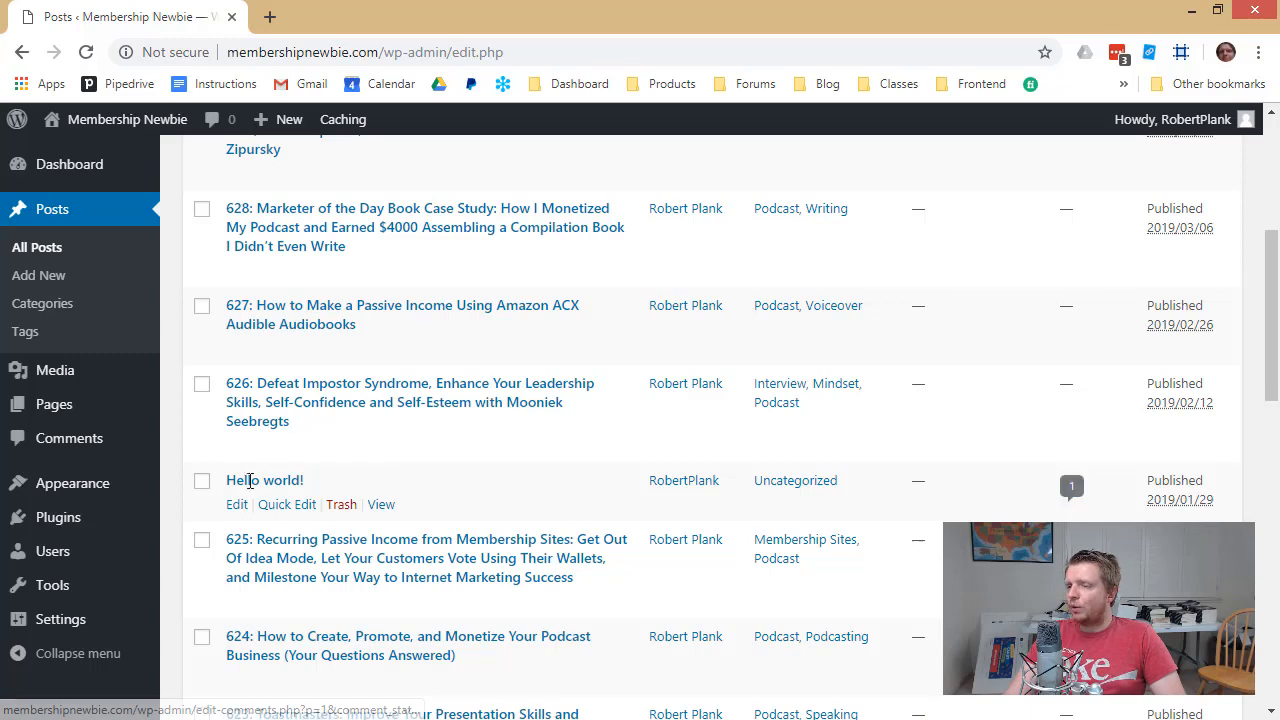
scroll(143, 189, up, 4)
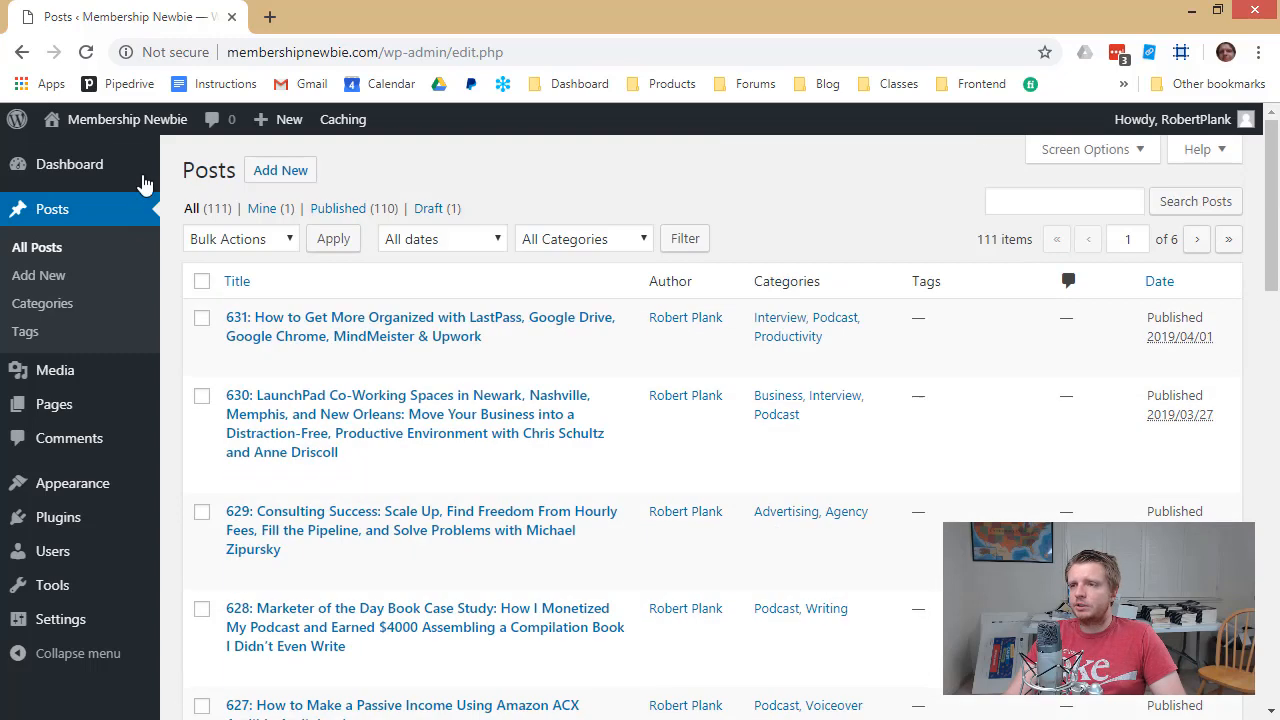
click(100, 153)
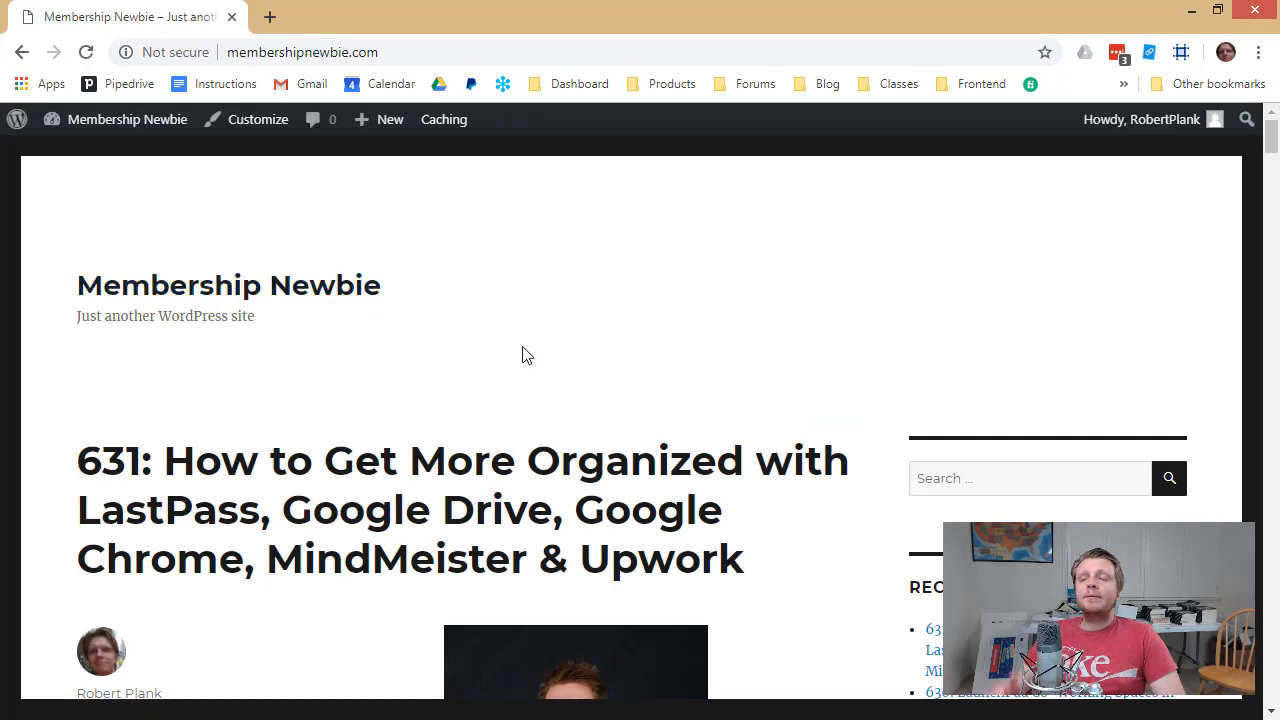
Scroll the front page to check imported episodes 631 and 629, then return to the dashboard
scroll(555, 393, down, 8)
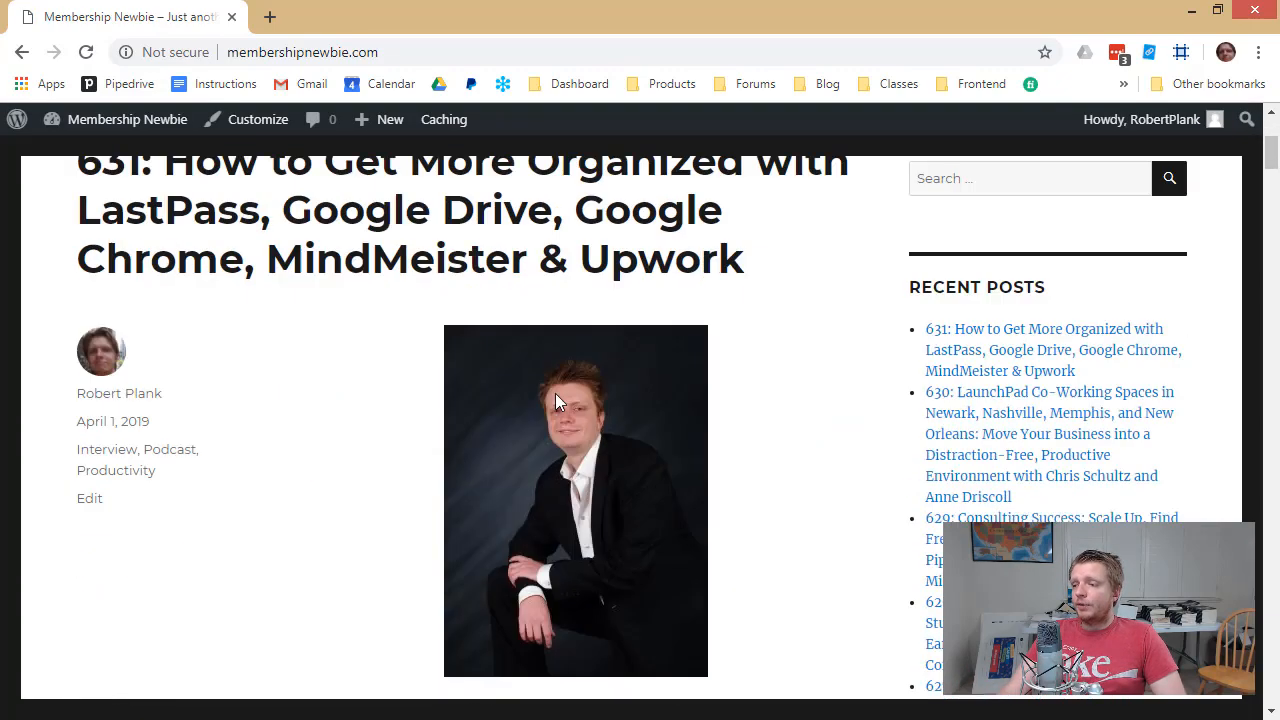
scroll(780, 460, up, 8)
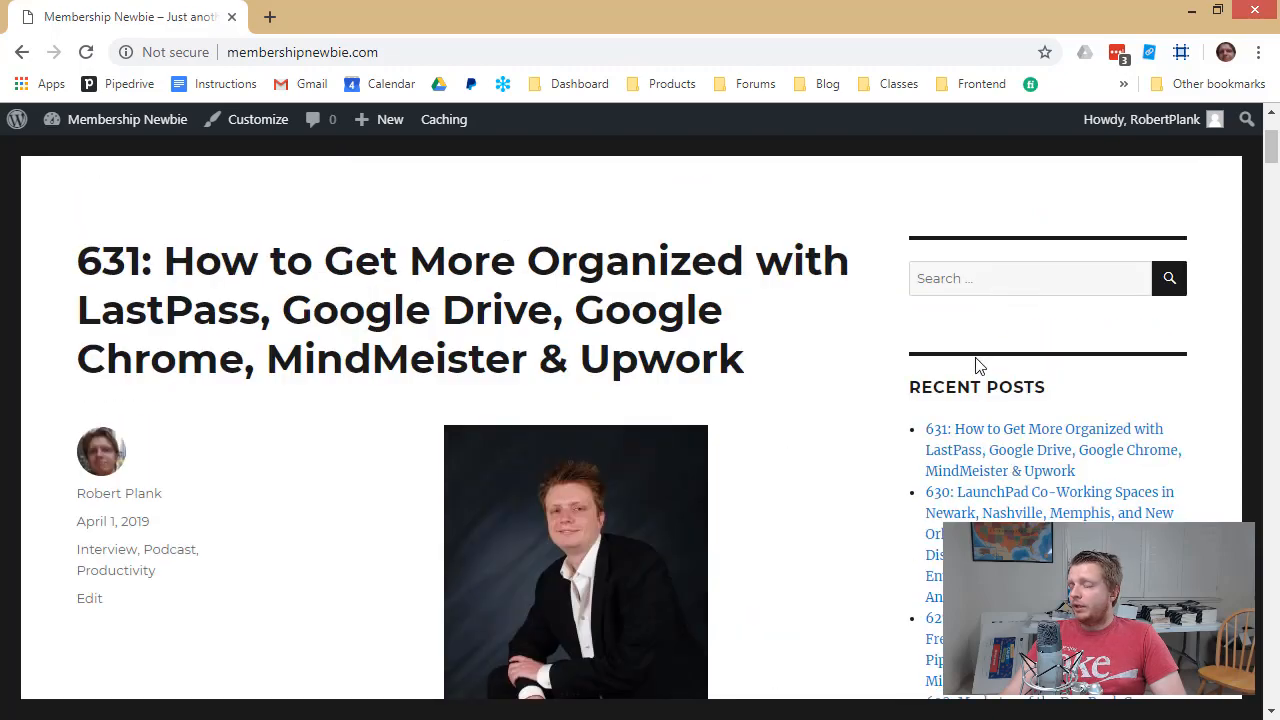
scroll(974, 366, down, 7)
scroll(957, 289, up, 6)
scroll(603, 320, down, 17)
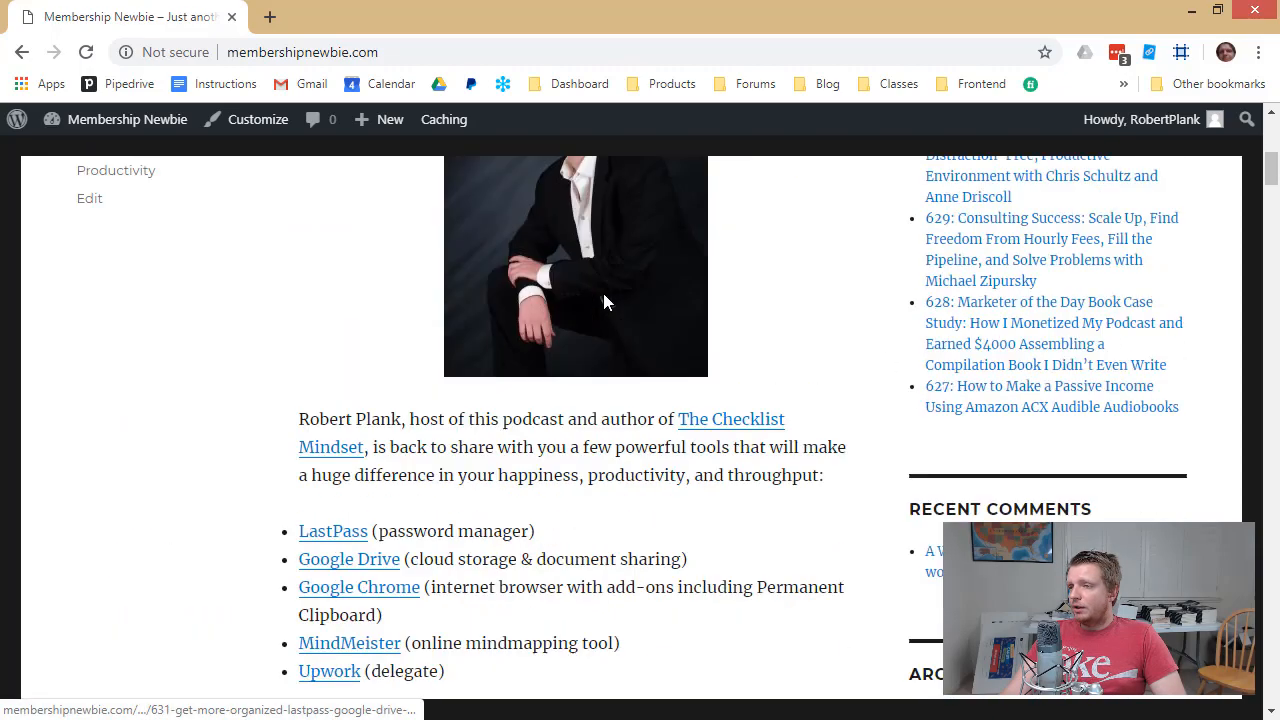
scroll(603, 331, down, 20)
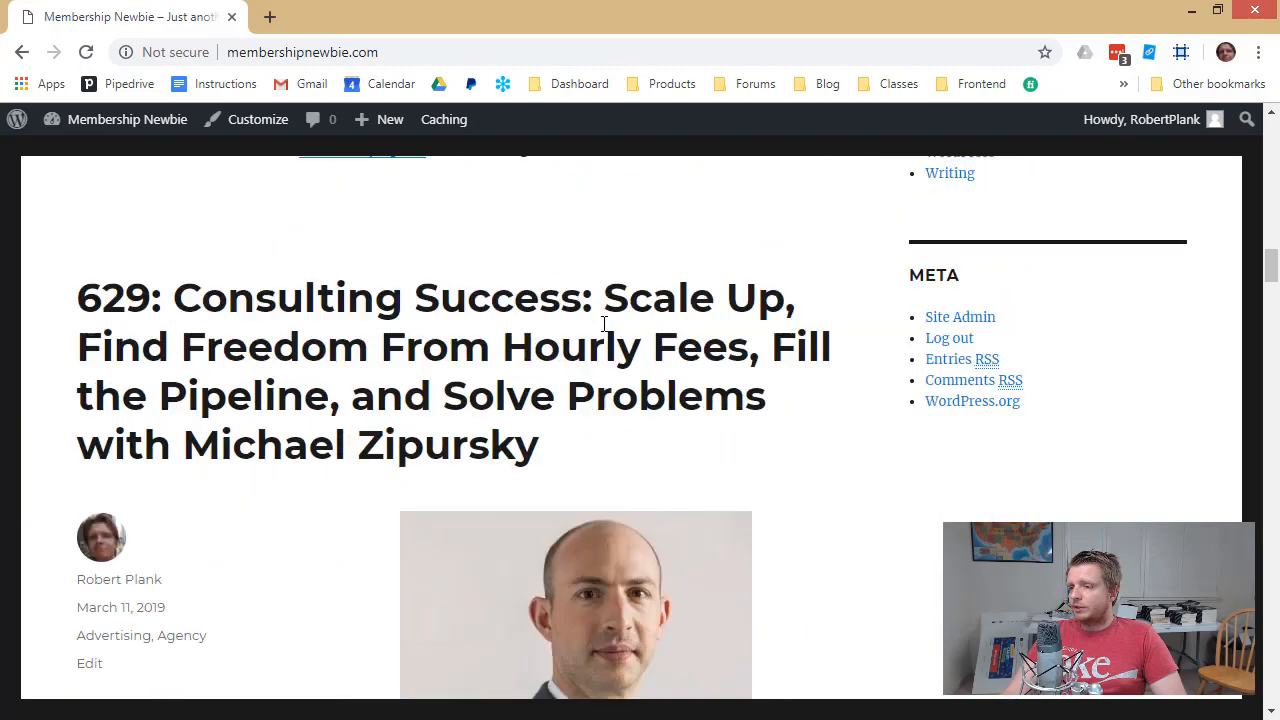
scroll(587, 340, up, 10)
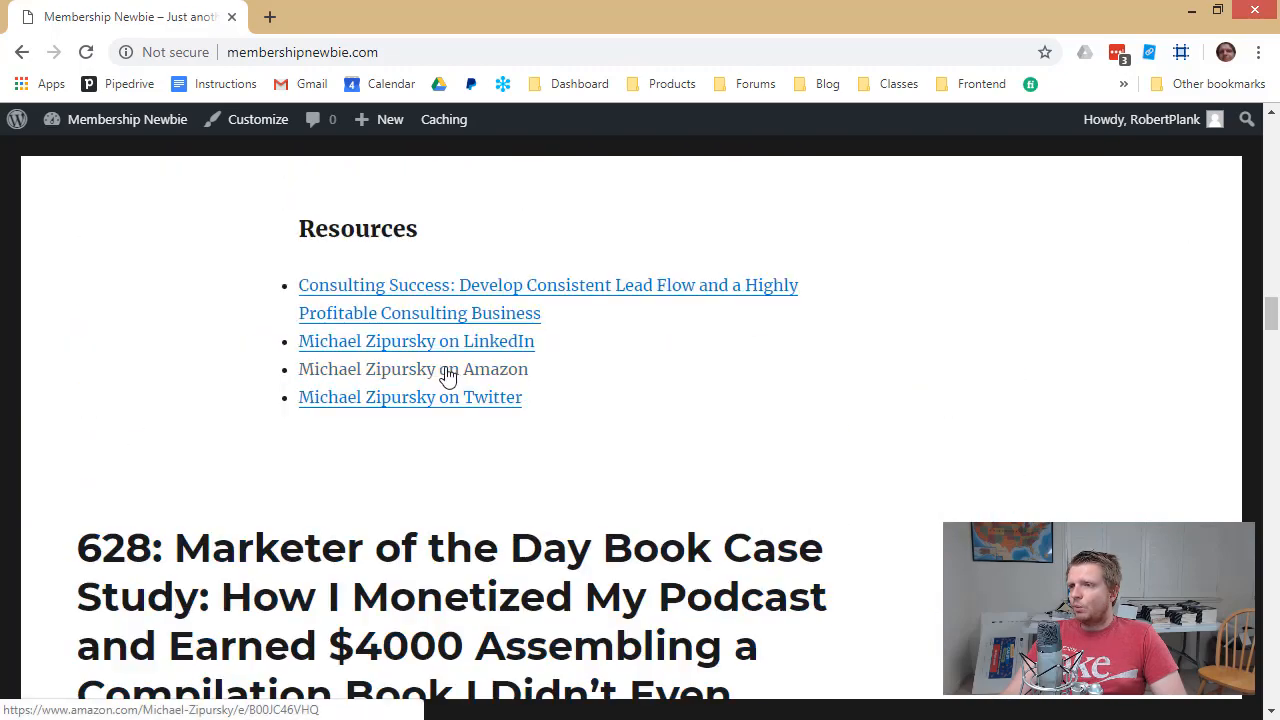
click(73, 158)
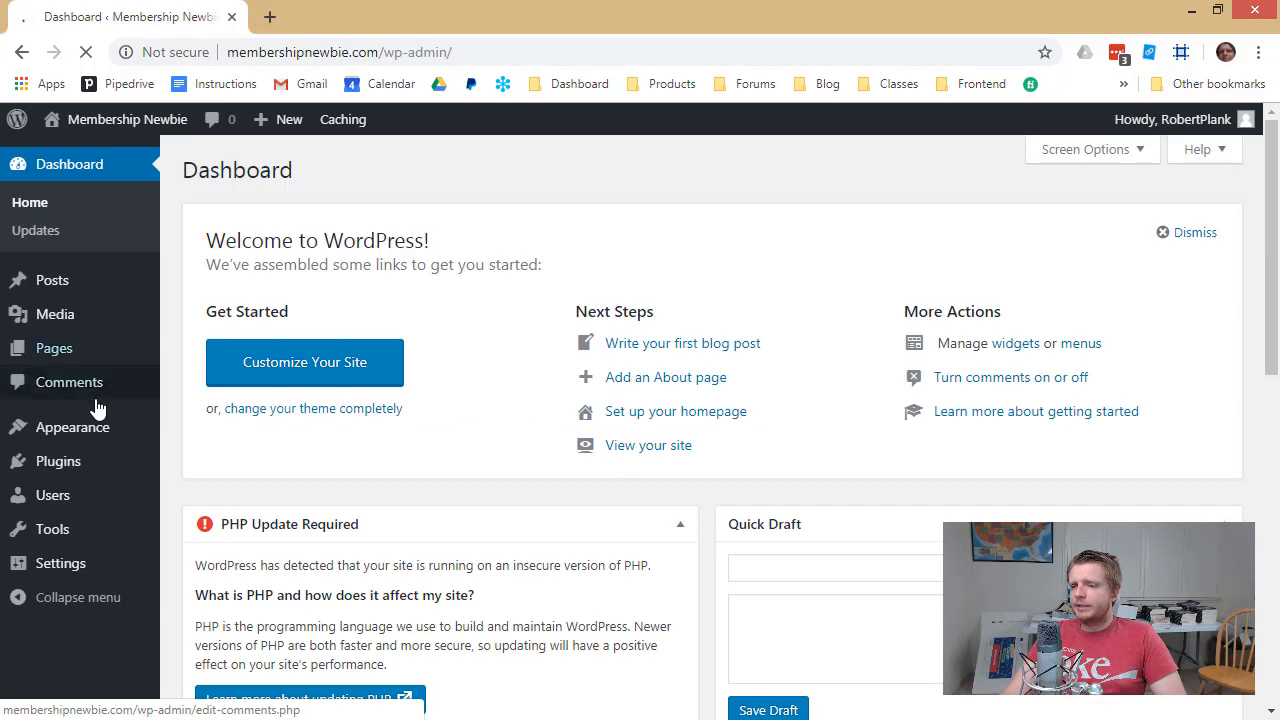
Search the plugin directory for 'pow', then install and activate Blubrry PowerPress Podcasting
mouse_move(68, 360)
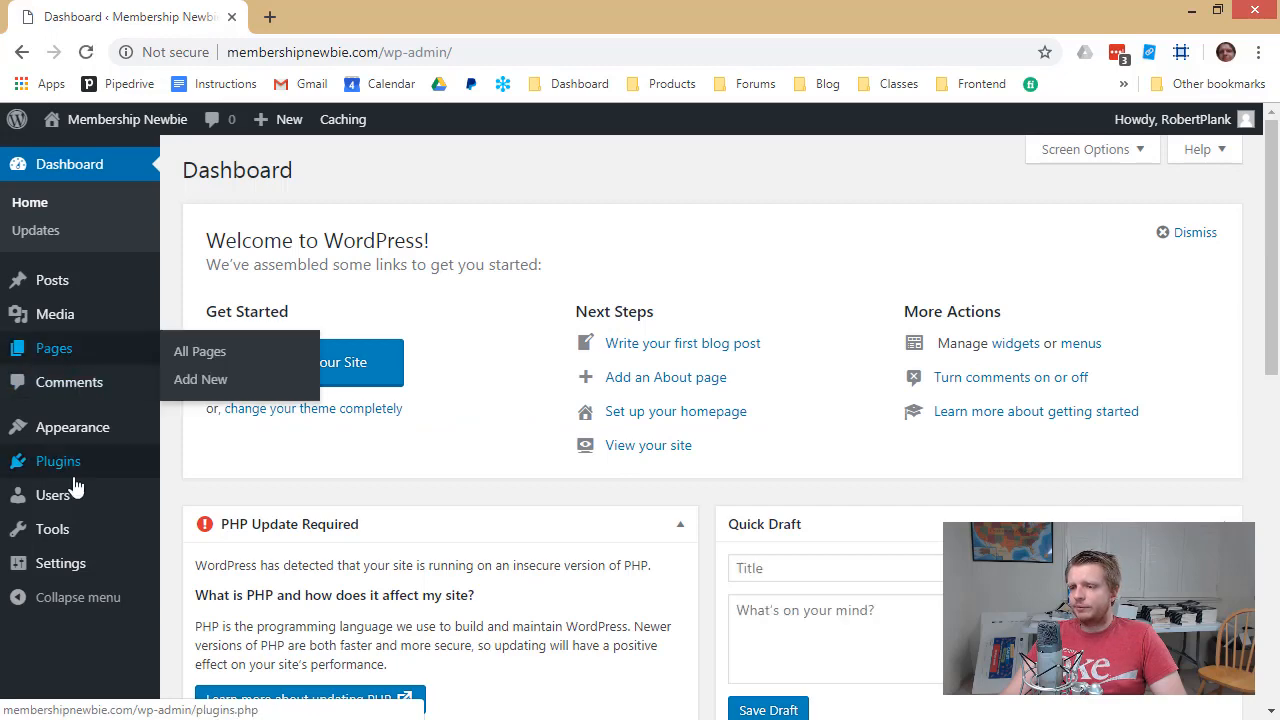
mouse_move(68, 465)
click(240, 500)
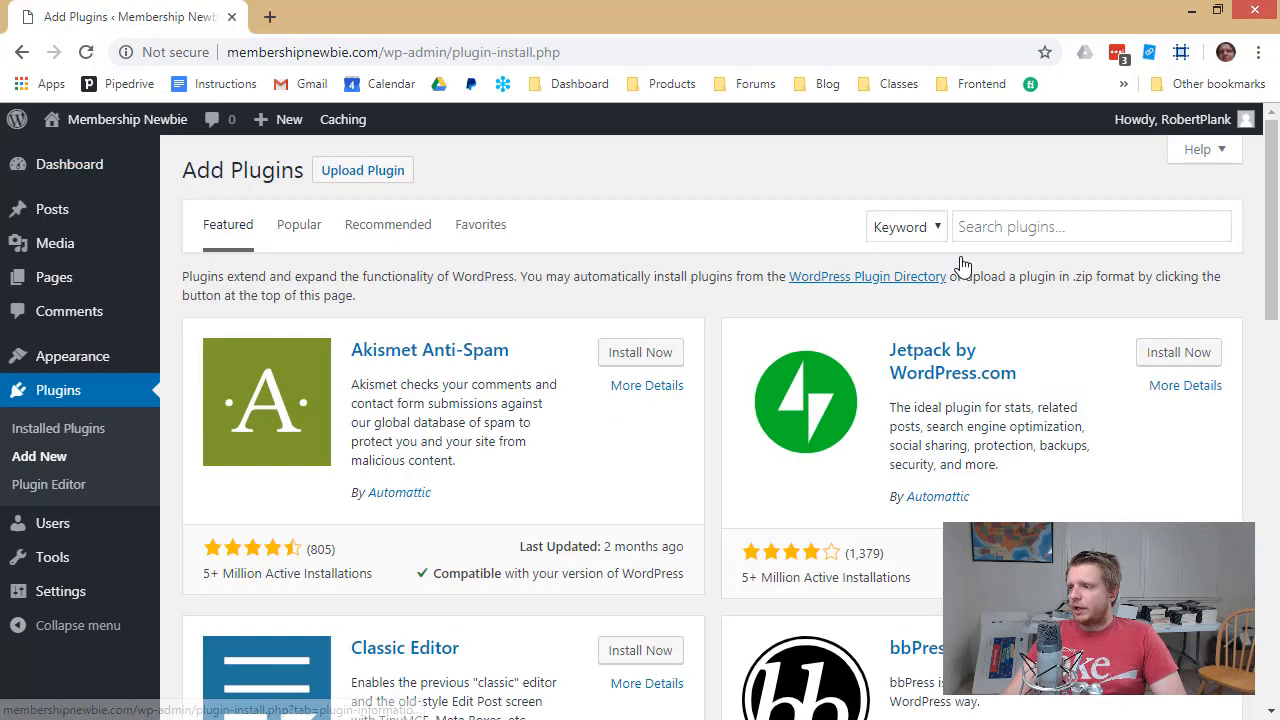
click(1047, 212)
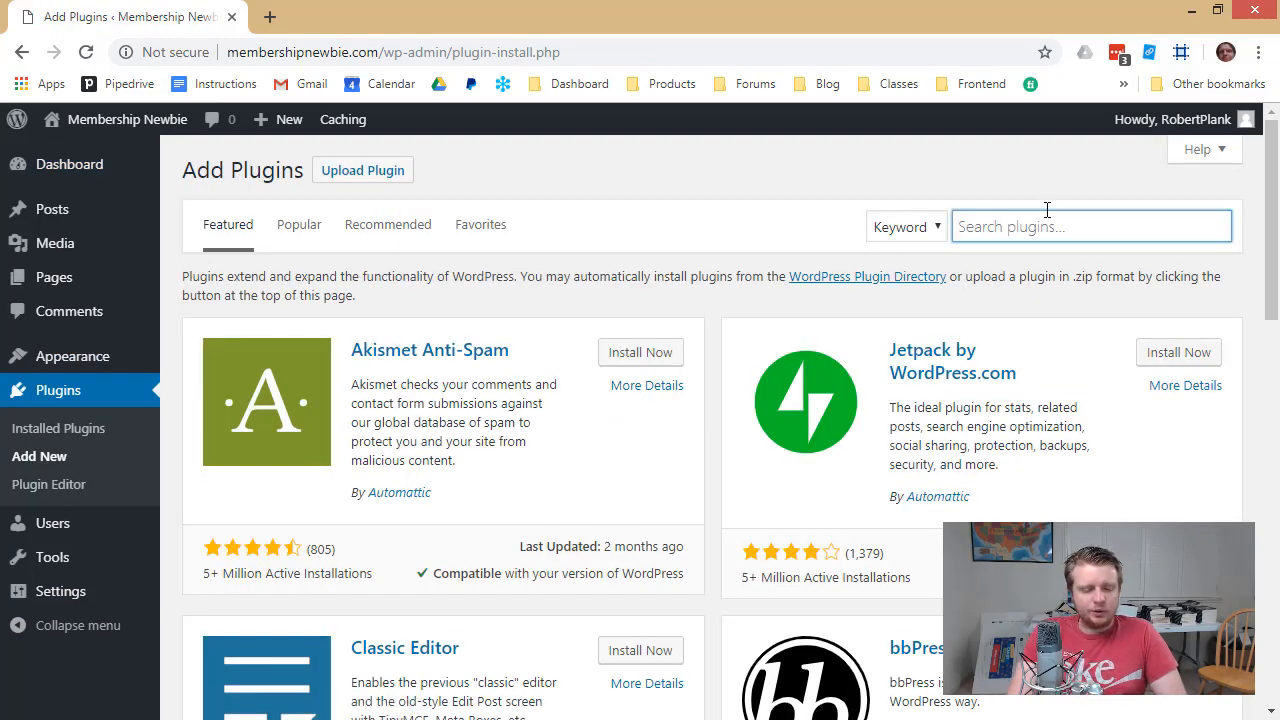
text(powerpress)
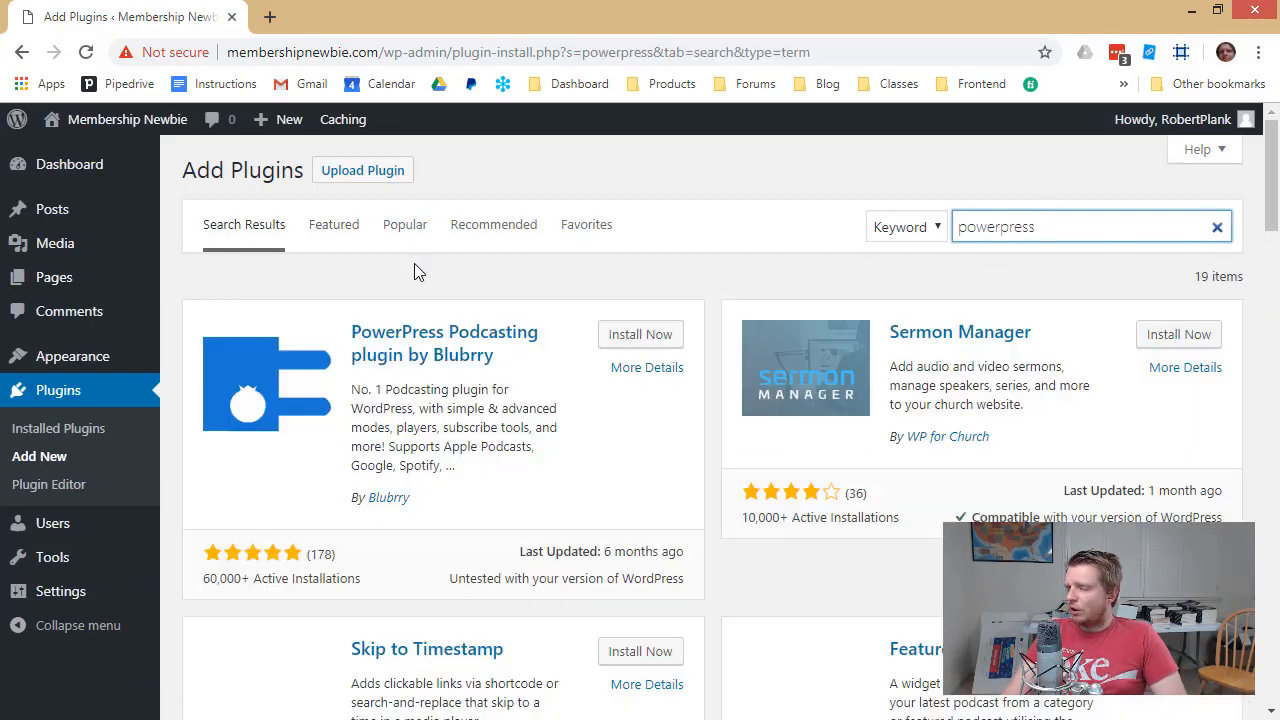
click(627, 340)
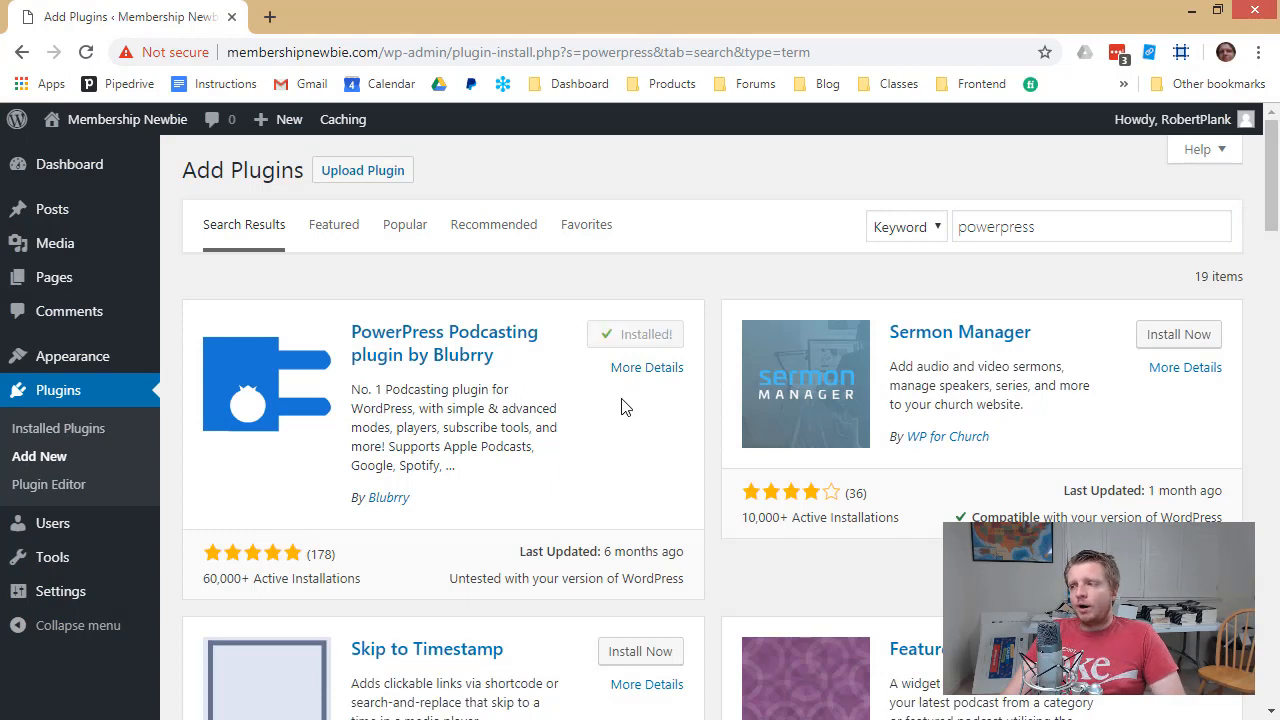
click(650, 331)
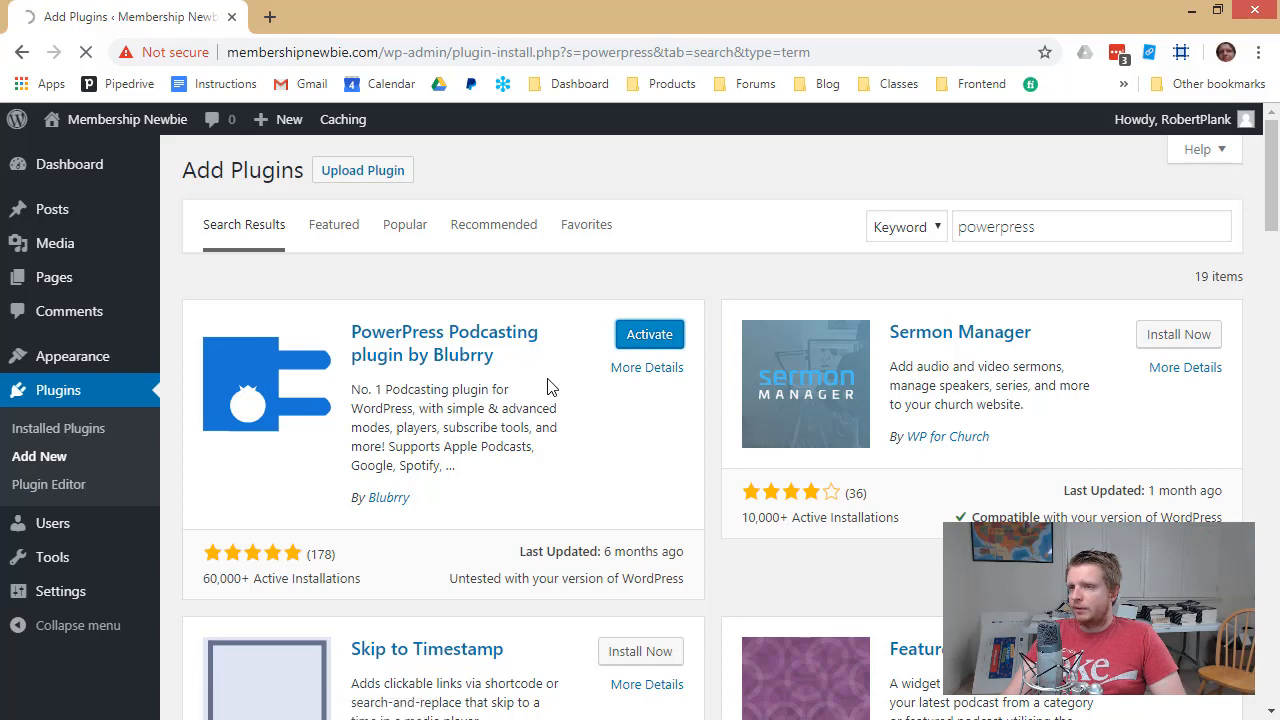
Visit the public site and test an episode's audio player by playing, then pausing it
mouse_move(122, 128)
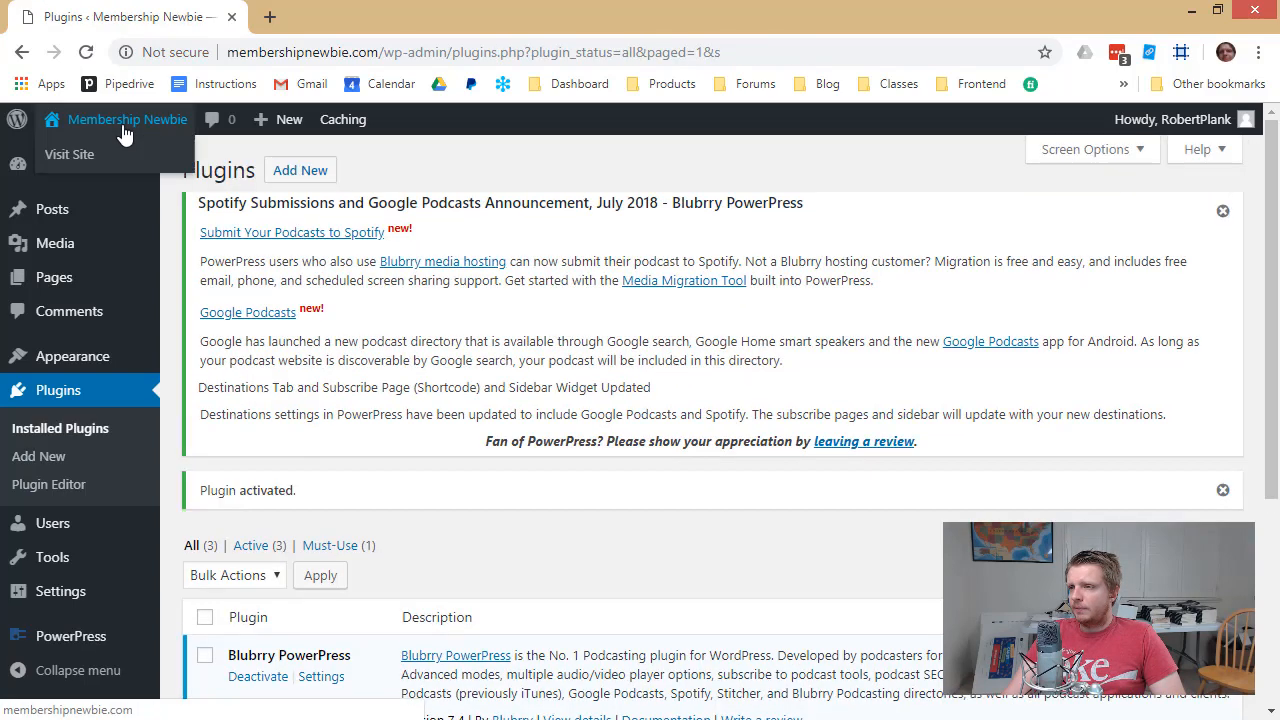
click(95, 160)
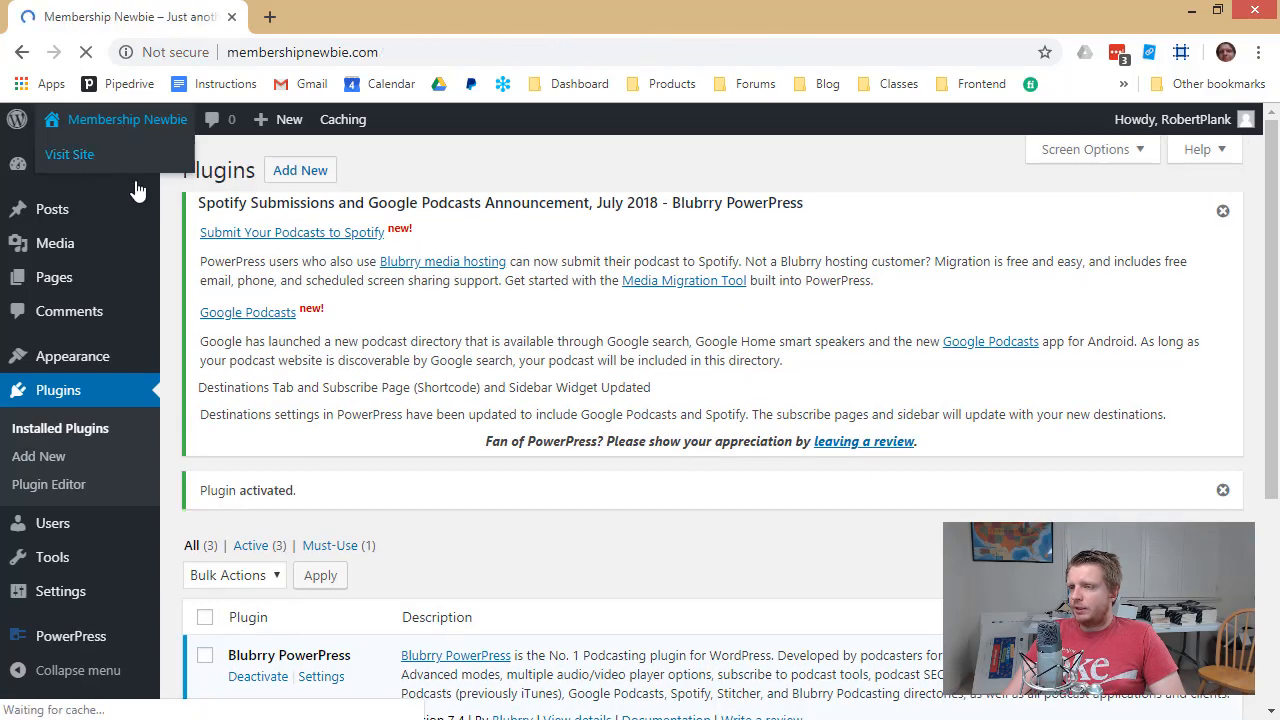
scroll(360, 304, down, 10)
scroll(365, 305, down, 1)
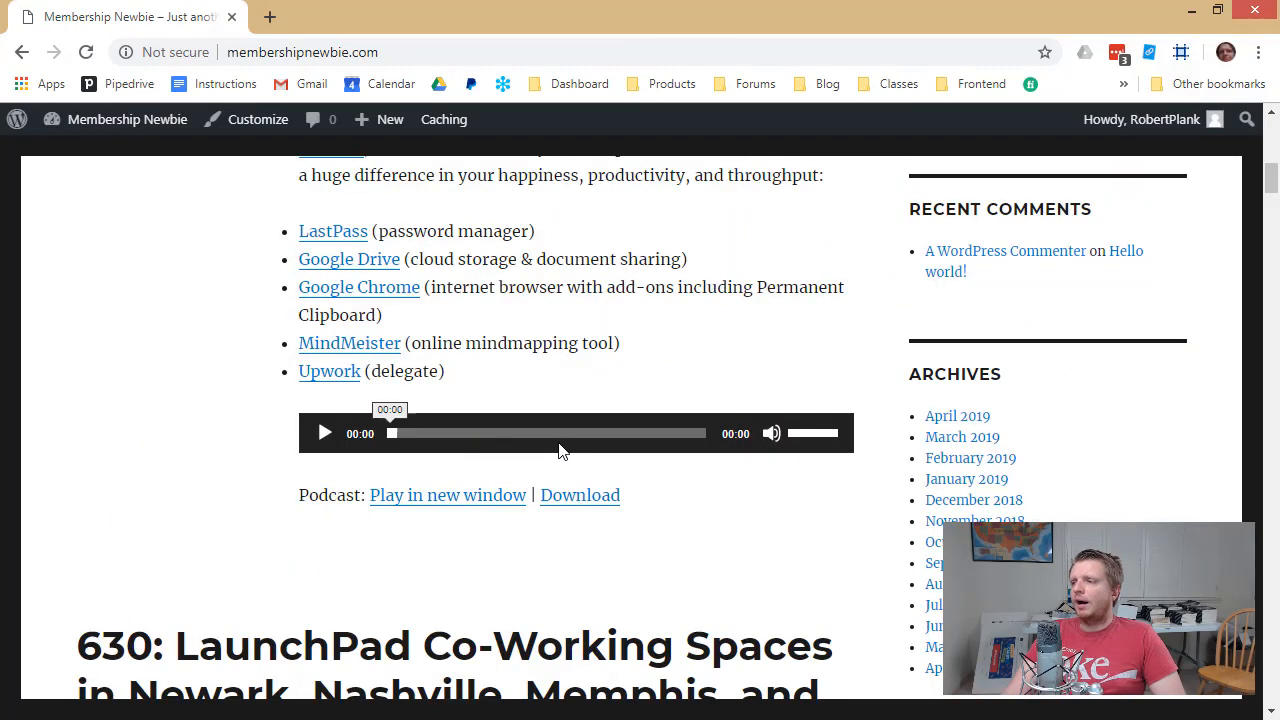
click(327, 436)
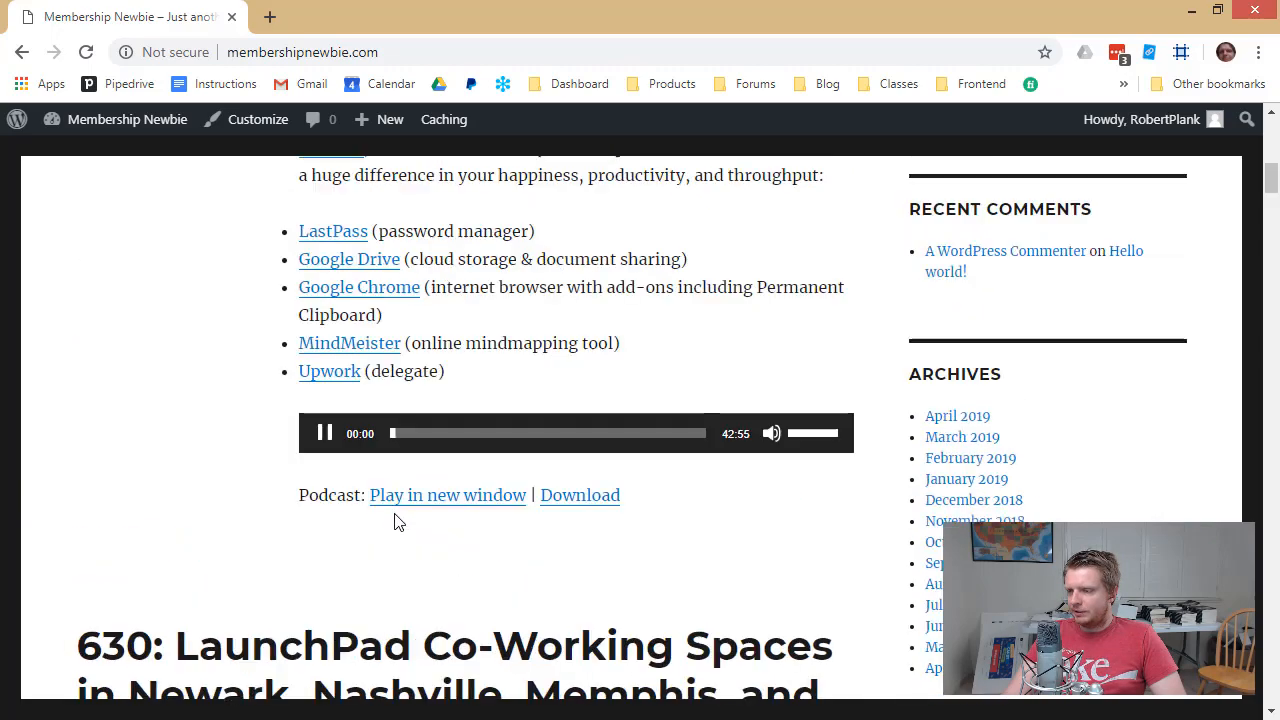
click(323, 438)
Scroll through the other imported episode posts down to episode 626
scroll(343, 397, up, 4)
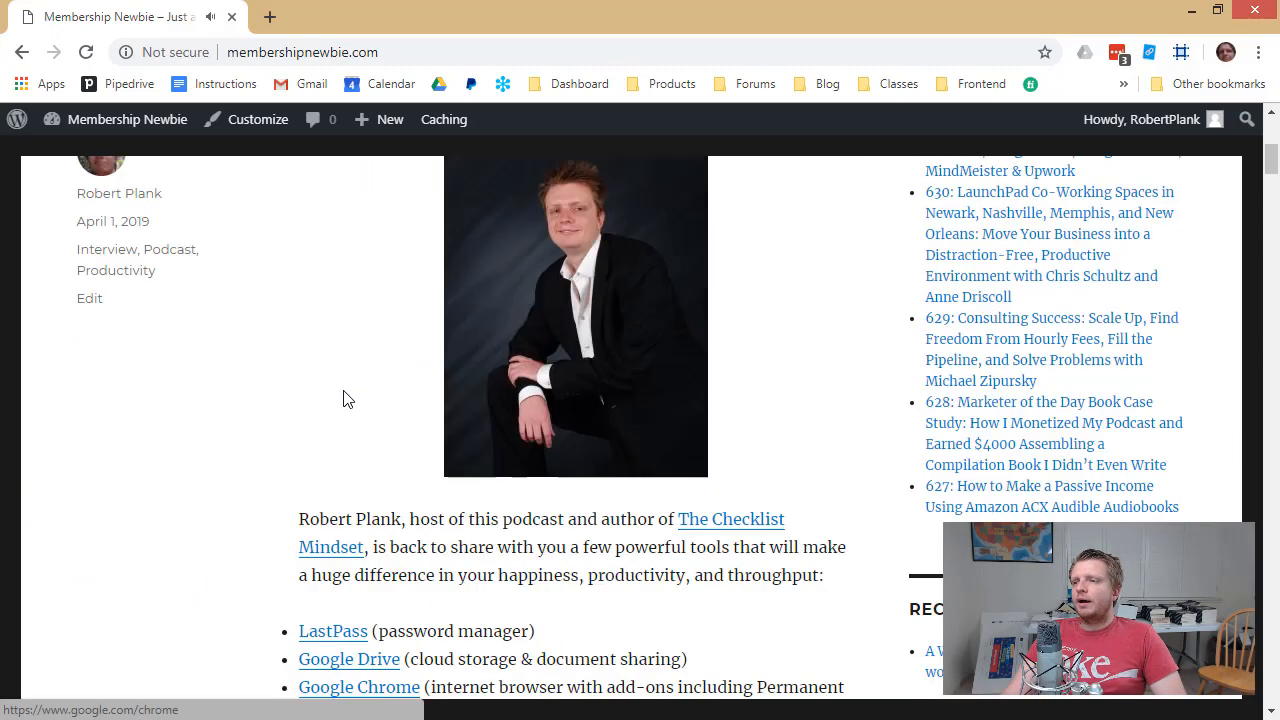
scroll(440, 400, down, 4)
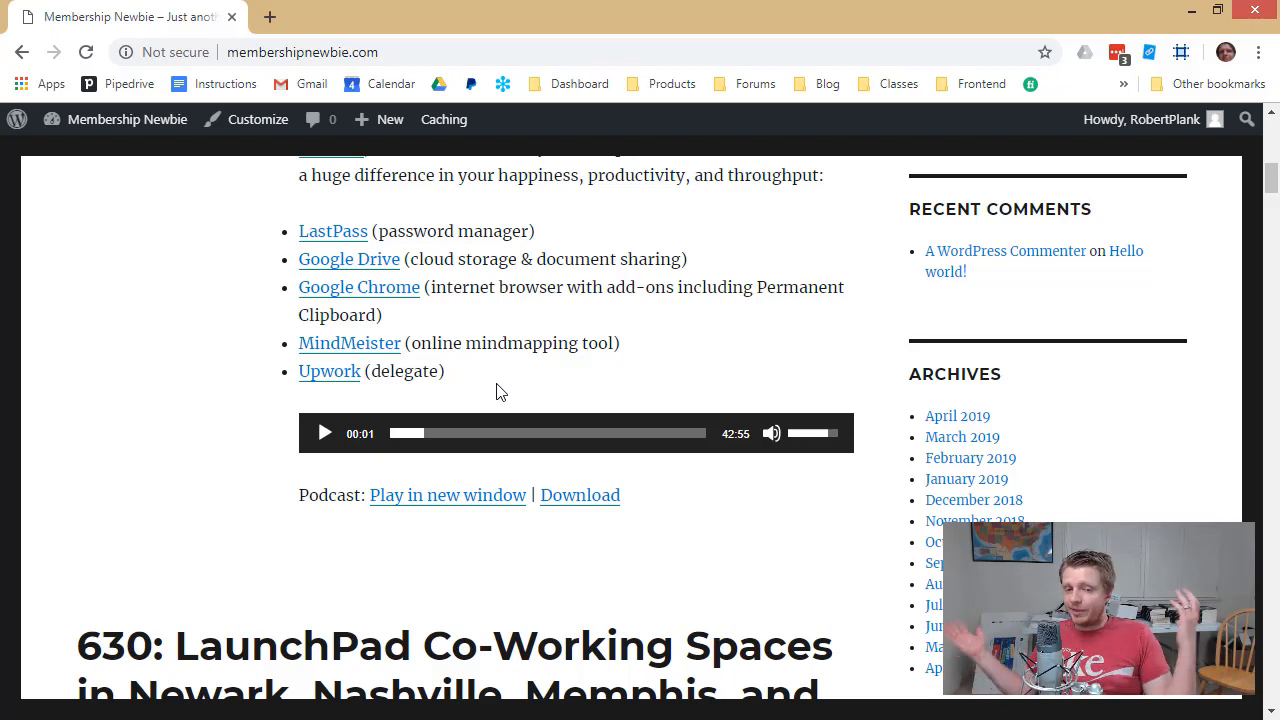
scroll(514, 400, down, 15)
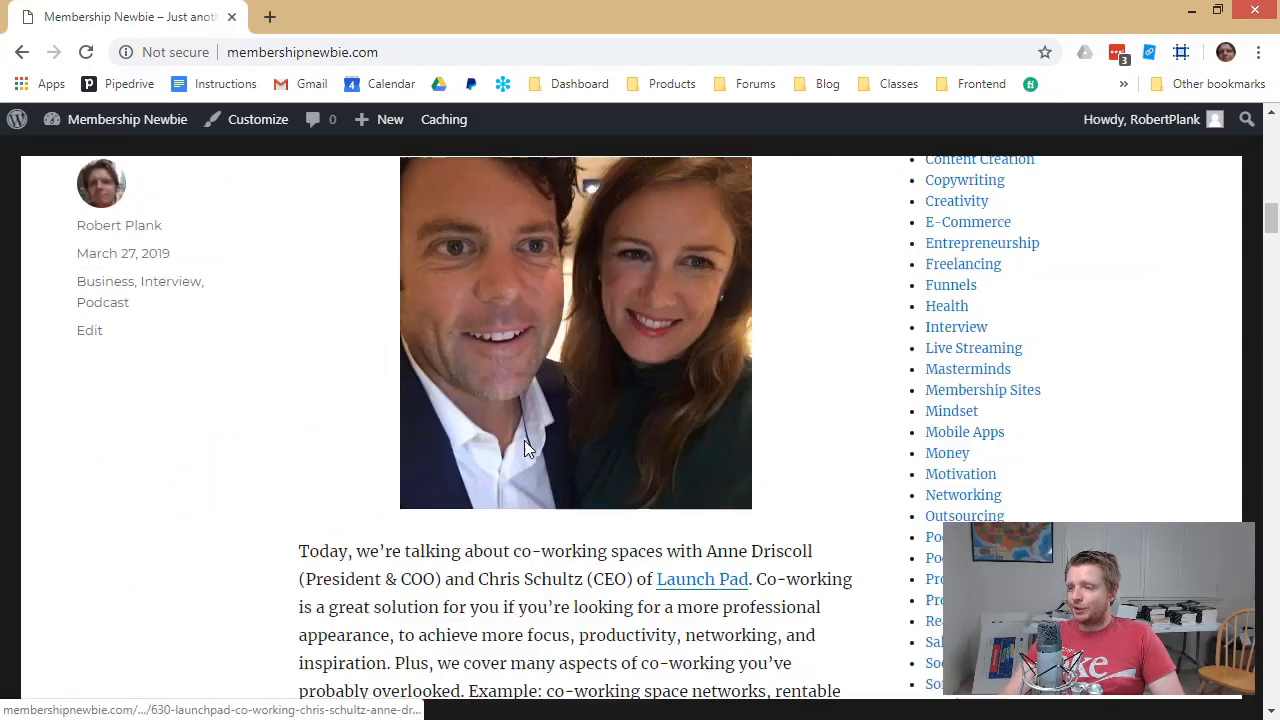
scroll(545, 458, down, 12)
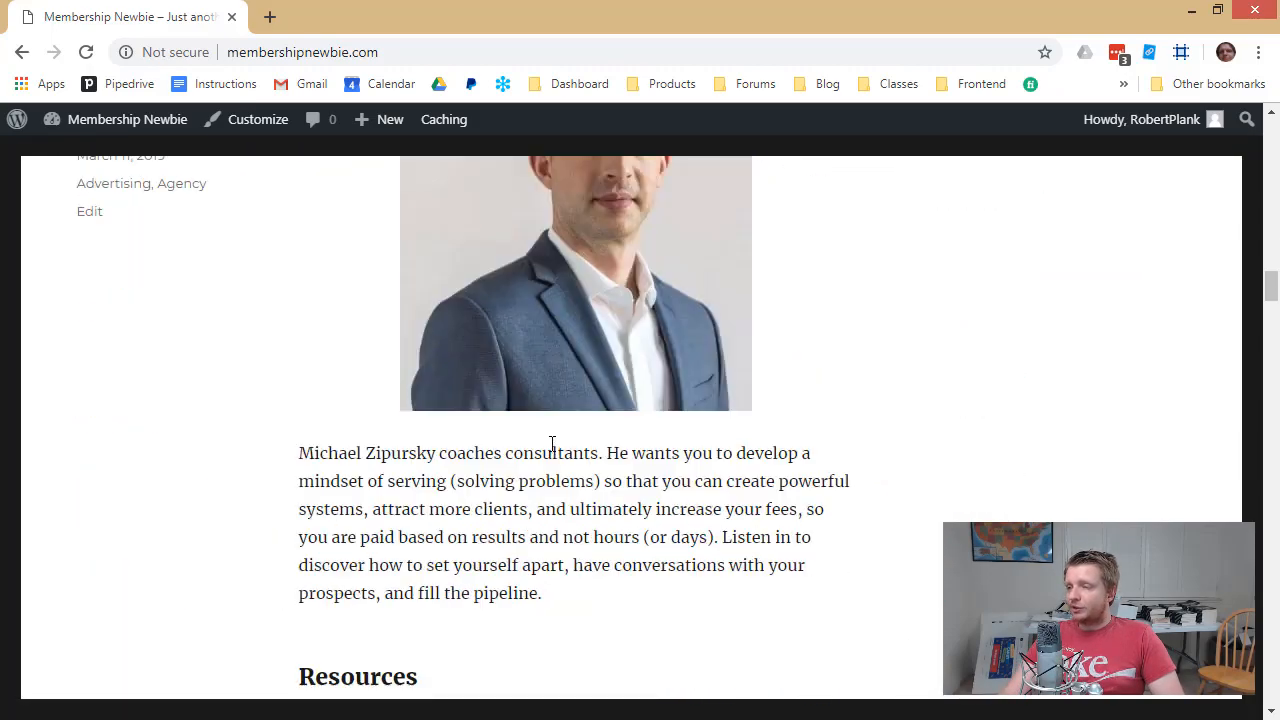
scroll(551, 449, down, 15)
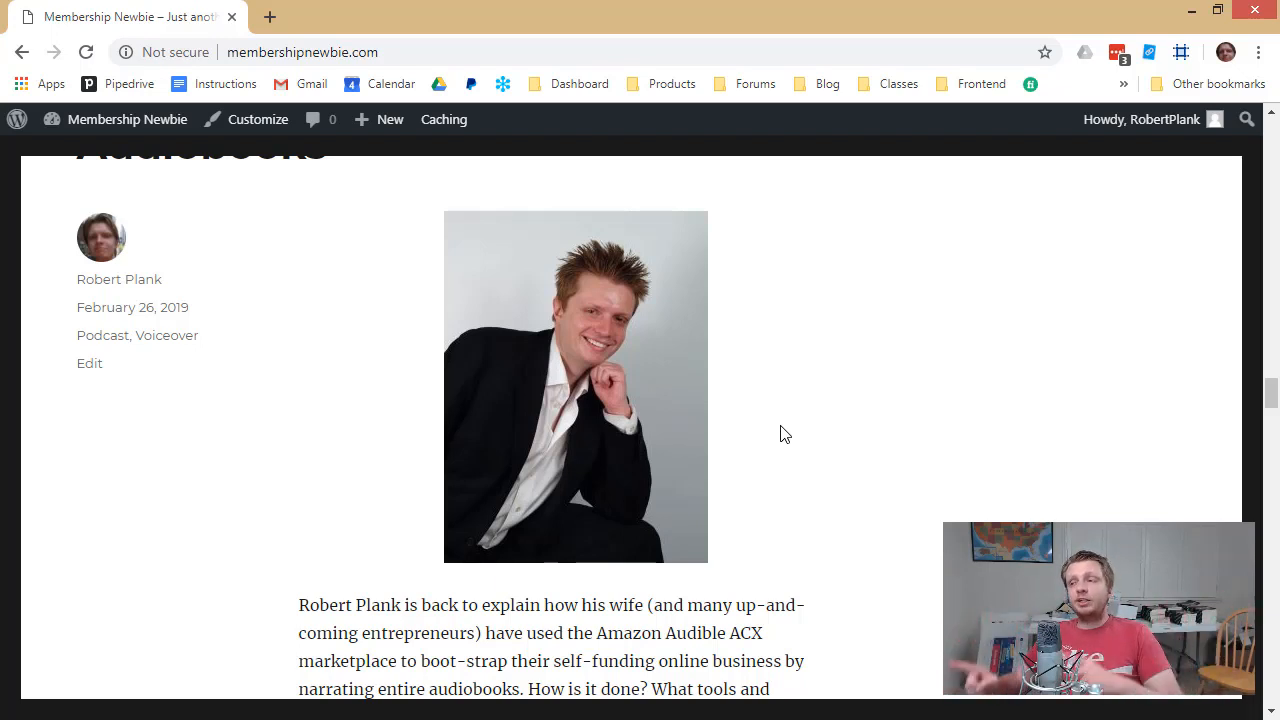
scroll(783, 433, down, 10)
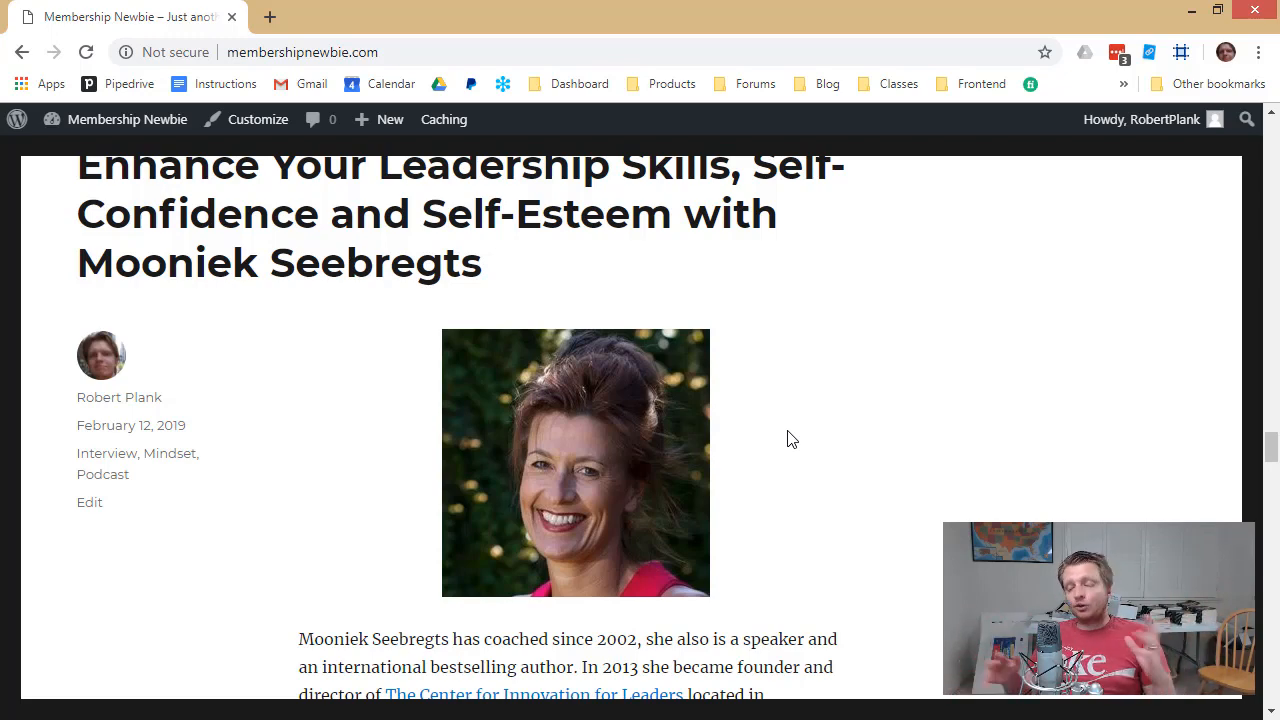
Load backupcreator.com by autocompleting 'back' in the address bar
click(349, 53)
text(back)
key(Return)
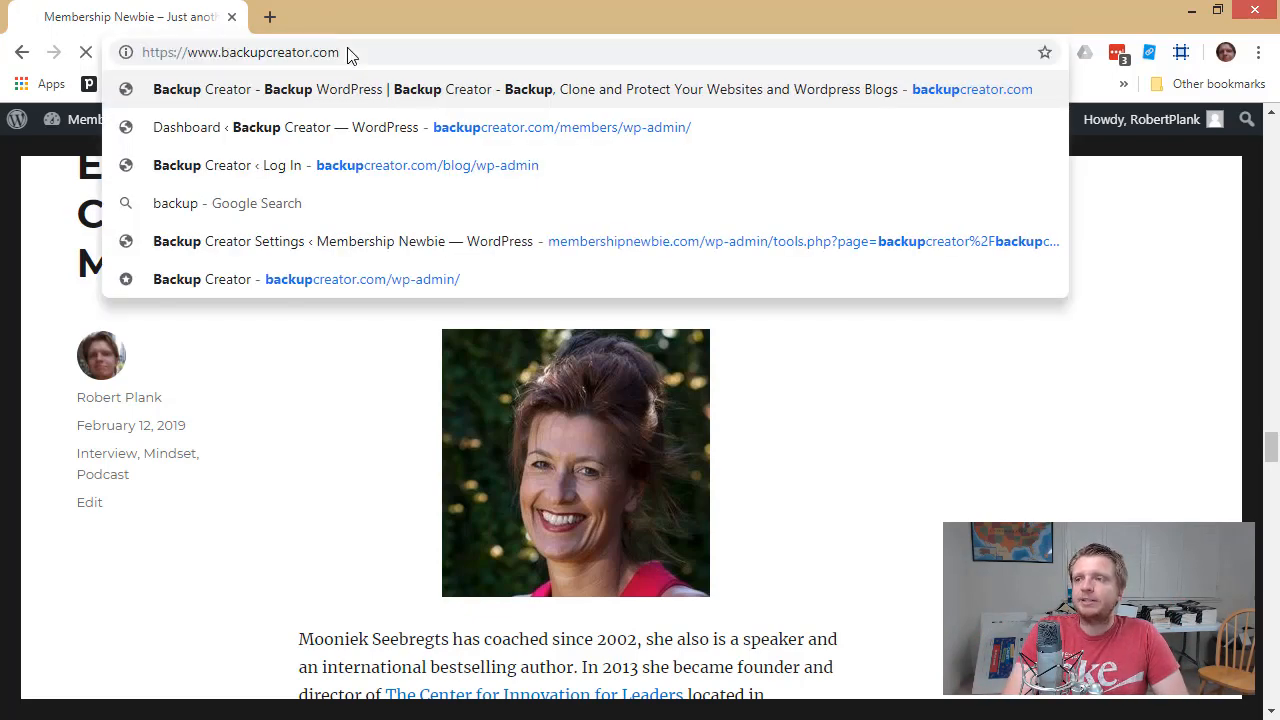